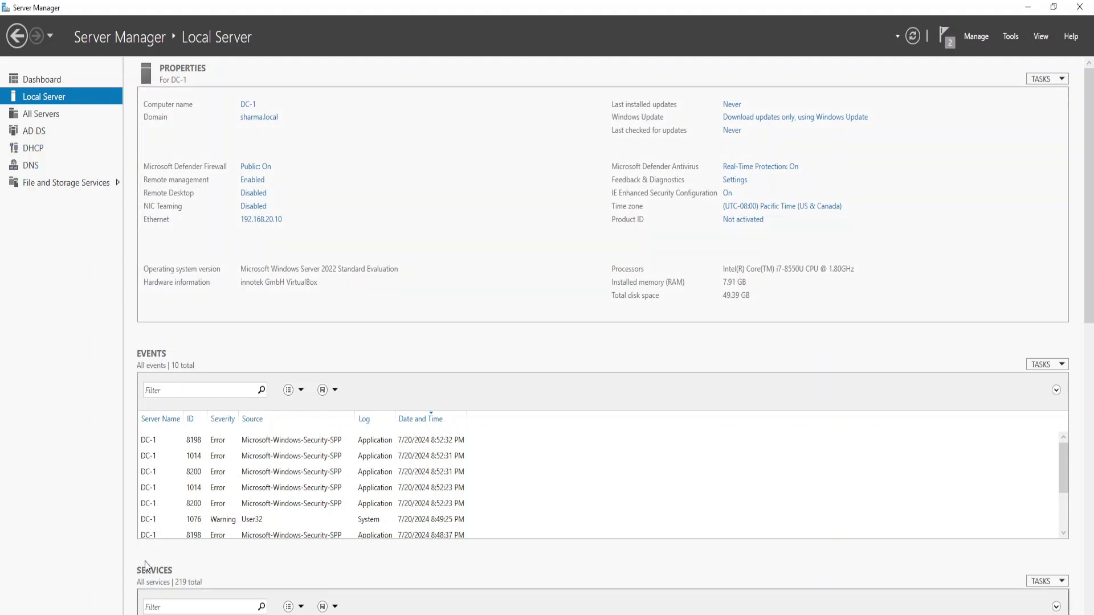
- Launch Active Directory Users and Computers from Server Manager's Tools menu to view sharma.local's PUNJAB OU
{"action": "key", "text": "super"}
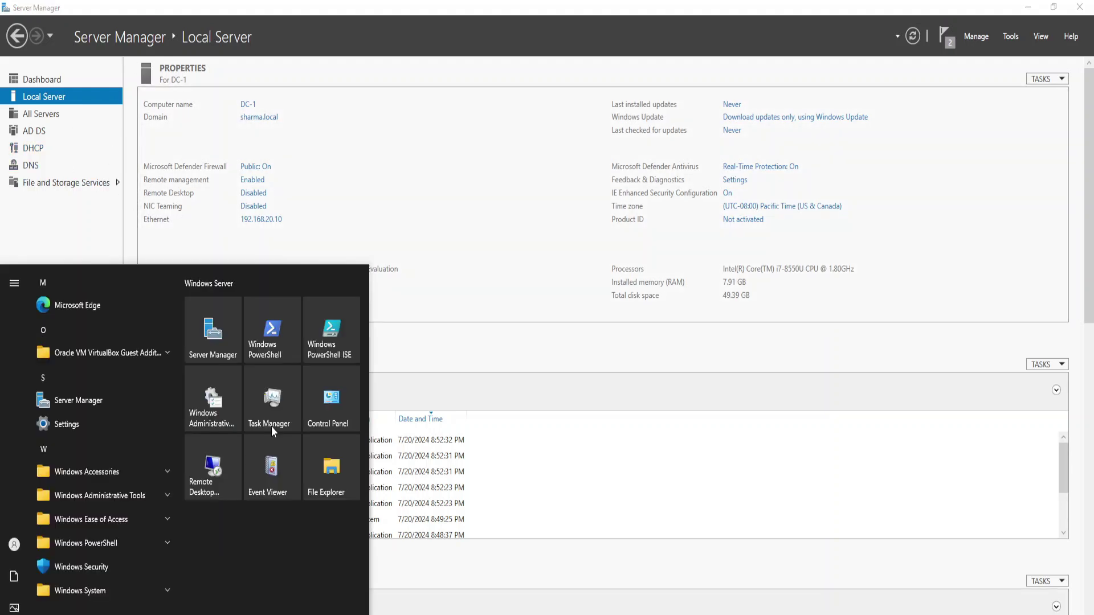
{"action": "left_click", "coordinate": [73, 224]}
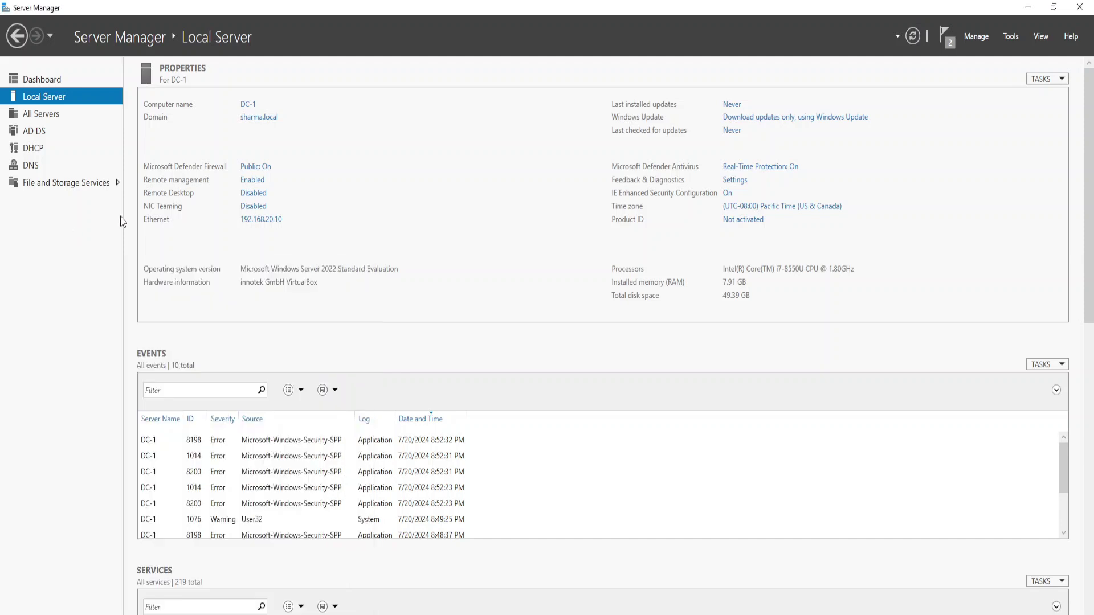
{"action": "left_click", "coordinate": [1010, 39]}
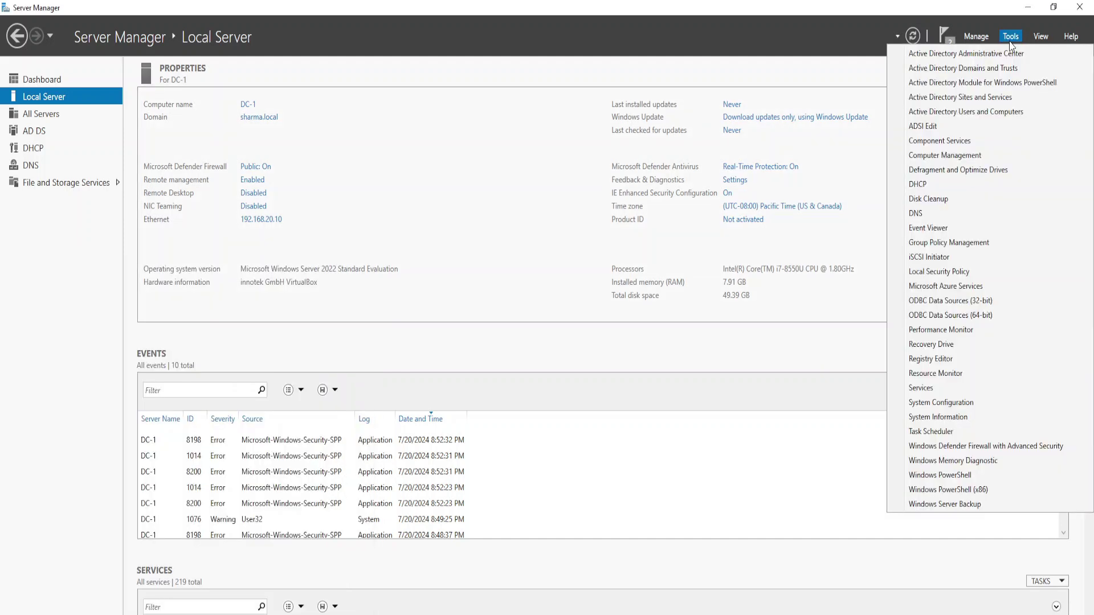
{"action": "left_click", "coordinate": [943, 114]}
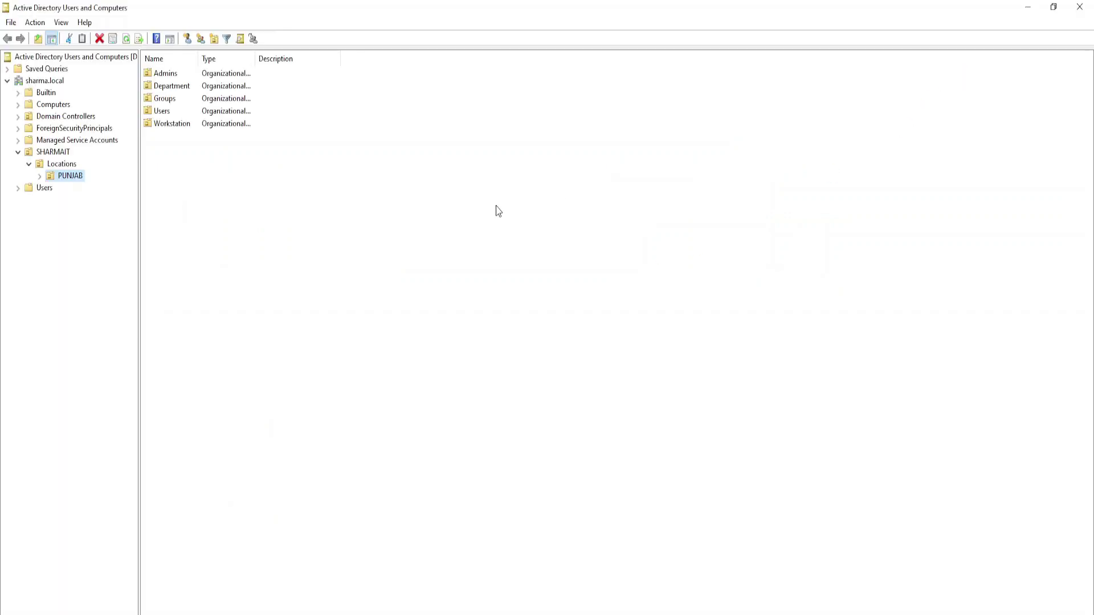
- Collapse Locations and SHARMAIT, then delete SHARMAIT and its entire subtree, confirming both prompts
{"action": "left_click", "coordinate": [29, 164]}
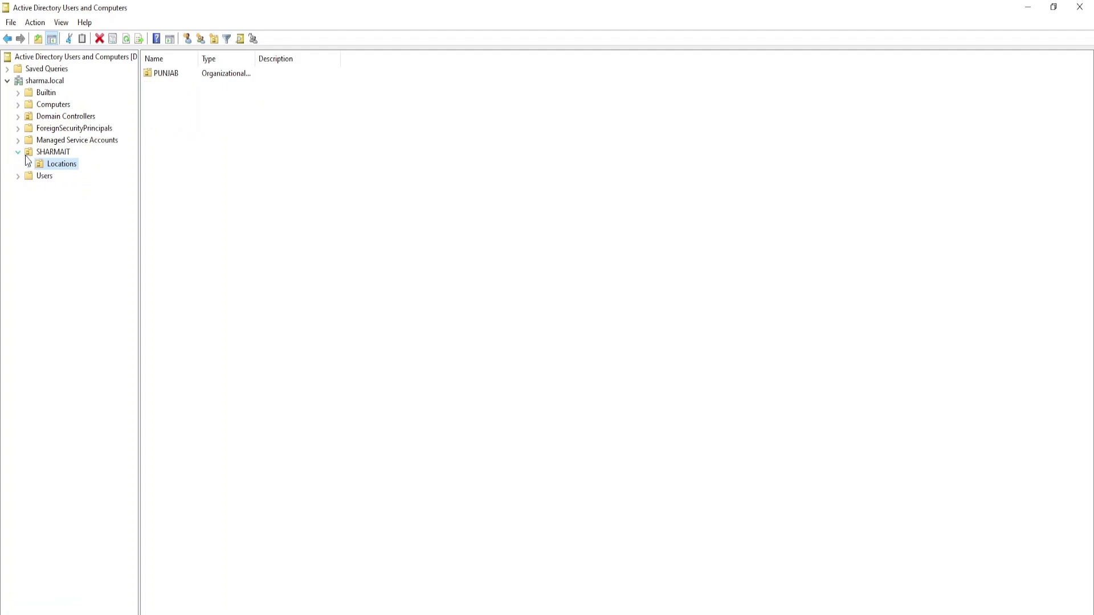
{"action": "left_click", "coordinate": [18, 152]}
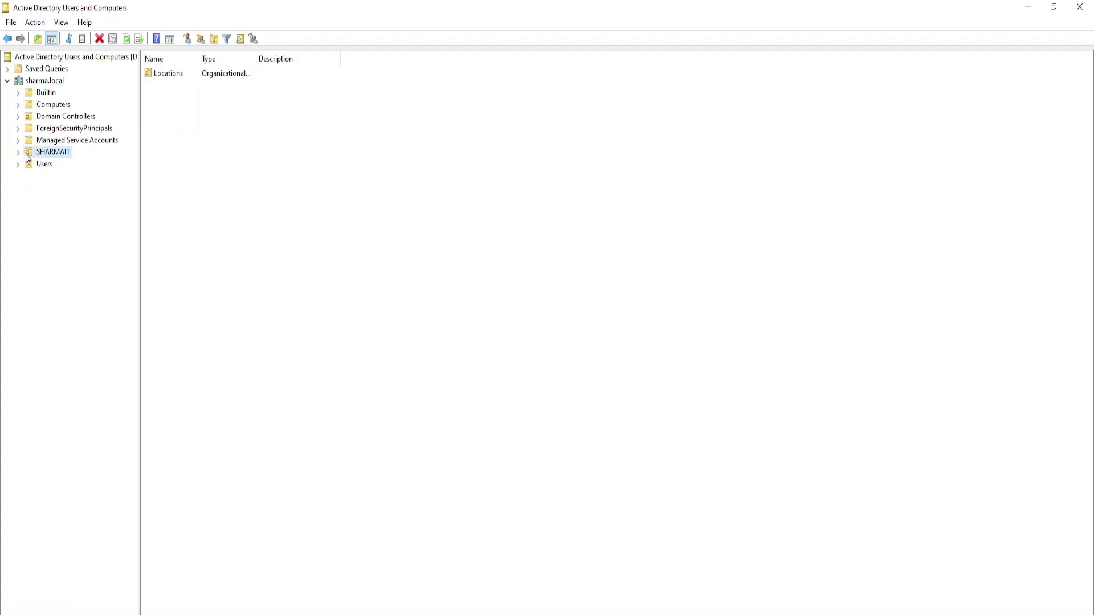
{"action": "right_click", "coordinate": [34, 154]}
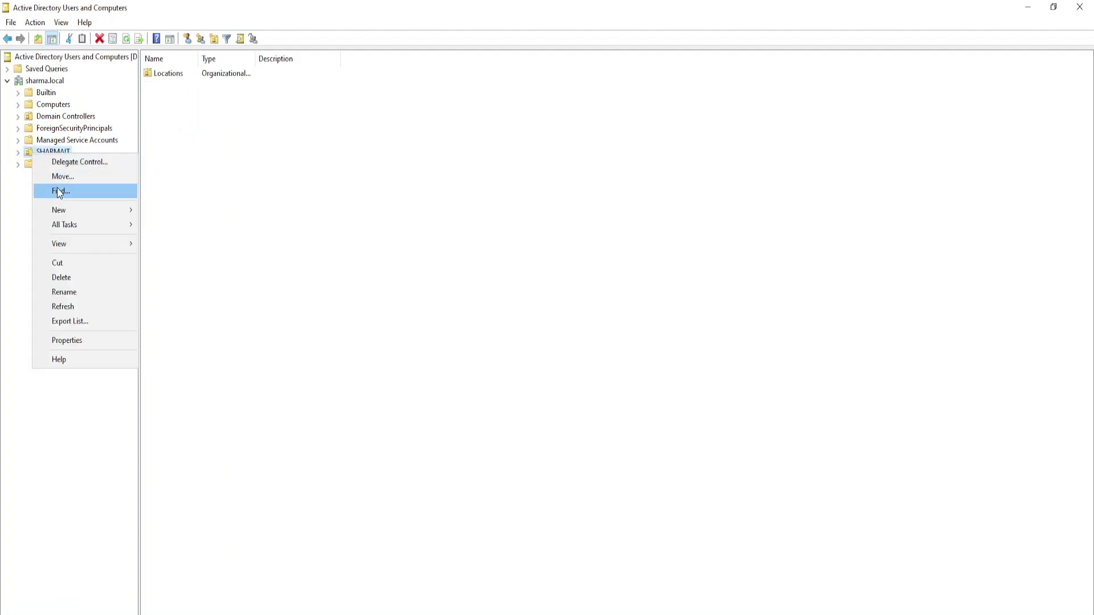
{"action": "left_click", "coordinate": [71, 291]}
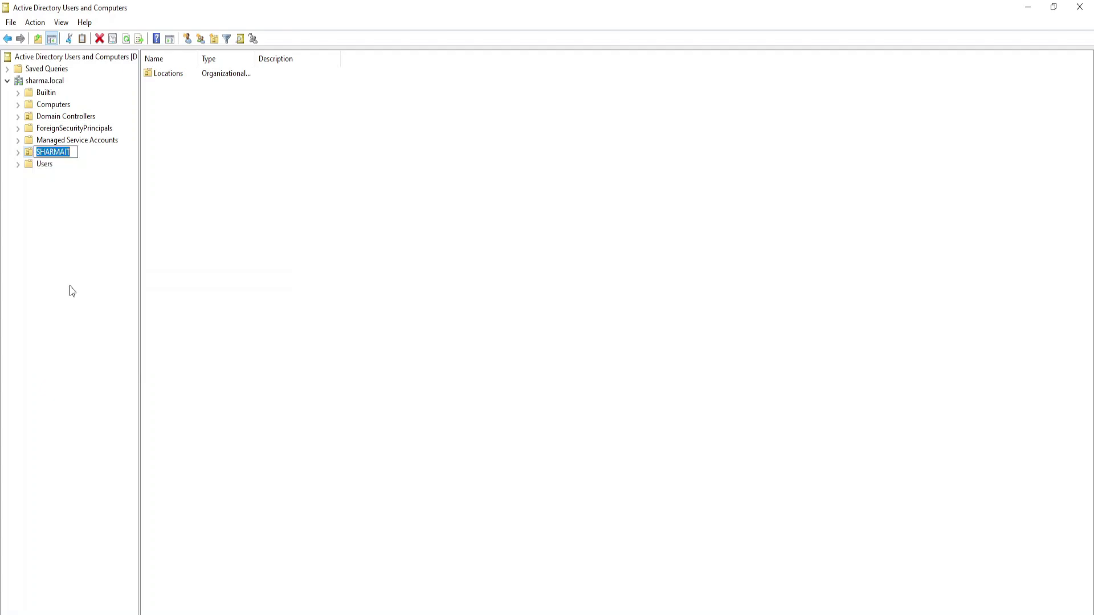
{"action": "right_click", "coordinate": [48, 154]}
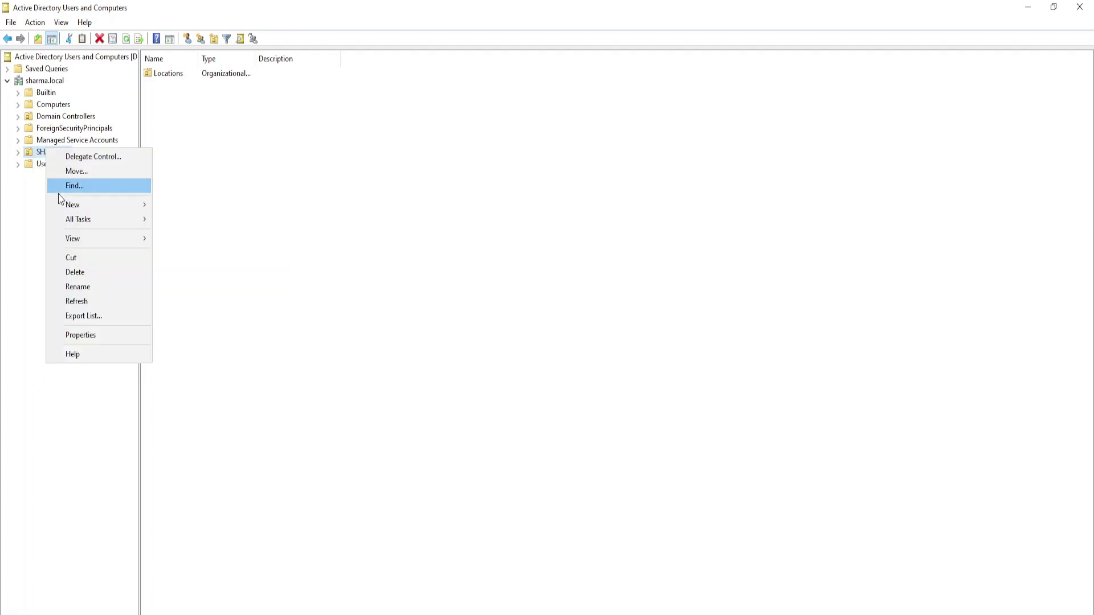
{"action": "left_click", "coordinate": [73, 271]}
{"action": "left_click", "coordinate": [584, 399]}
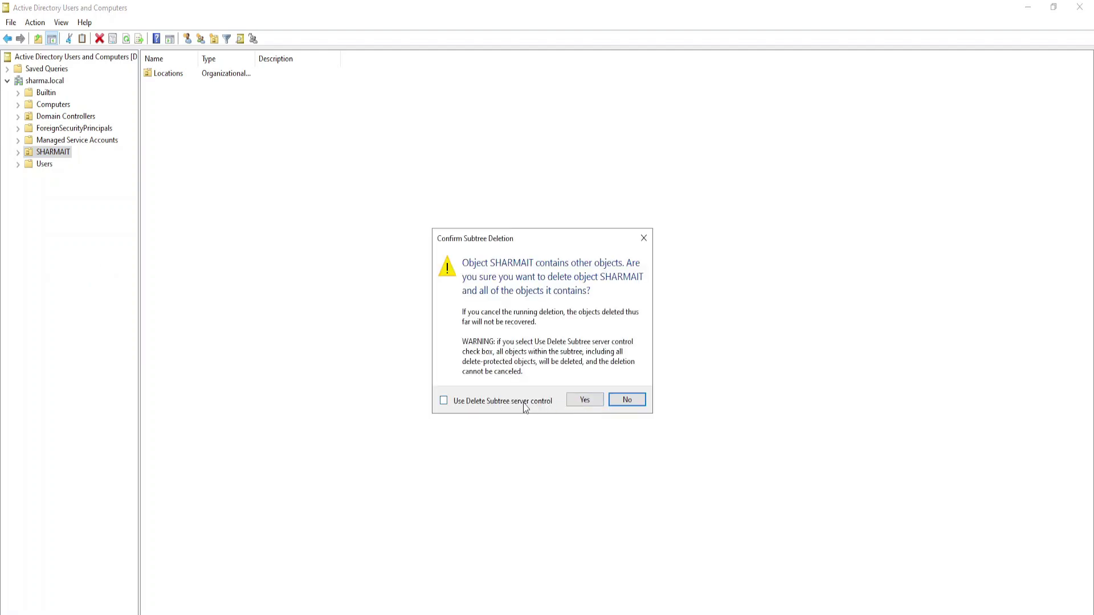
{"action": "left_click", "coordinate": [575, 401]}
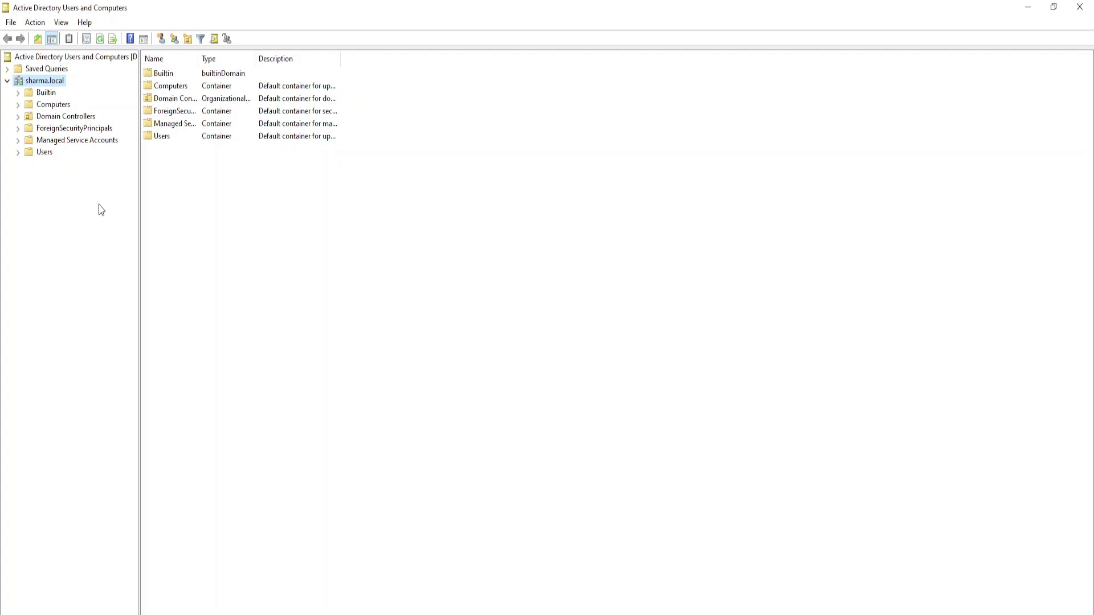
- Browse the domain root list, then open the Builtin and Computers containers
{"action": "left_click_drag", "start_coordinate": [209, 158], "coordinate": [205, 70]}
{"action": "left_click", "coordinate": [189, 209]}
{"action": "left_click", "coordinate": [166, 75]}
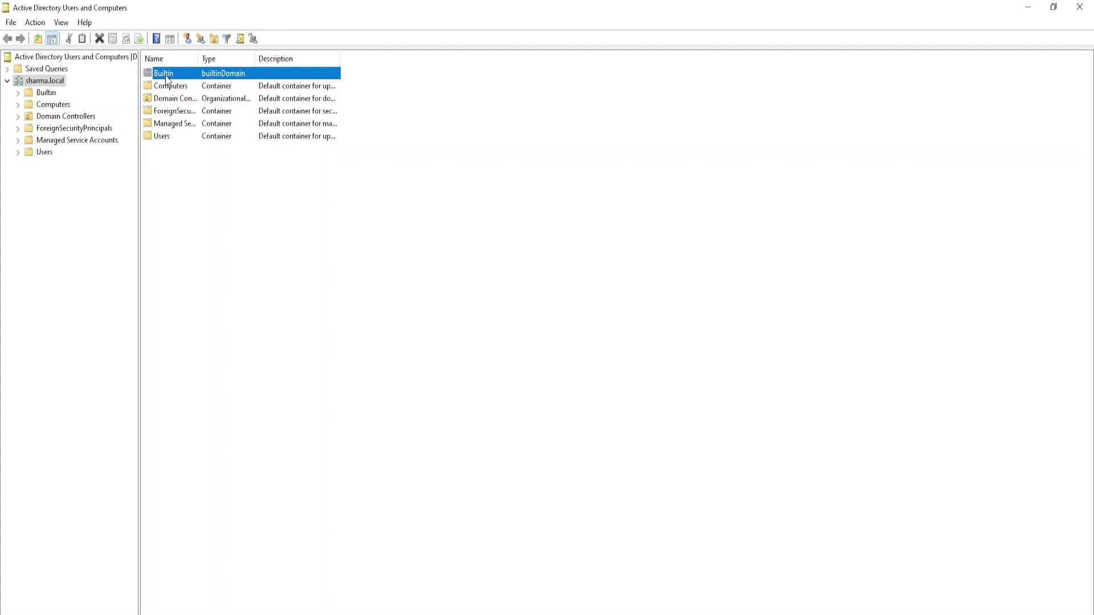
{"action": "left_click", "coordinate": [45, 94]}
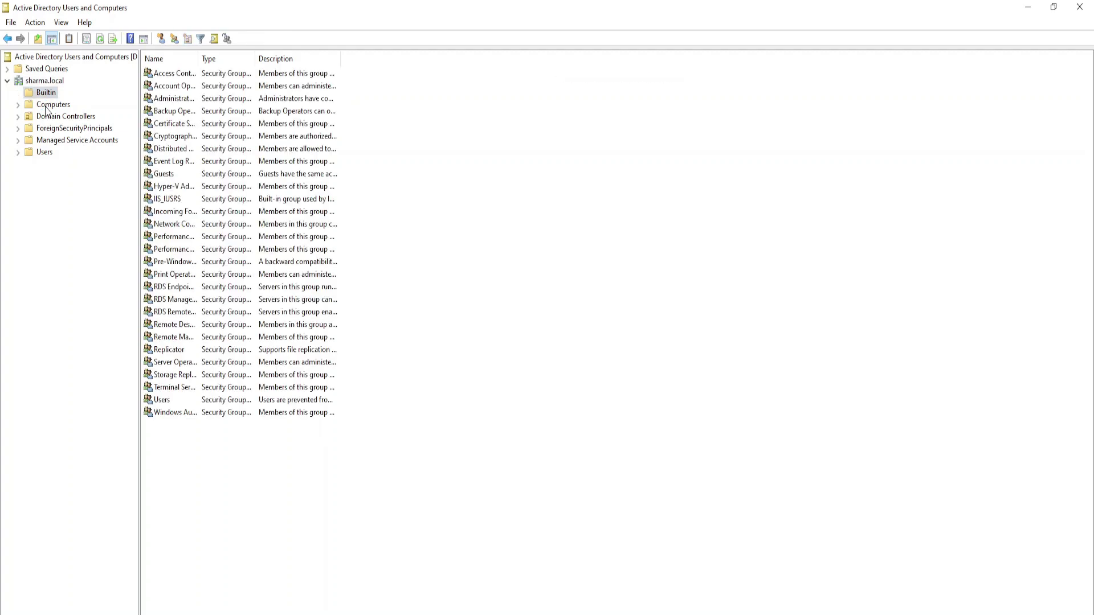
{"action": "left_click", "coordinate": [40, 106]}
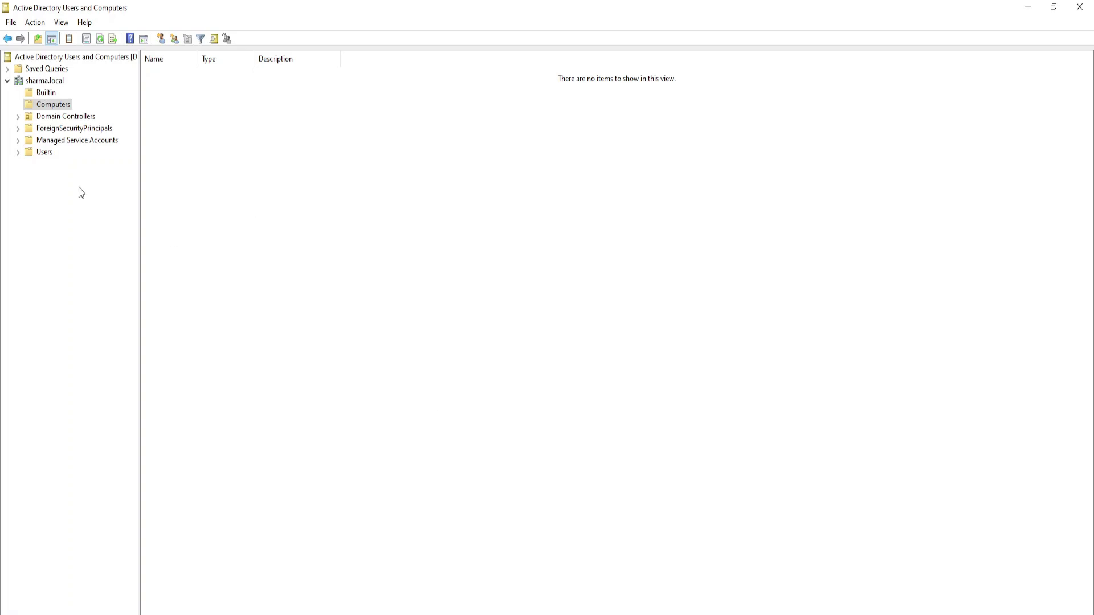
- Inspect Domain Controllers (DC-1) and Users, then return to sharma.local and reopen Builtin
{"action": "left_click", "coordinate": [51, 116]}
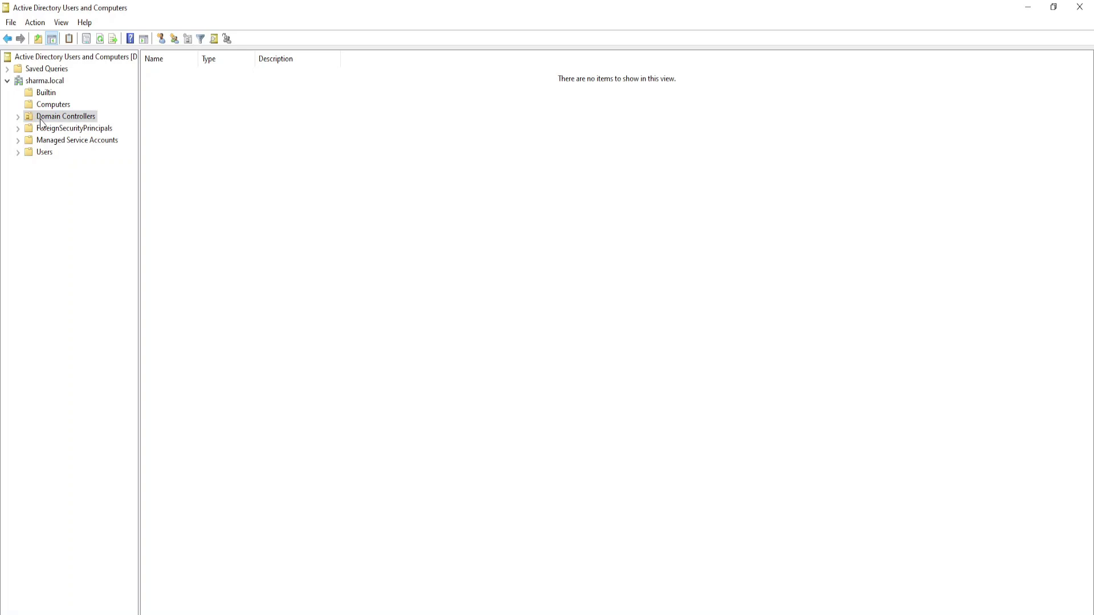
{"action": "left_click", "coordinate": [162, 74]}
{"action": "left_click", "coordinate": [167, 104]}
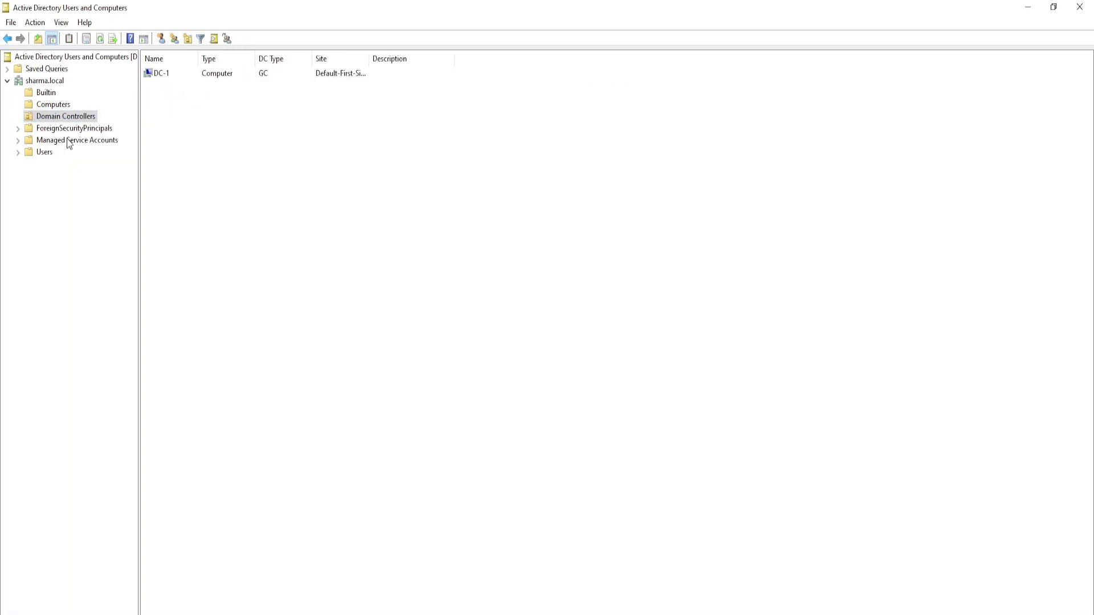
{"action": "left_click", "coordinate": [44, 152]}
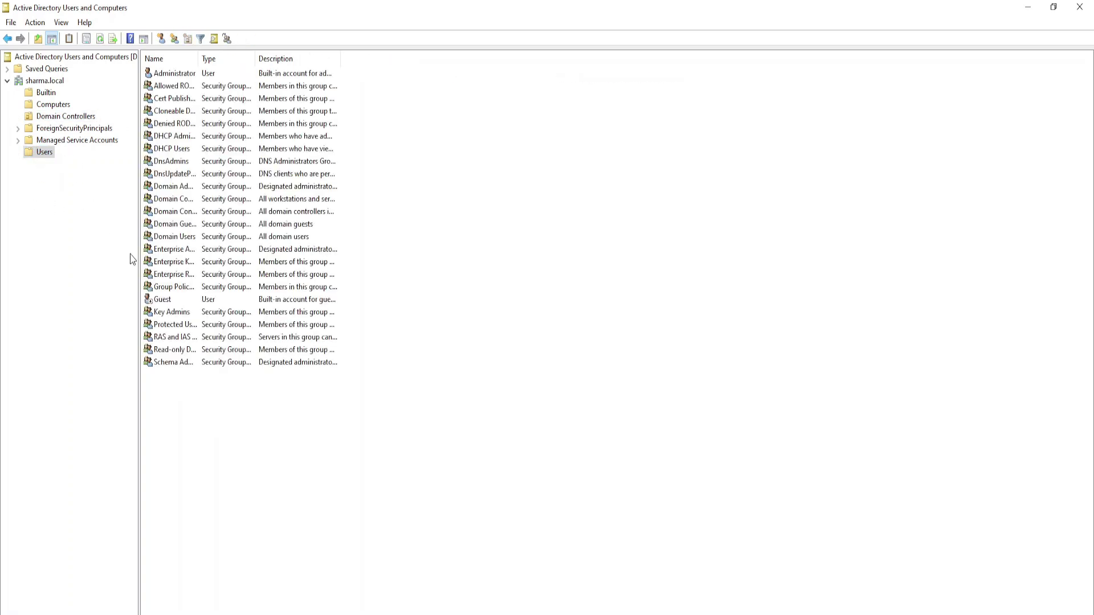
{"action": "left_click_drag", "start_coordinate": [191, 111], "coordinate": [132, 379]}
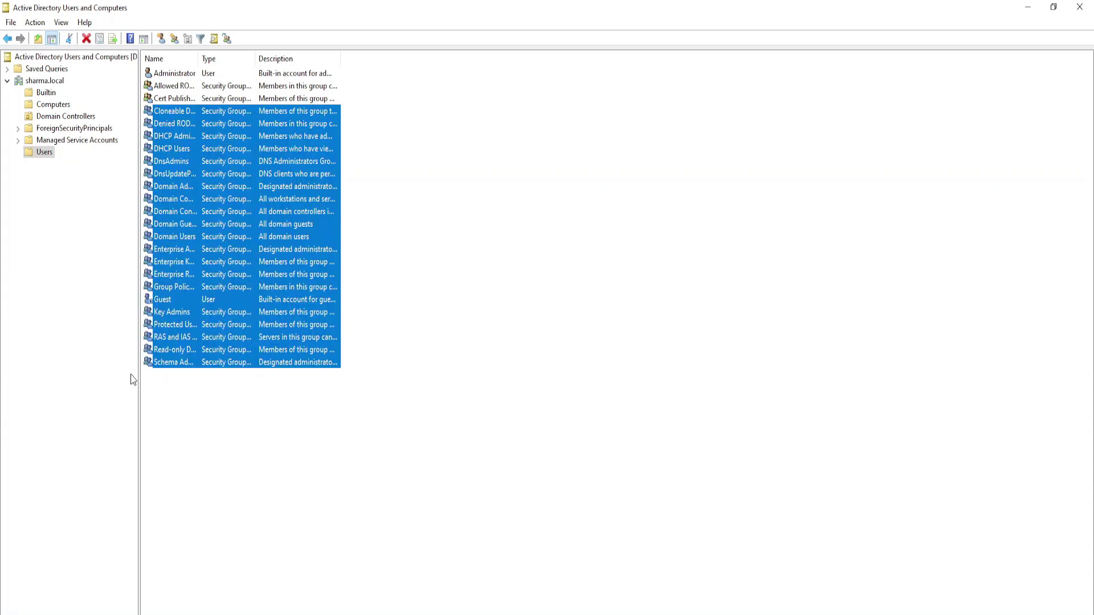
{"action": "left_click", "coordinate": [41, 304]}
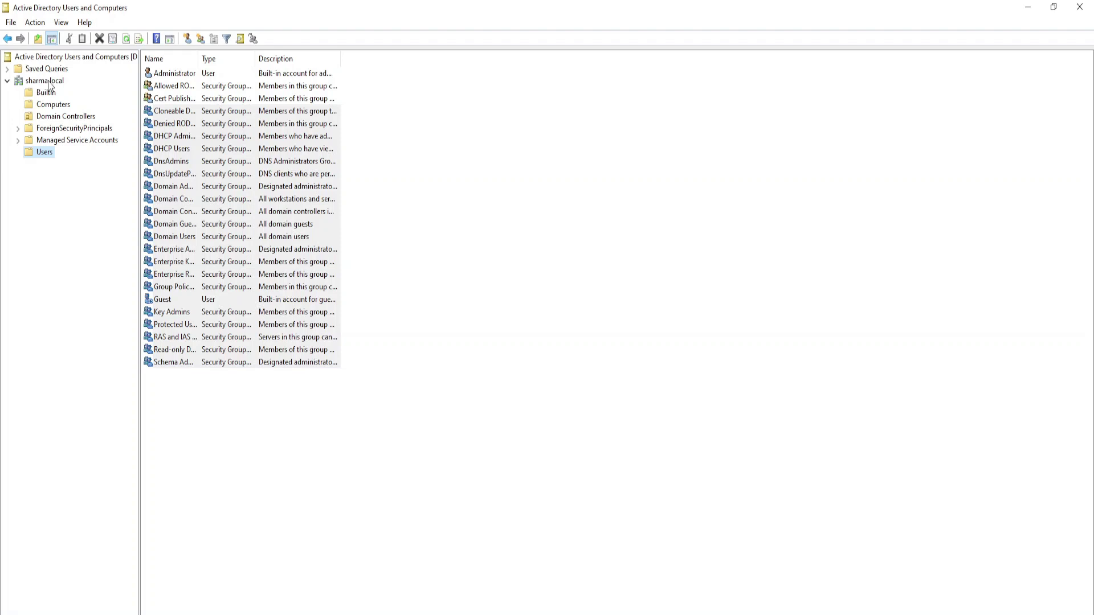
{"action": "left_click", "coordinate": [49, 81]}
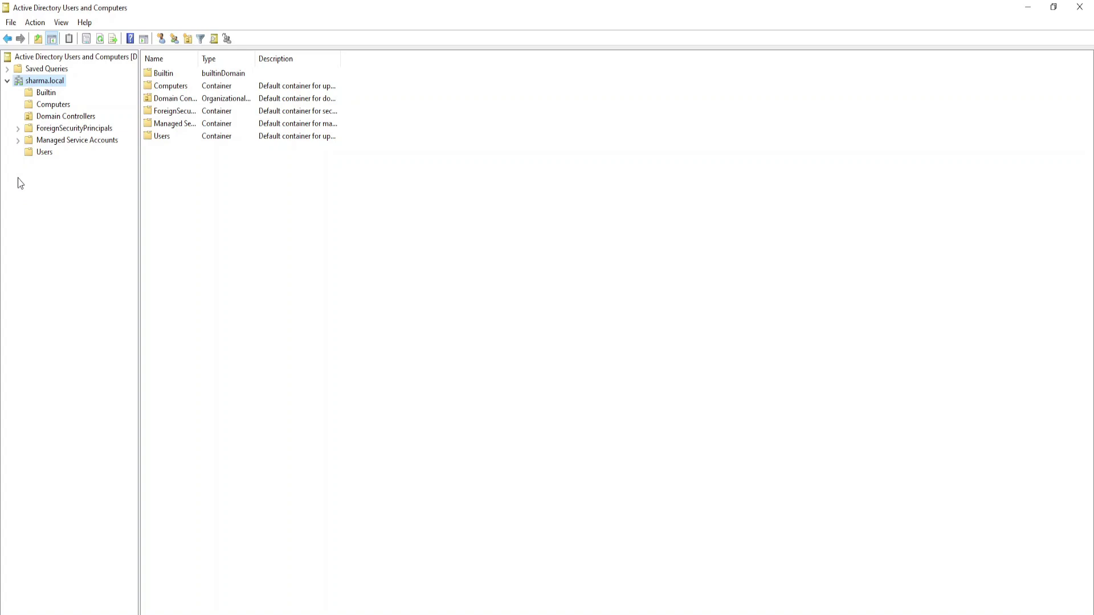
{"action": "left_click", "coordinate": [43, 94]}
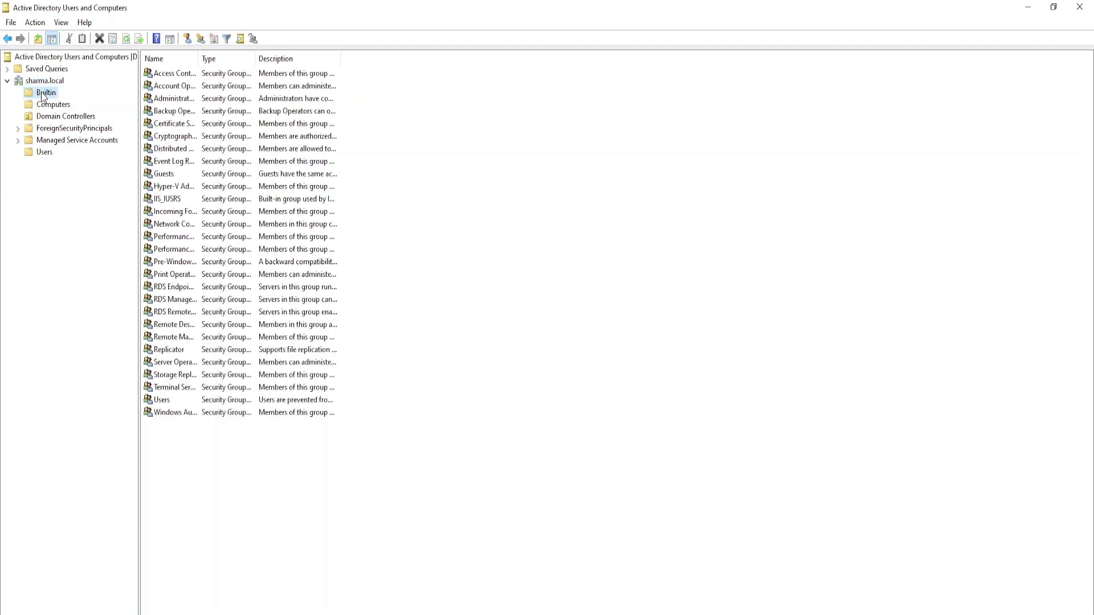
- Widen the Name column and review Hyper-V Administrators, Guests, Event Log Readers and Administrators groups
{"action": "left_click_drag", "start_coordinate": [208, 442], "coordinate": [344, 57]}
{"action": "left_click", "coordinate": [245, 513]}
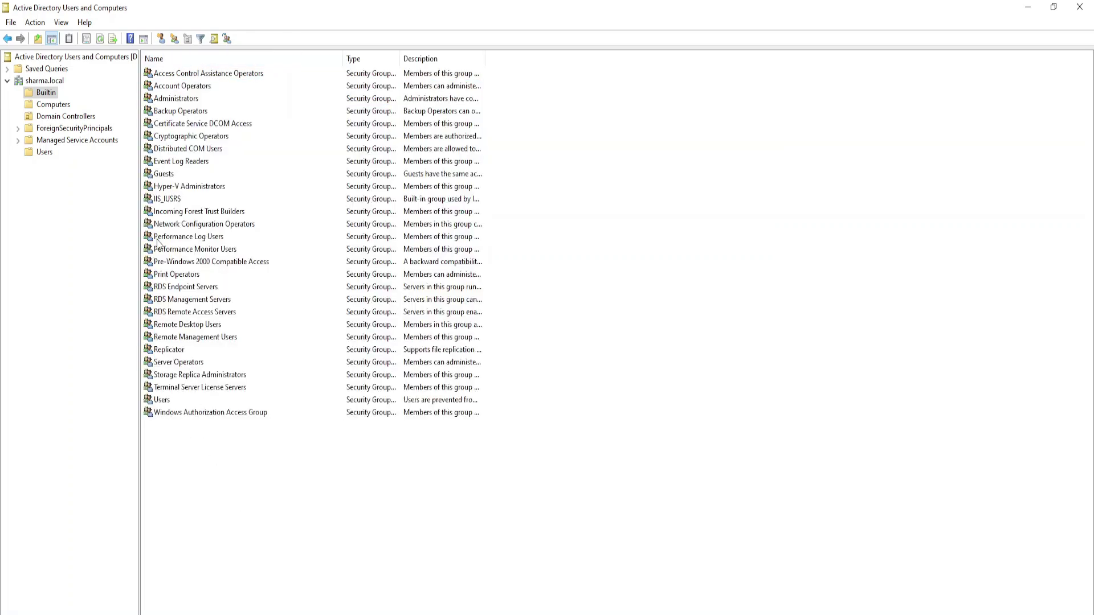
{"action": "left_click", "coordinate": [179, 190]}
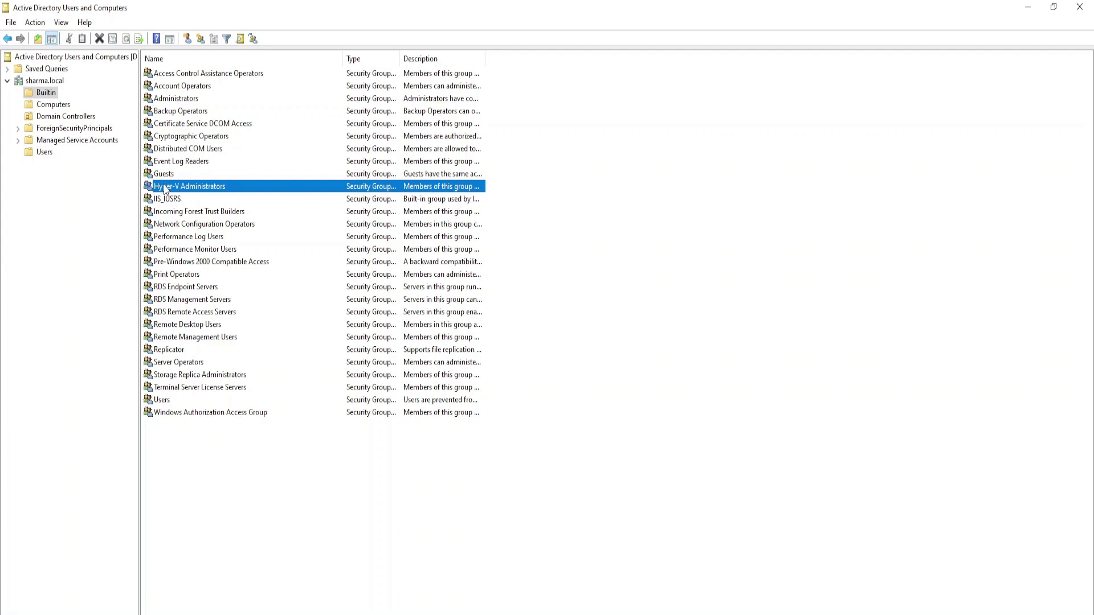
{"action": "left_click", "coordinate": [161, 176]}
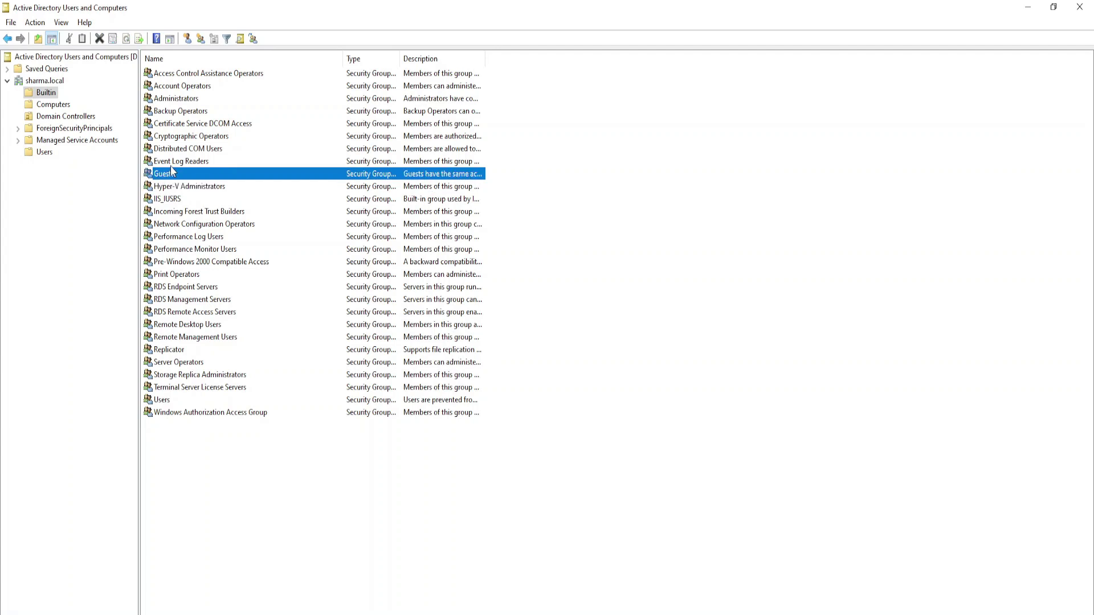
{"action": "left_click", "coordinate": [177, 162]}
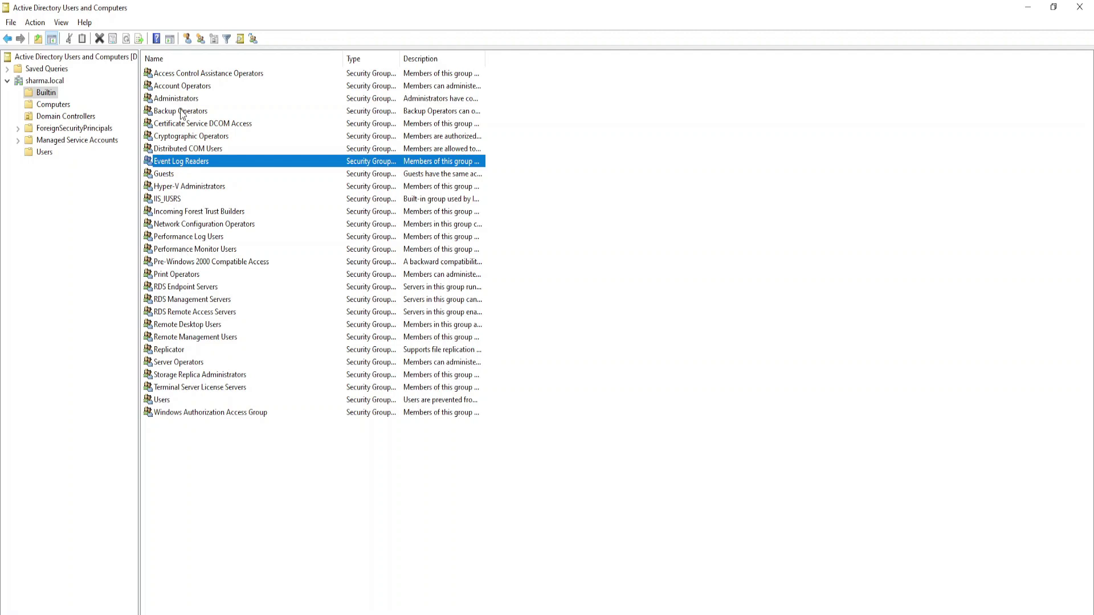
{"action": "left_click", "coordinate": [163, 100]}
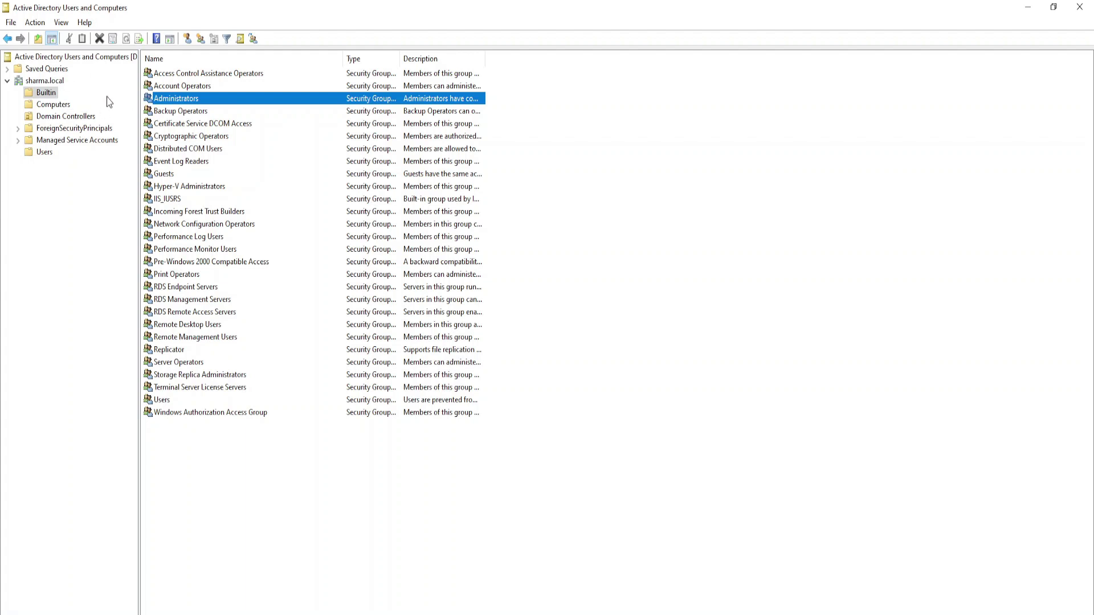
- Check the empty Computers container, then view DC-1 in Domain Controllers
{"action": "left_click", "coordinate": [65, 107]}
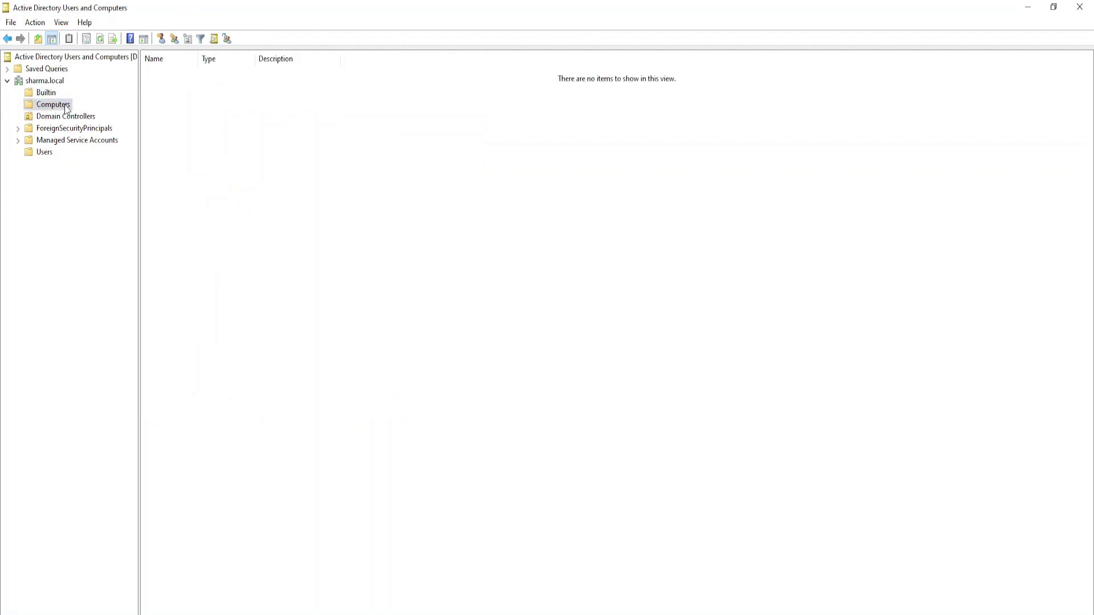
{"action": "left_click_drag", "start_coordinate": [256, 183], "coordinate": [610, 80]}
{"action": "left_click_drag", "start_coordinate": [175, 256], "coordinate": [656, 81]}
{"action": "left_click", "coordinate": [47, 120]}
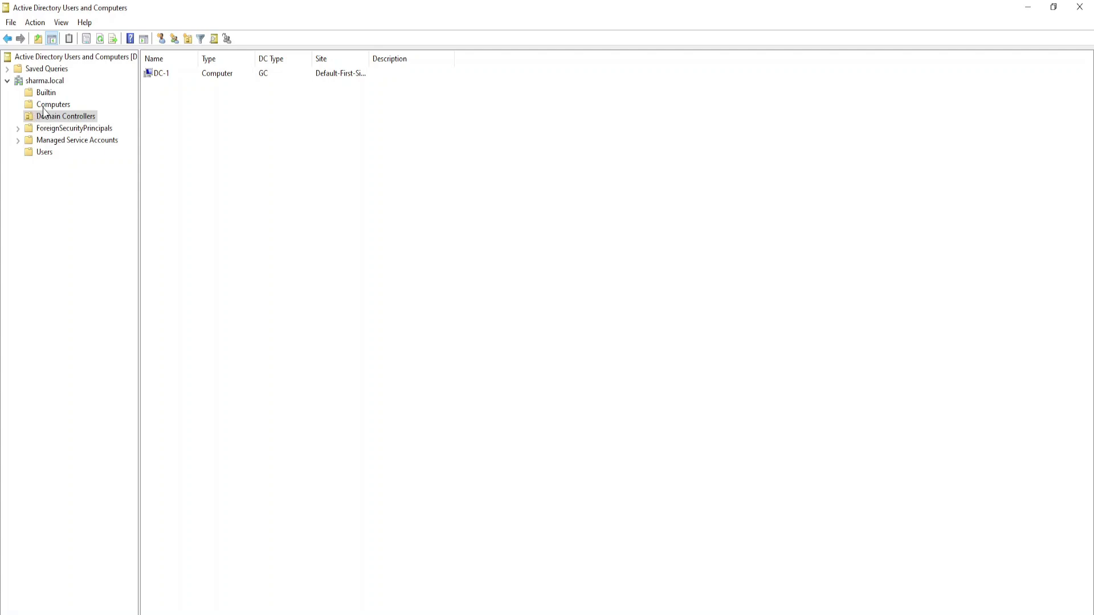
- Select DC-1, then browse the ForeignSecurityPrincipals and Managed Service Accounts containers
{"action": "left_click", "coordinate": [160, 76]}
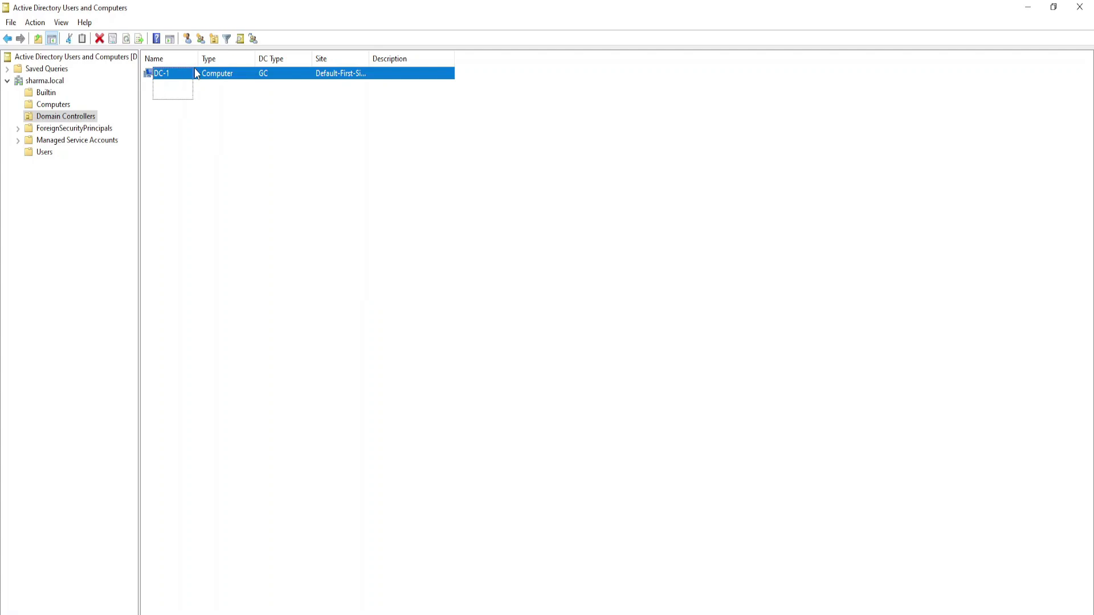
{"action": "left_click", "coordinate": [234, 134]}
{"action": "left_click_drag", "start_coordinate": [172, 98], "coordinate": [199, 68]}
{"action": "left_click", "coordinate": [174, 142]}
{"action": "left_click", "coordinate": [75, 130]}
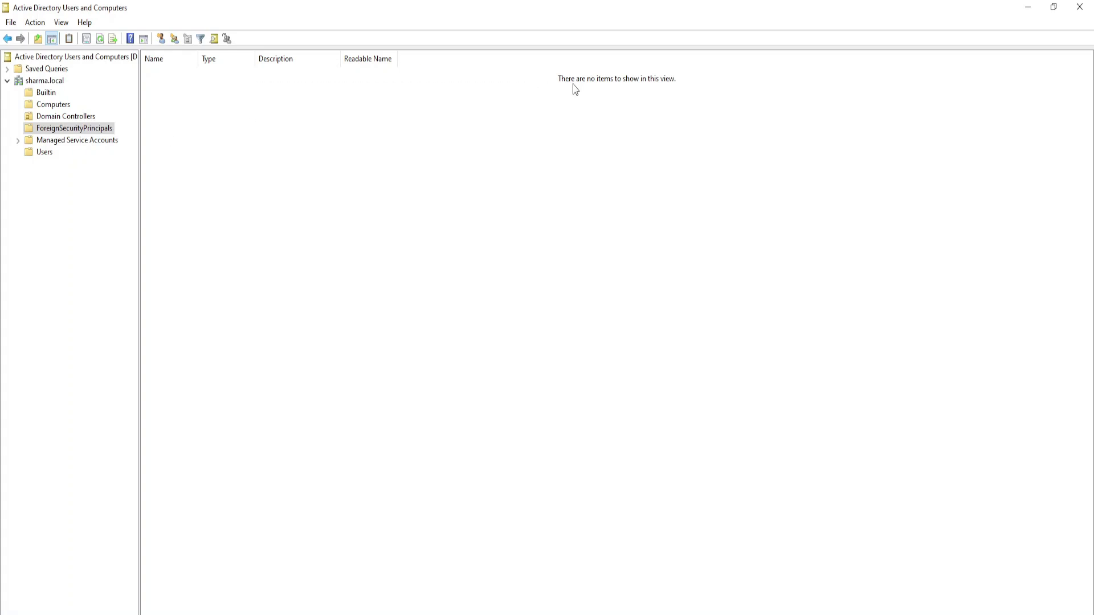
{"action": "left_click", "coordinate": [87, 143]}
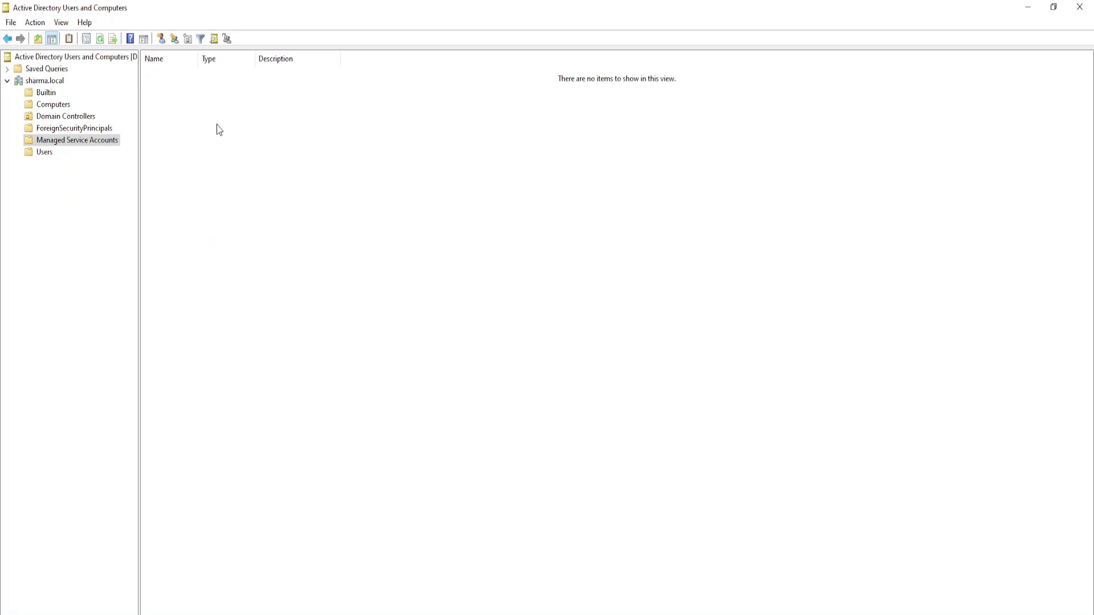
{"action": "left_click", "coordinate": [39, 140]}
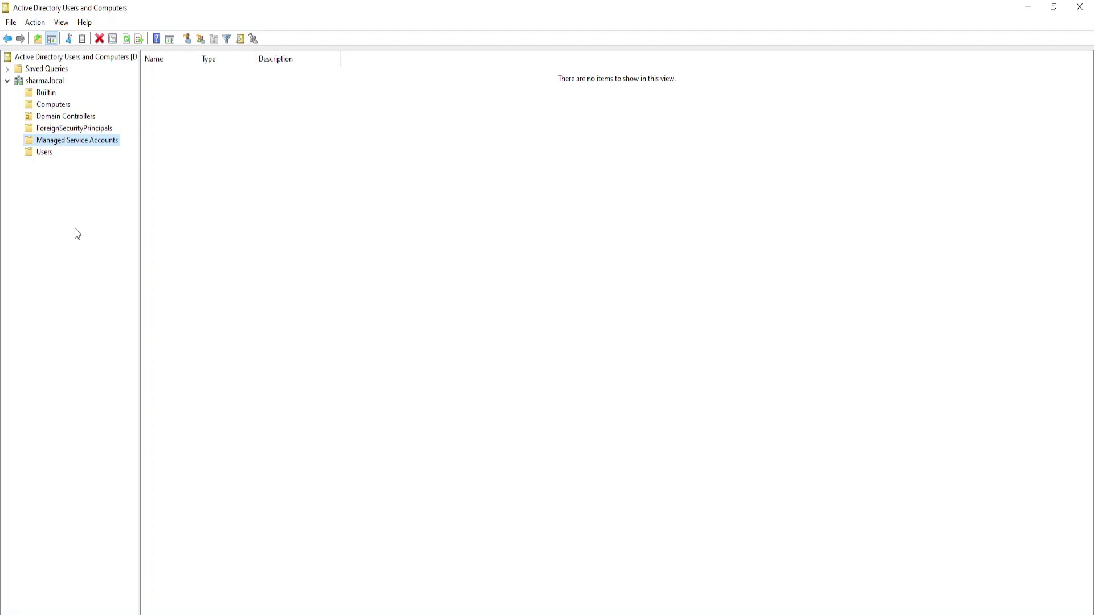
- Restore and re-maximize the window, then display the sharma.local root's default containers
{"action": "left_click_drag", "start_coordinate": [417, 6], "coordinate": [391, 18]}
{"action": "double_click", "coordinate": [417, 18]}
{"action": "left_click", "coordinate": [39, 81]}
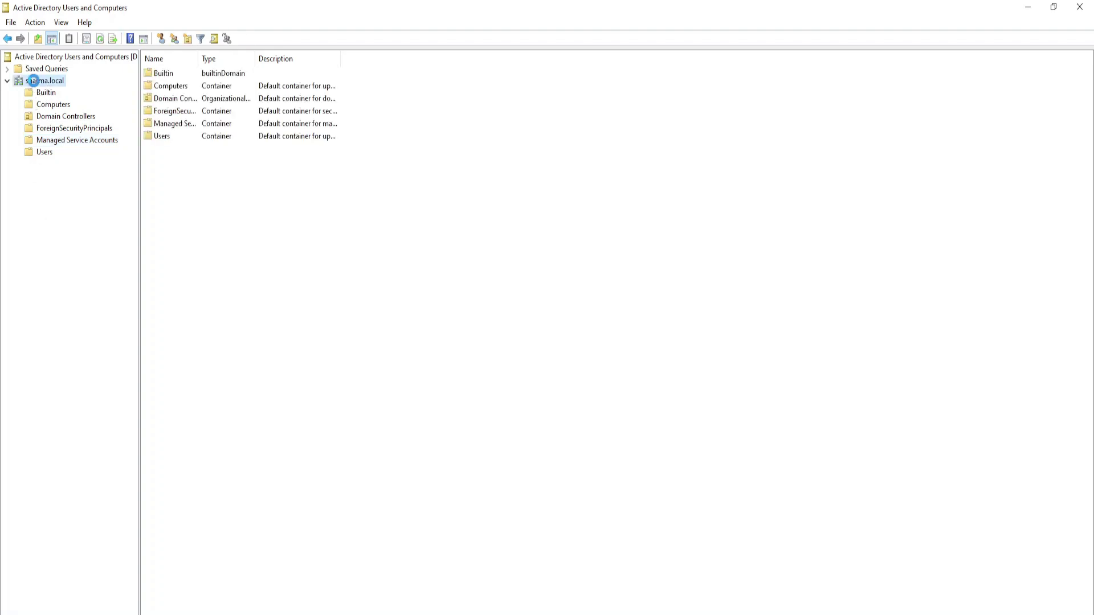
{"action": "right_click", "coordinate": [34, 83]}
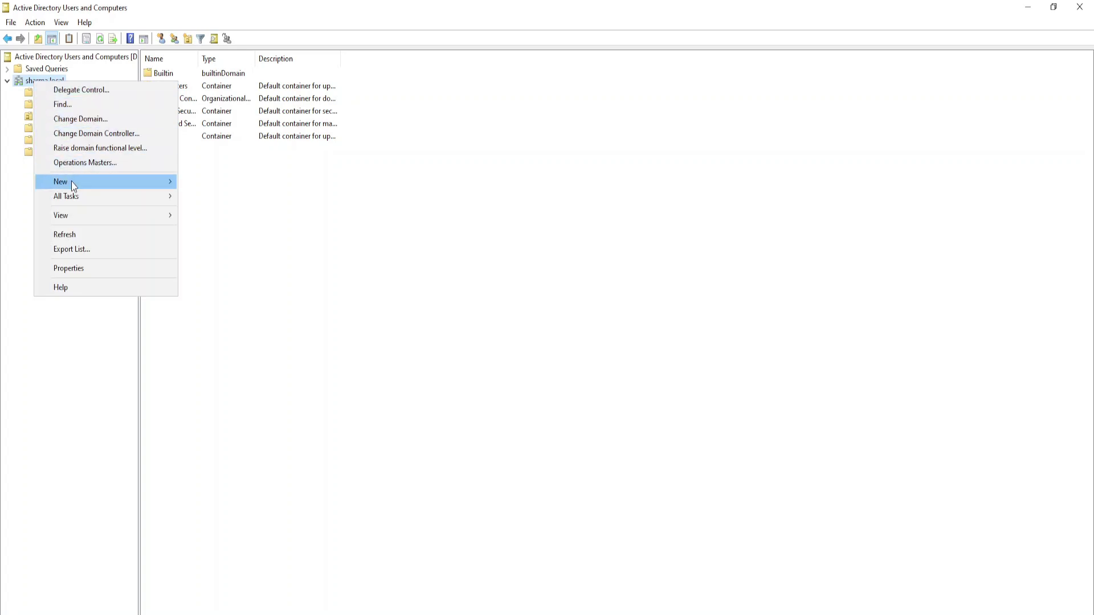
{"action": "mouse_move", "coordinate": [84, 182]}
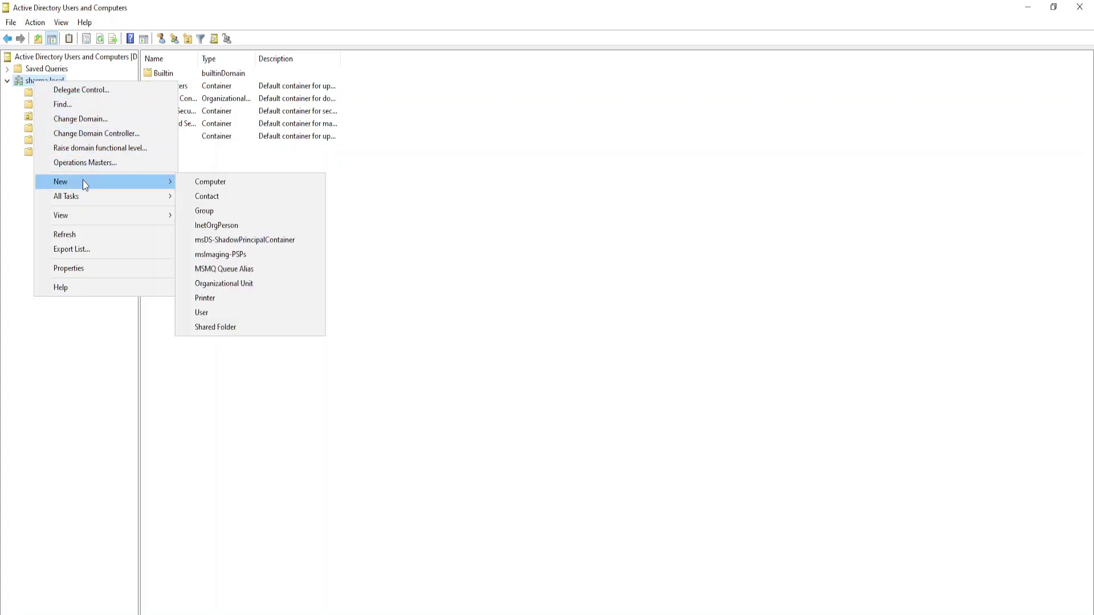
{"action": "left_click", "coordinate": [244, 288]}
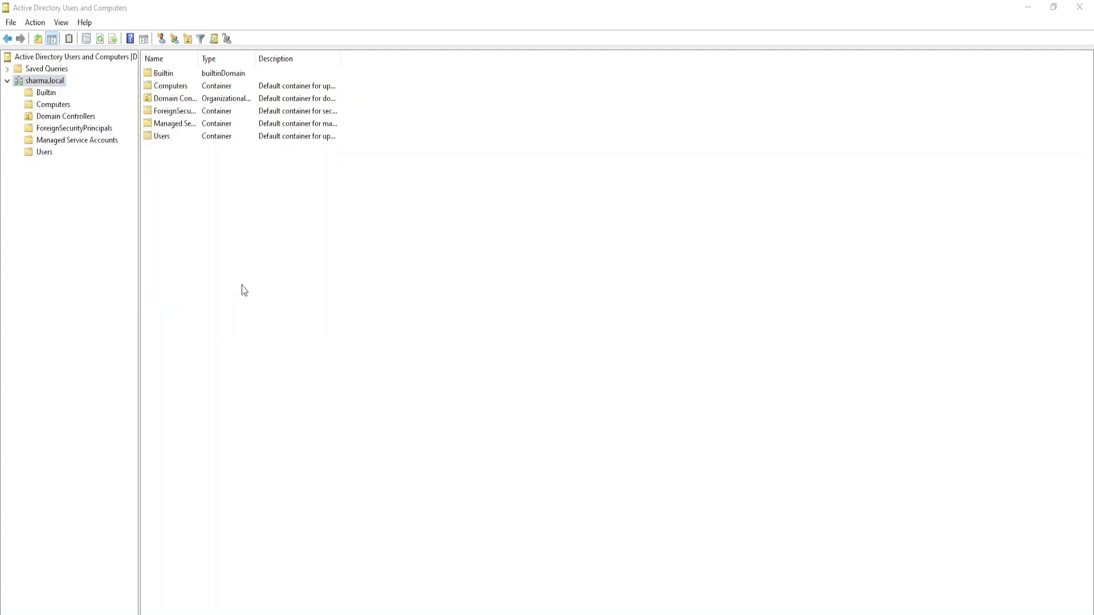
{"action": "left_click_drag", "start_coordinate": [128, 8], "coordinate": [190, 44]}
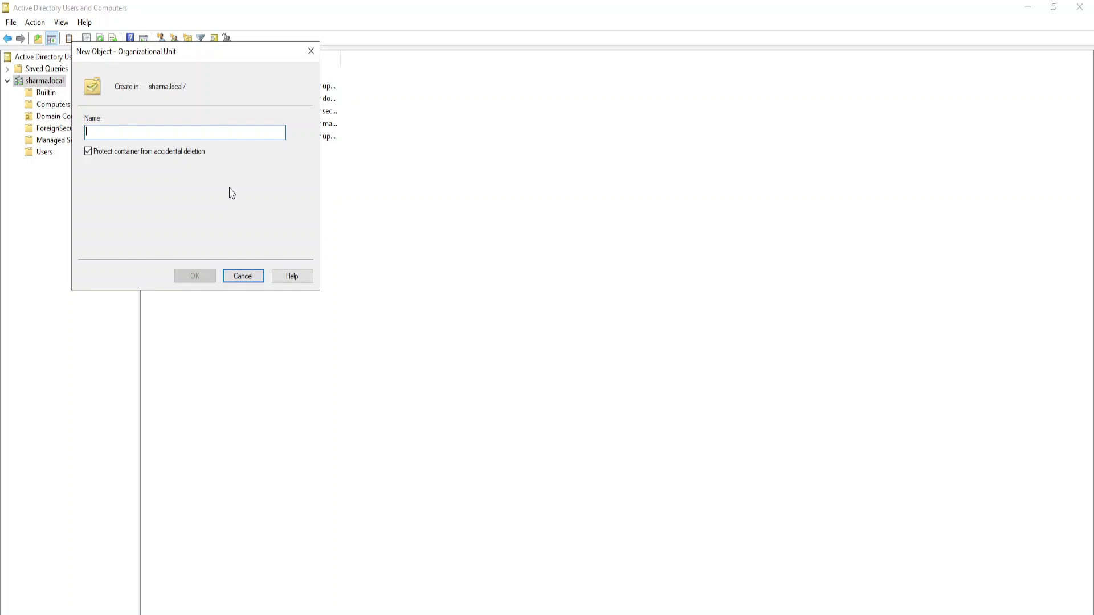
{"action": "key", "text": "Escape"}
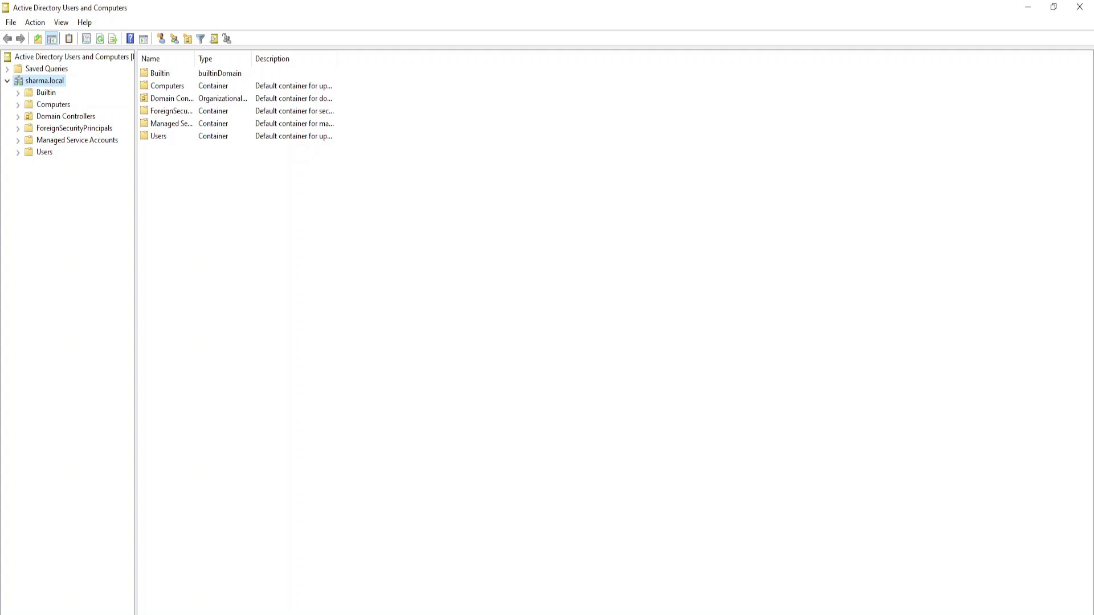
- Create a new organizational unit named SHARMAIT directly under sharma.local via New > Organizational Unit
{"action": "right_click", "coordinate": [44, 85]}
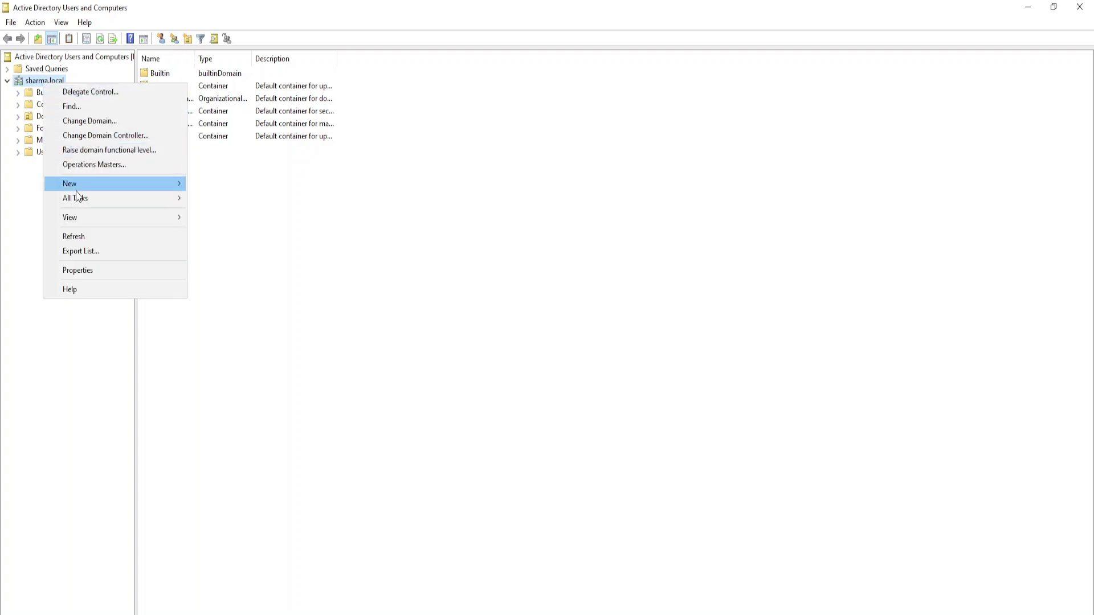
{"action": "mouse_move", "coordinate": [78, 188]}
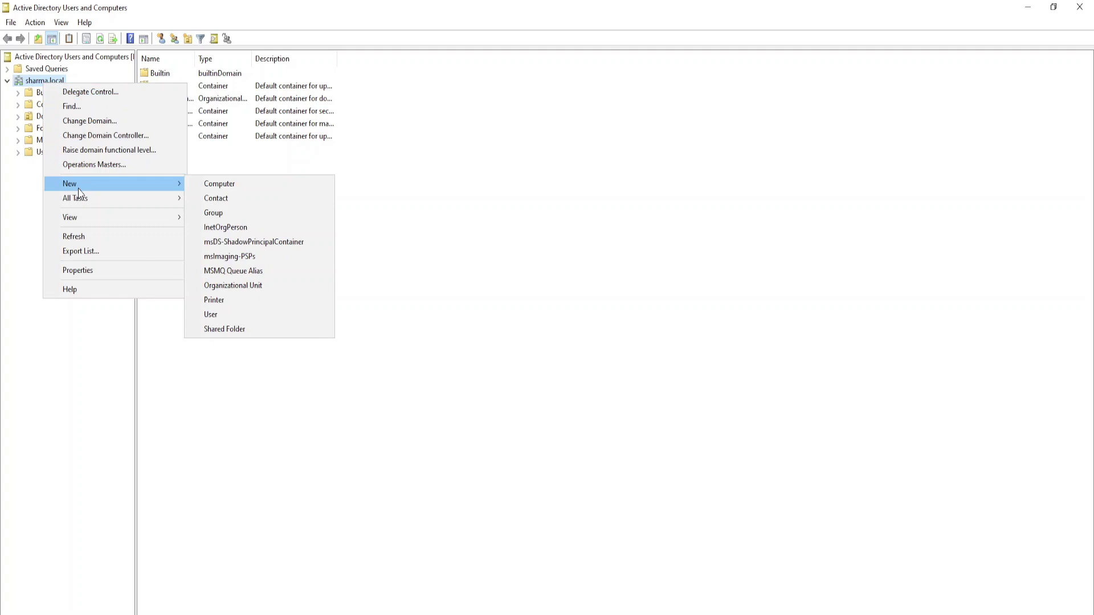
{"action": "left_click", "coordinate": [232, 288]}
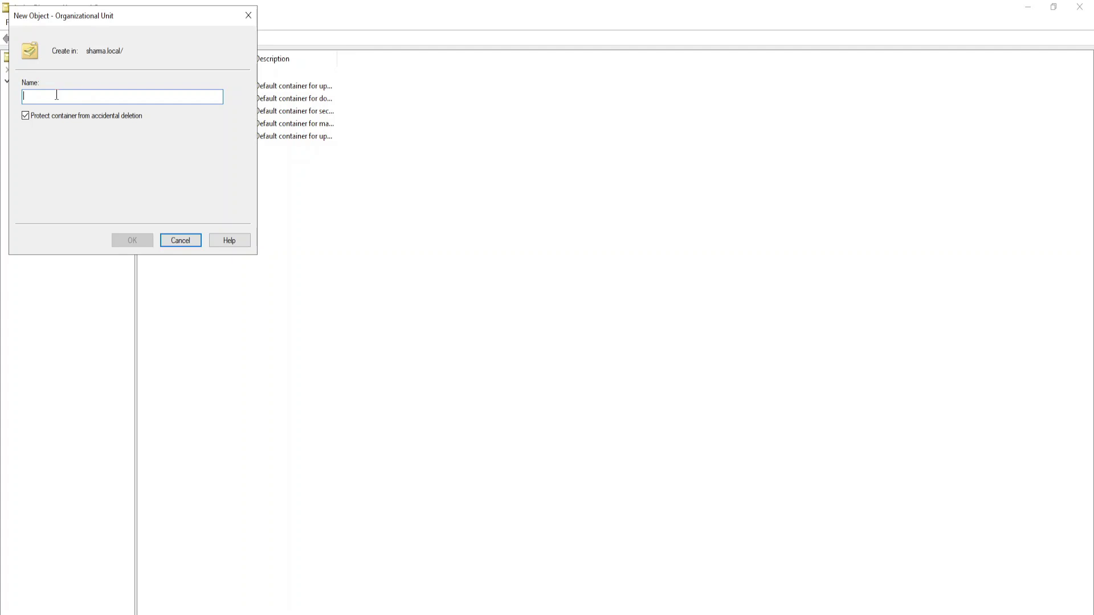
{"action": "type", "text": "SHARMAIT"}
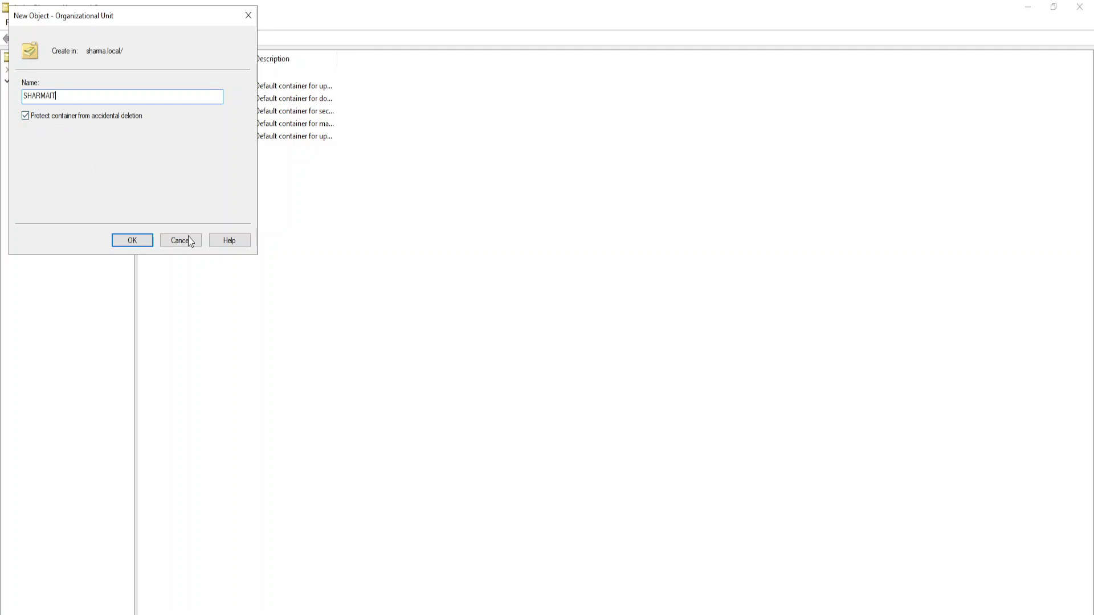
{"action": "left_click", "coordinate": [139, 242]}
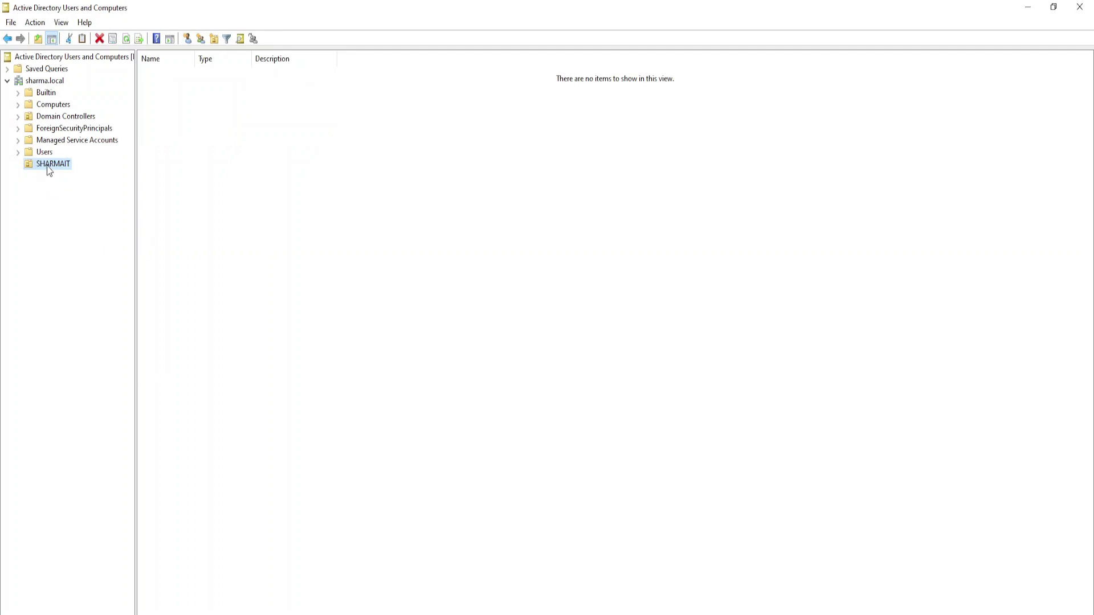
- Attempt to delete SHARMAIT, dismiss the insufficient-privileges error, then browse the Action and View menus
{"action": "right_click", "coordinate": [49, 170]}
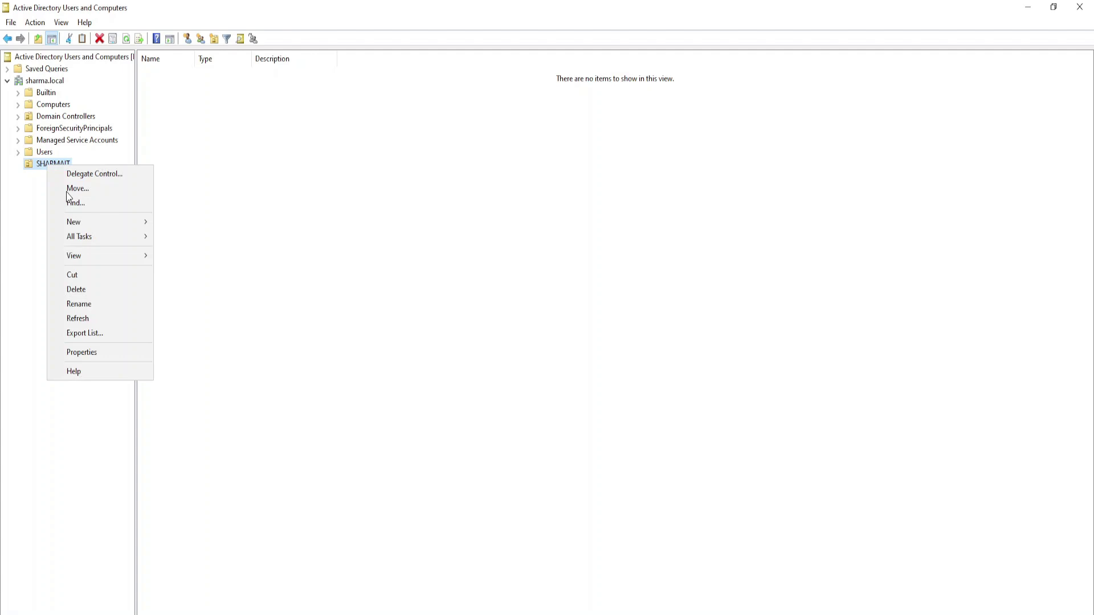
{"action": "left_click", "coordinate": [78, 290]}
{"action": "left_click", "coordinate": [585, 399]}
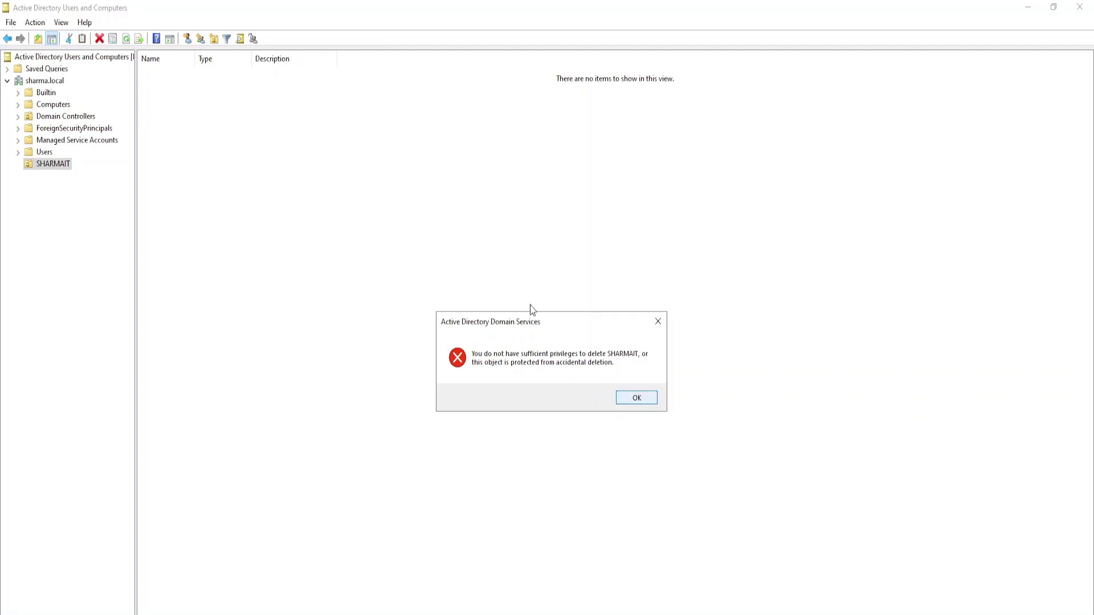
{"action": "key", "text": "Return"}
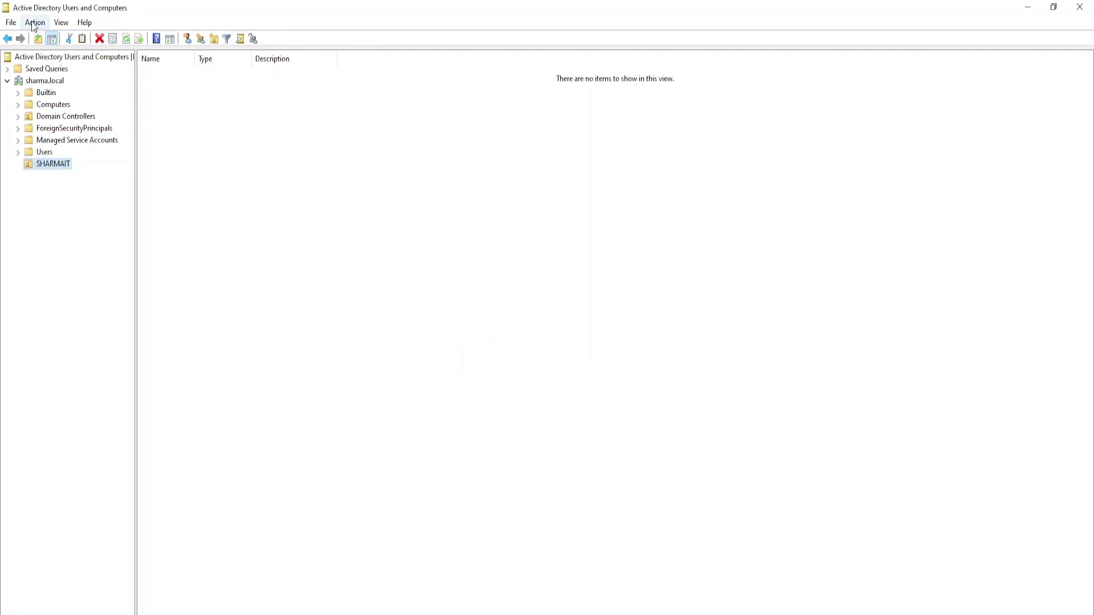
{"action": "left_click", "coordinate": [33, 27]}
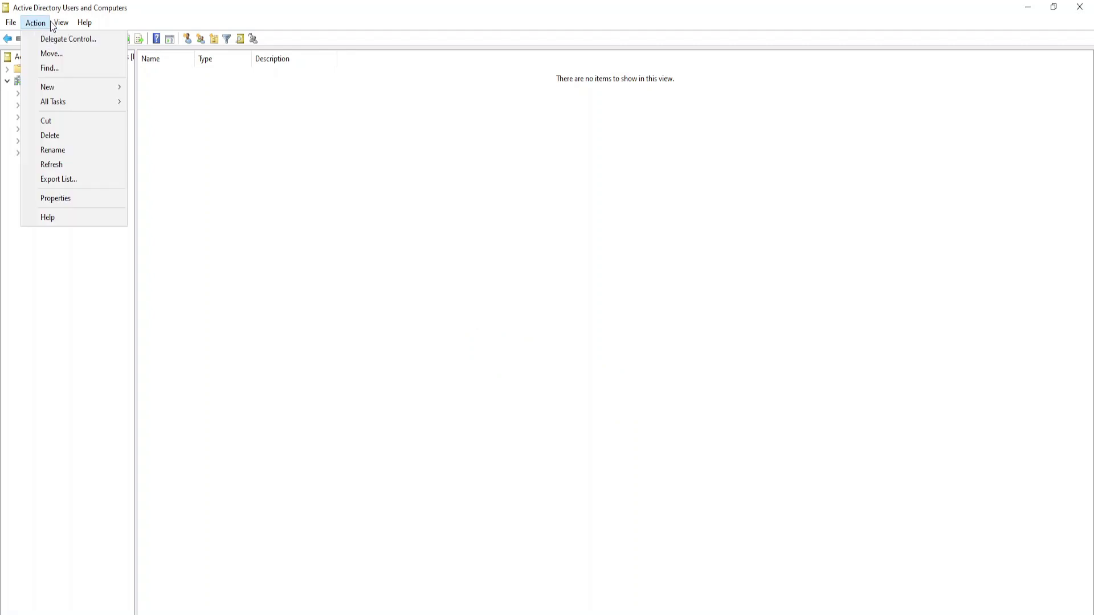
{"action": "mouse_move", "coordinate": [59, 23]}
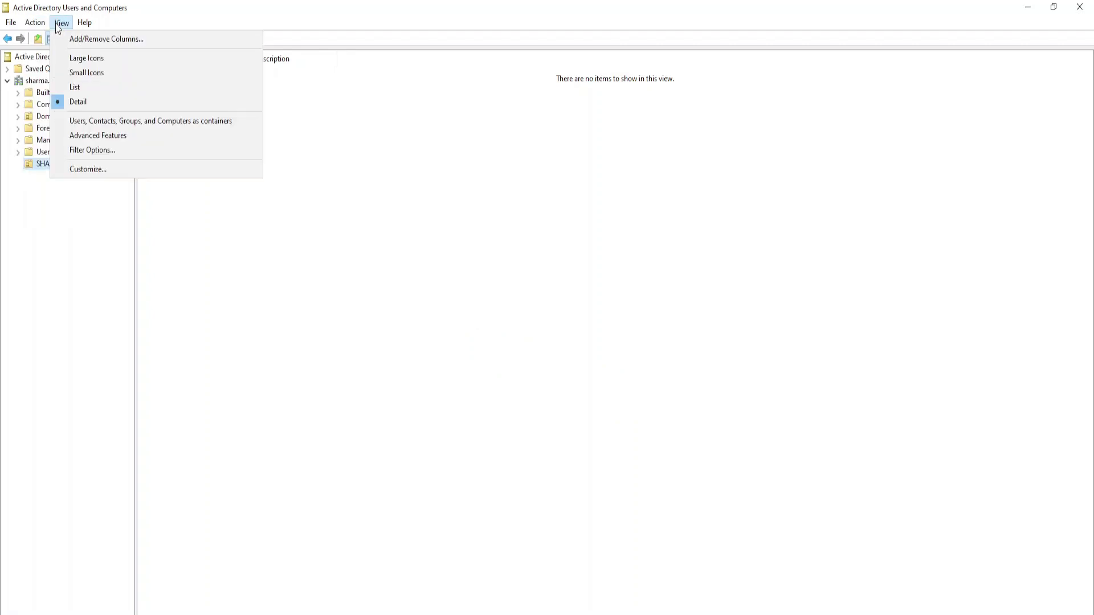
- Enable Advanced Features, browse NTDS Quotas and TPM Devices, and select SHARMAIT
{"action": "left_click", "coordinate": [104, 142]}
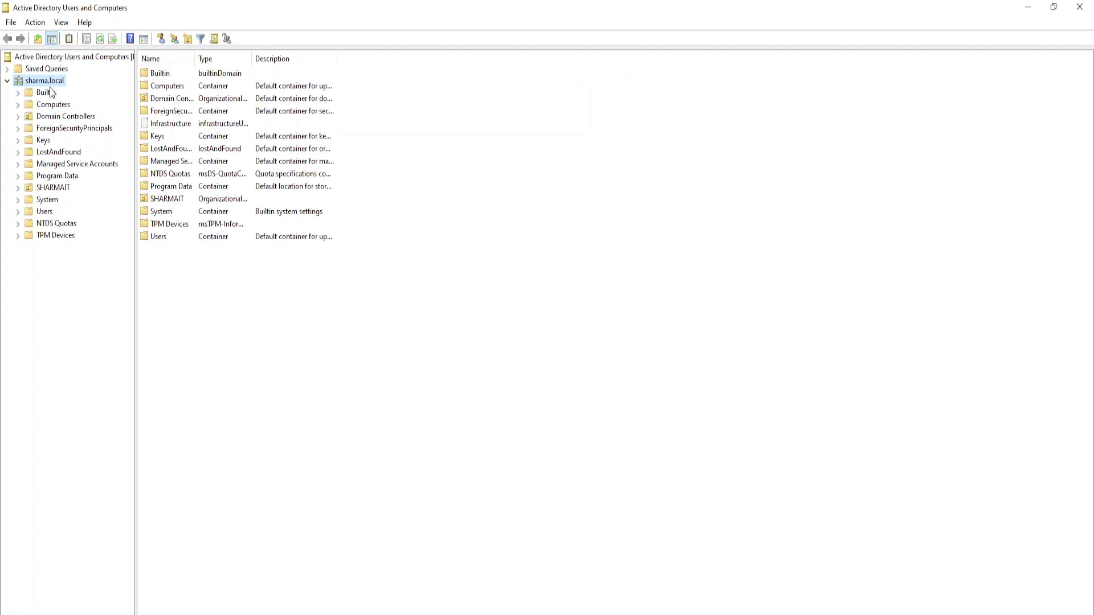
{"action": "left_click", "coordinate": [56, 224]}
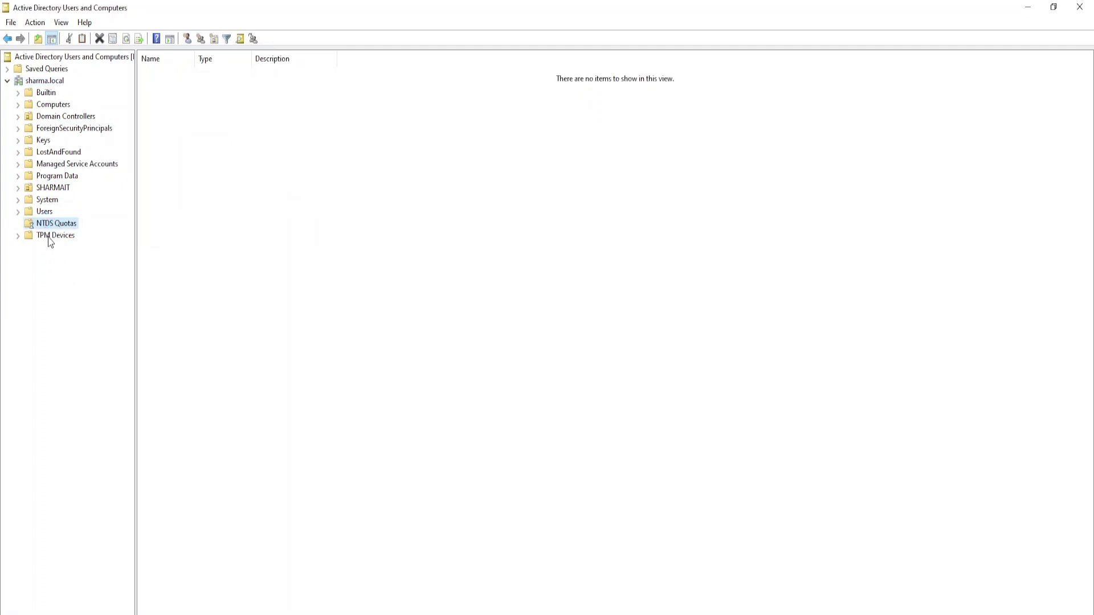
{"action": "left_click", "coordinate": [50, 236]}
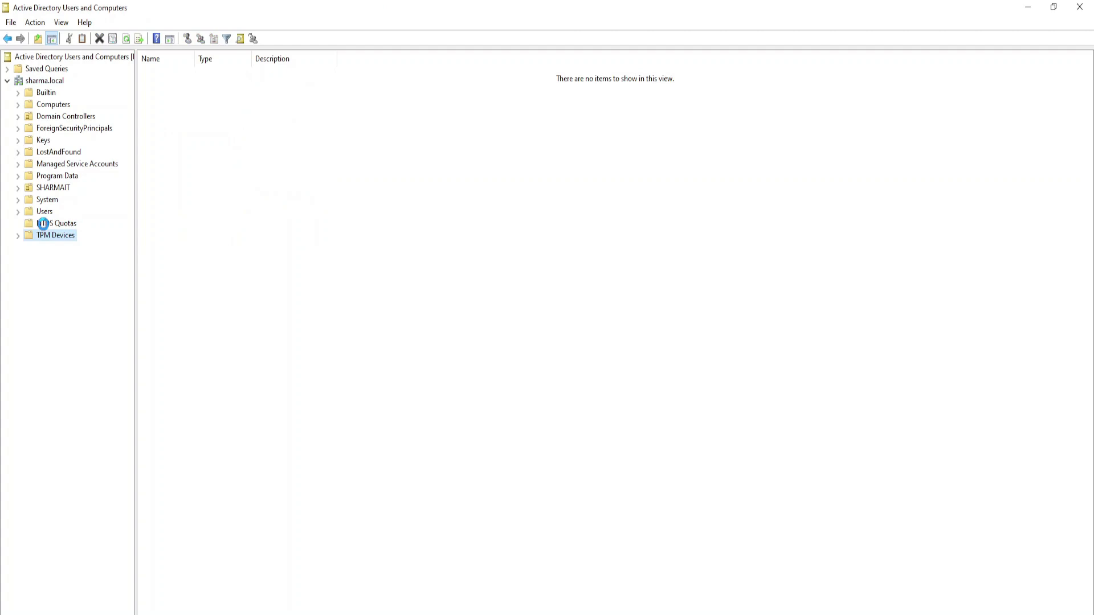
{"action": "left_click", "coordinate": [42, 190]}
- In SHARMAIT's Object properties, turn off protection from accidental deletion and apply
{"action": "right_click", "coordinate": [48, 192]}
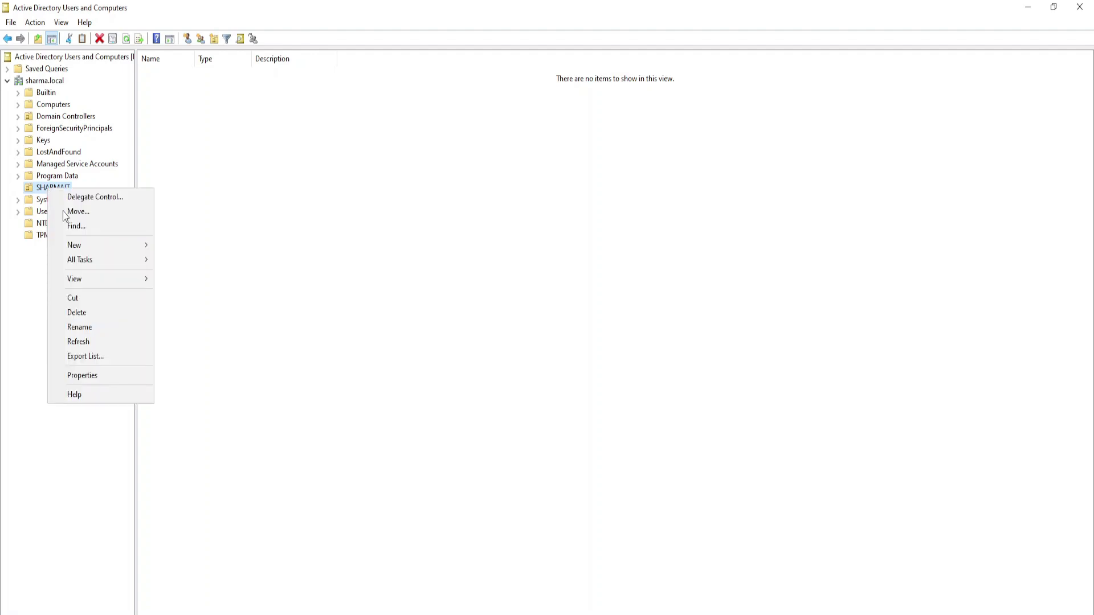
{"action": "left_click", "coordinate": [85, 374]}
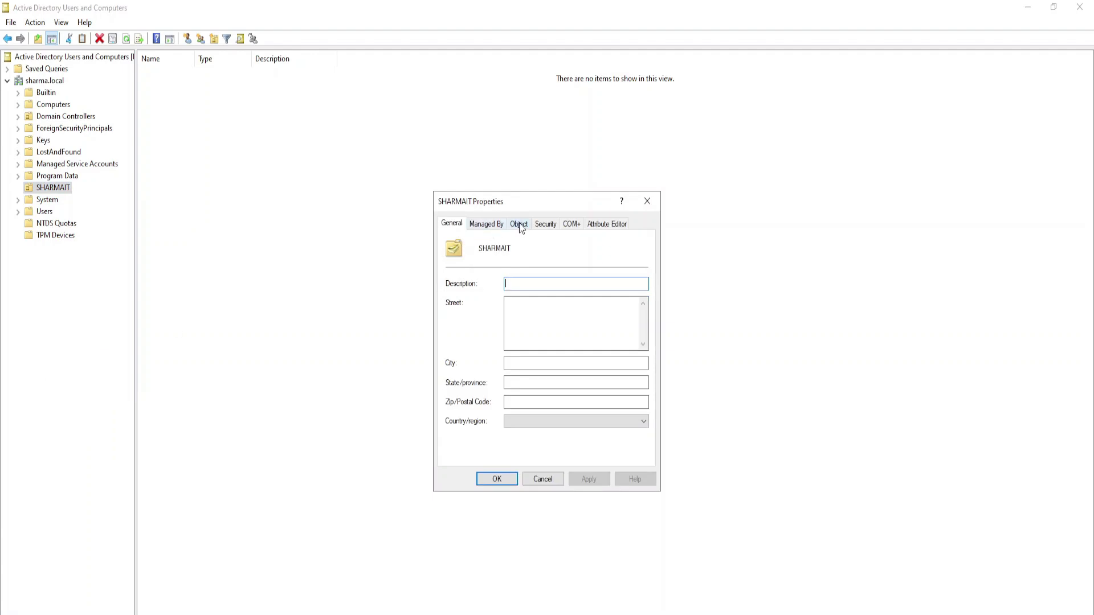
{"action": "left_click", "coordinate": [519, 224]}
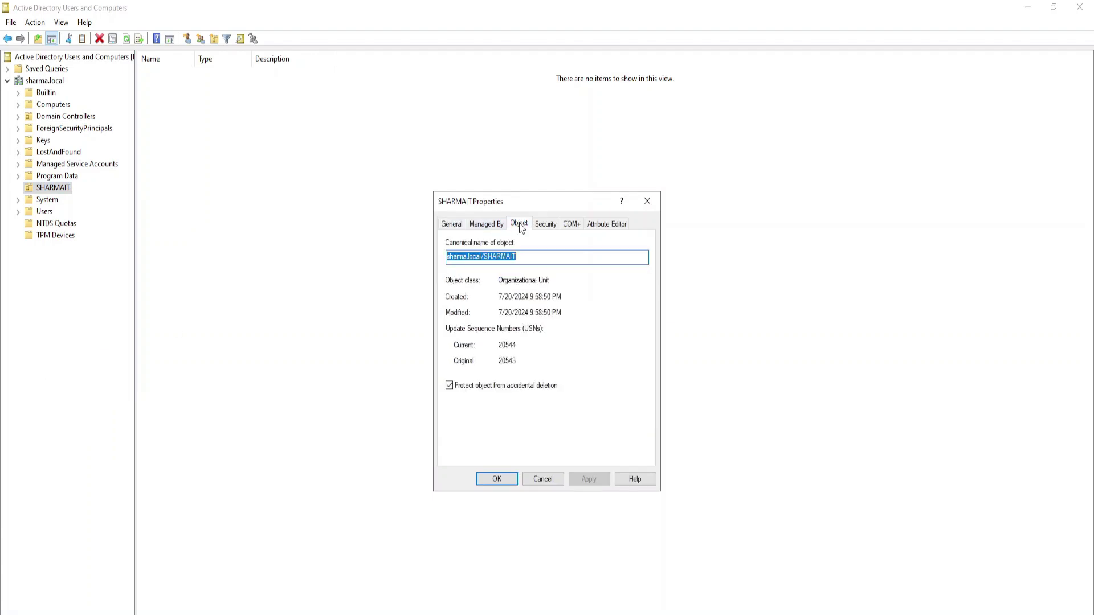
{"action": "left_click", "coordinate": [460, 387]}
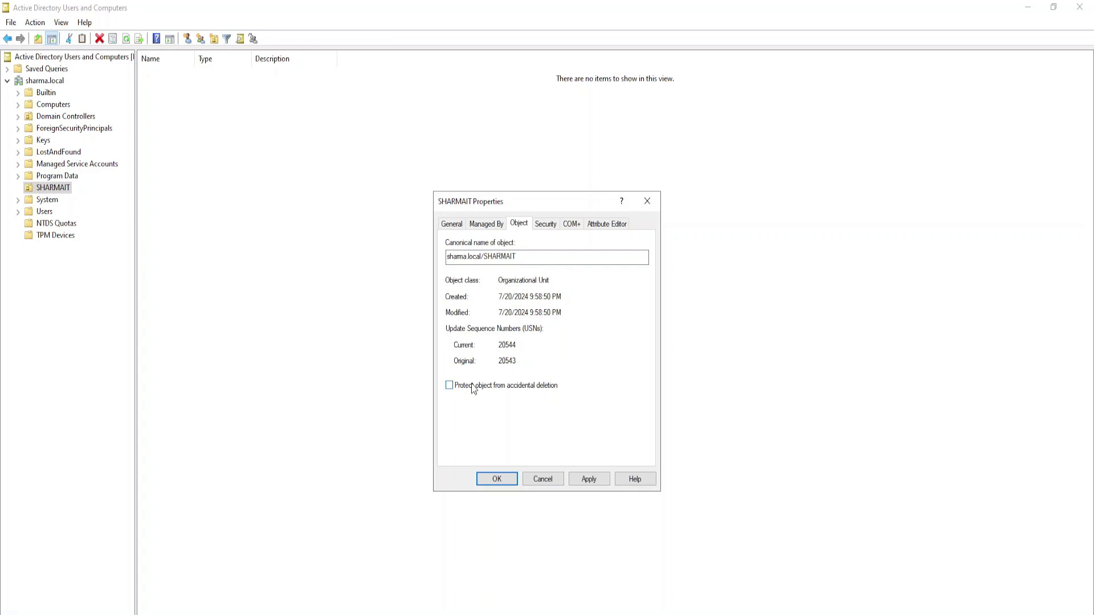
{"action": "left_click", "coordinate": [590, 480]}
{"action": "left_click", "coordinate": [518, 482]}
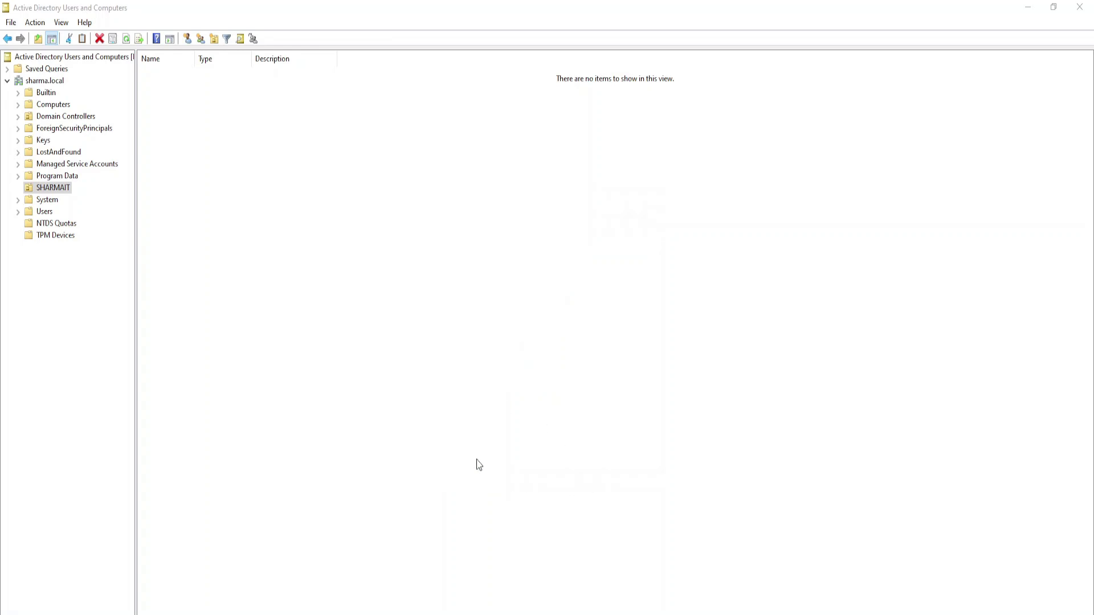
- Delete the now-unprotected SHARMAIT unit and confirm
{"action": "right_click", "coordinate": [63, 188]}
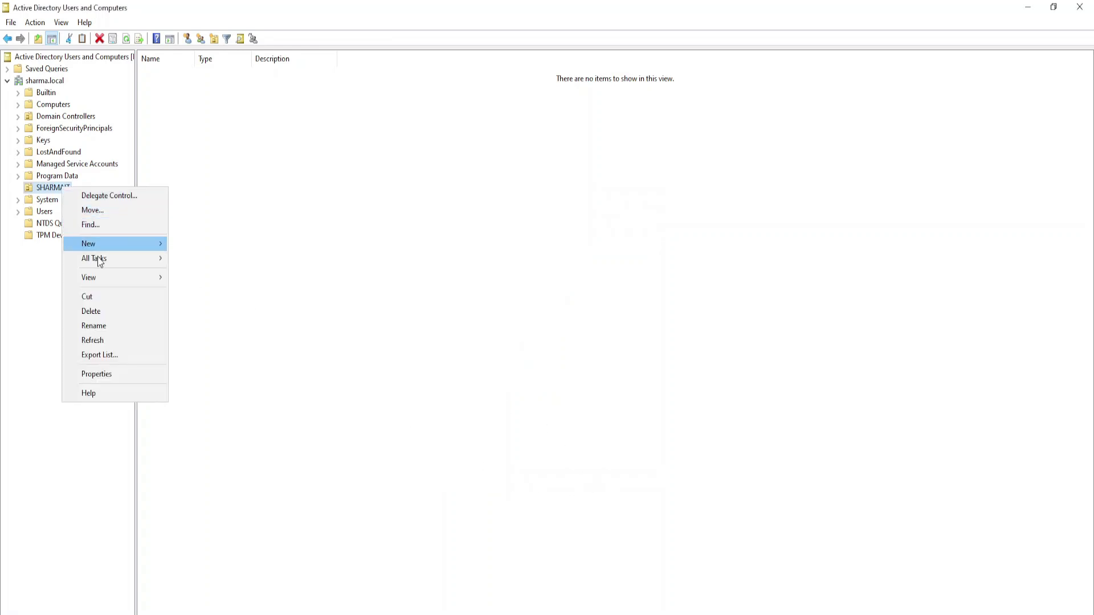
{"action": "left_click", "coordinate": [105, 312]}
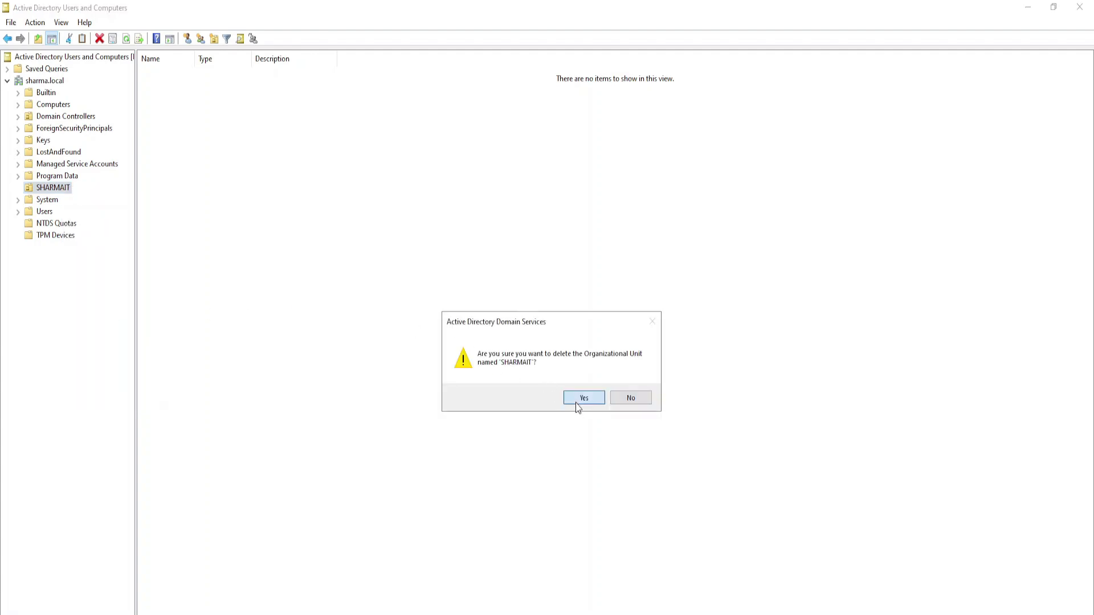
{"action": "left_click", "coordinate": [578, 400]}
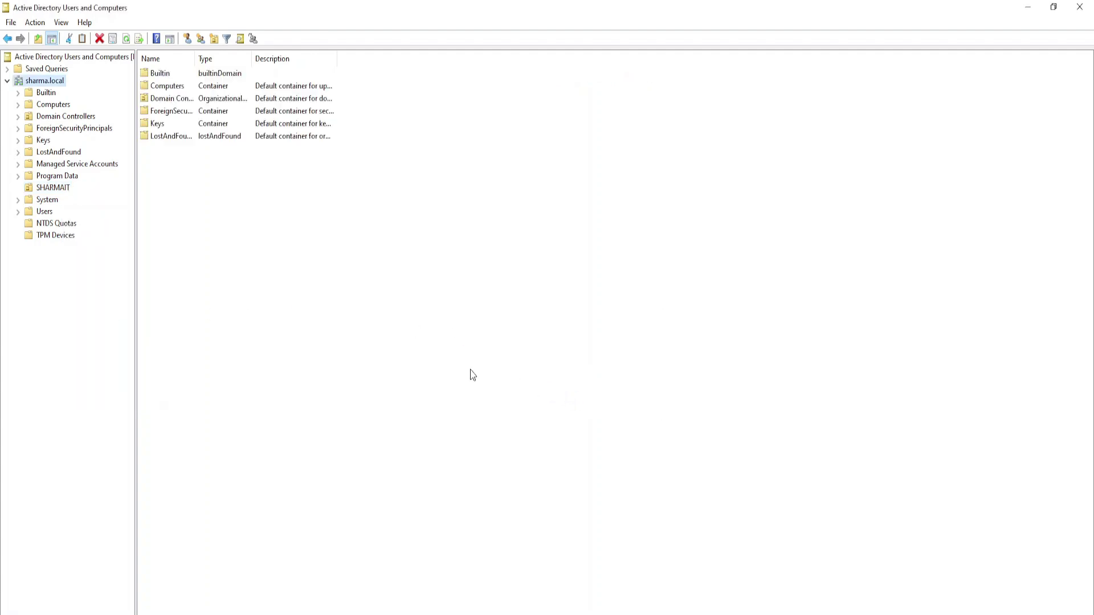
- Turn off Advanced Features and create a new SHARMAIT organizational unit under sharma.local
{"action": "left_click", "coordinate": [67, 22]}
{"action": "left_click", "coordinate": [83, 135]}
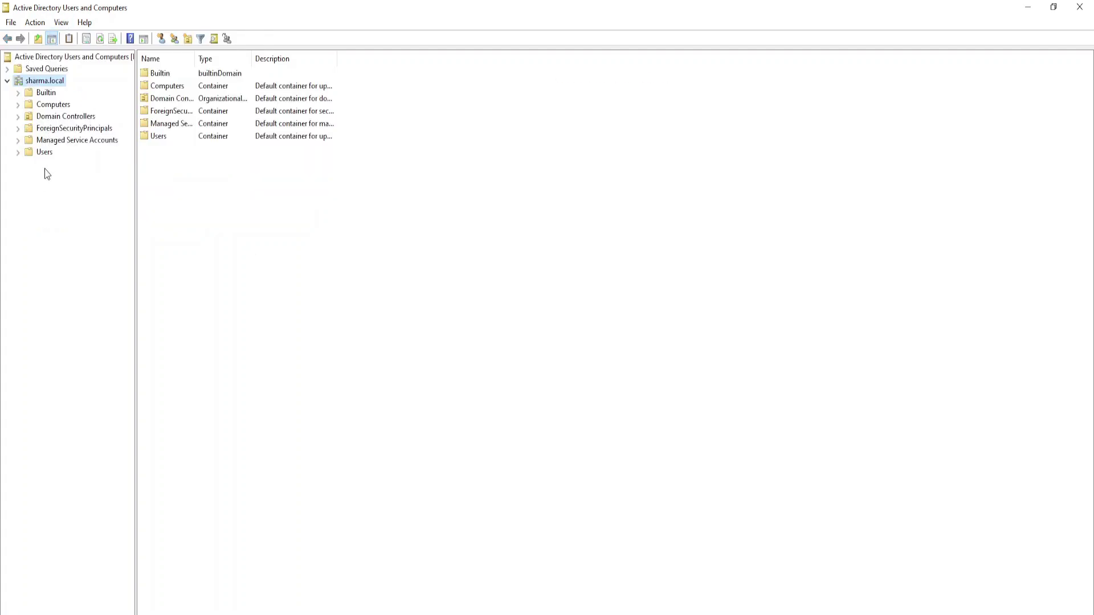
{"action": "right_click", "coordinate": [48, 83]}
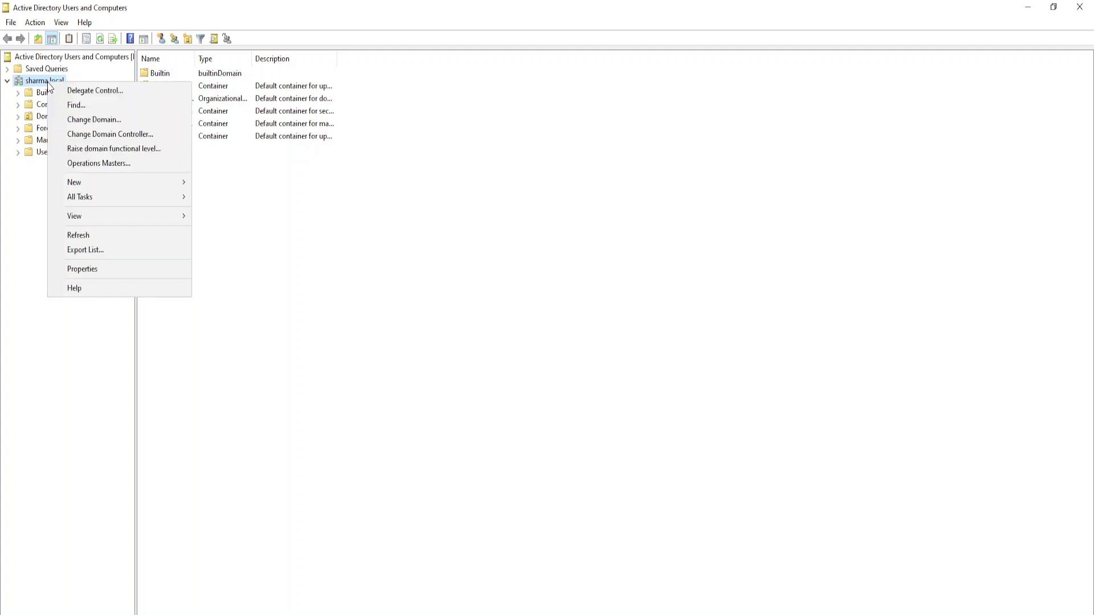
{"action": "mouse_move", "coordinate": [87, 183]}
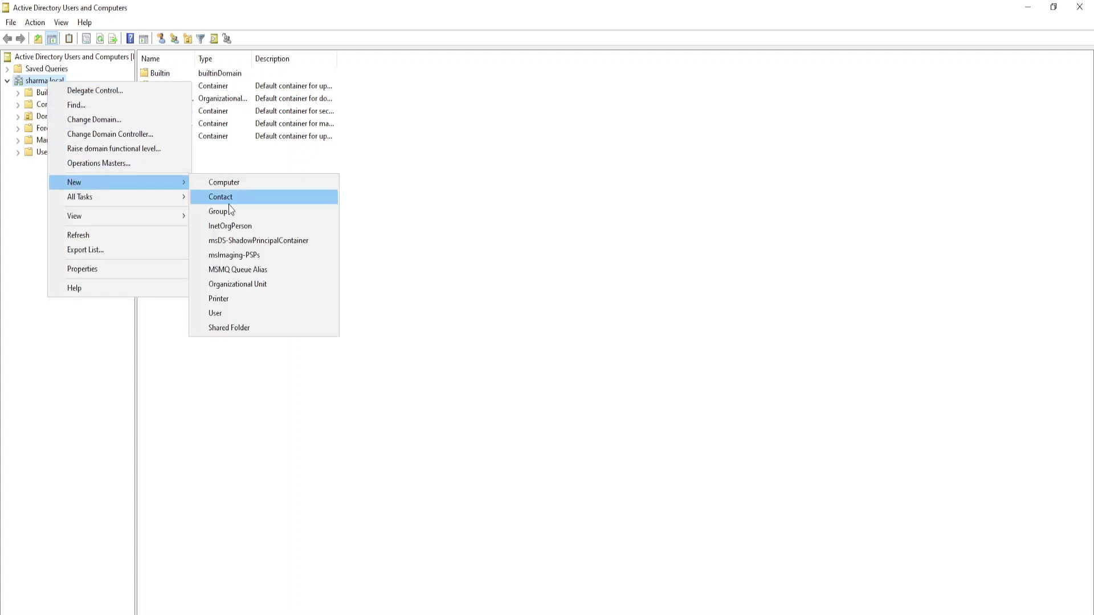
{"action": "left_click", "coordinate": [237, 284]}
{"action": "type", "text": "SHARMAIT"}
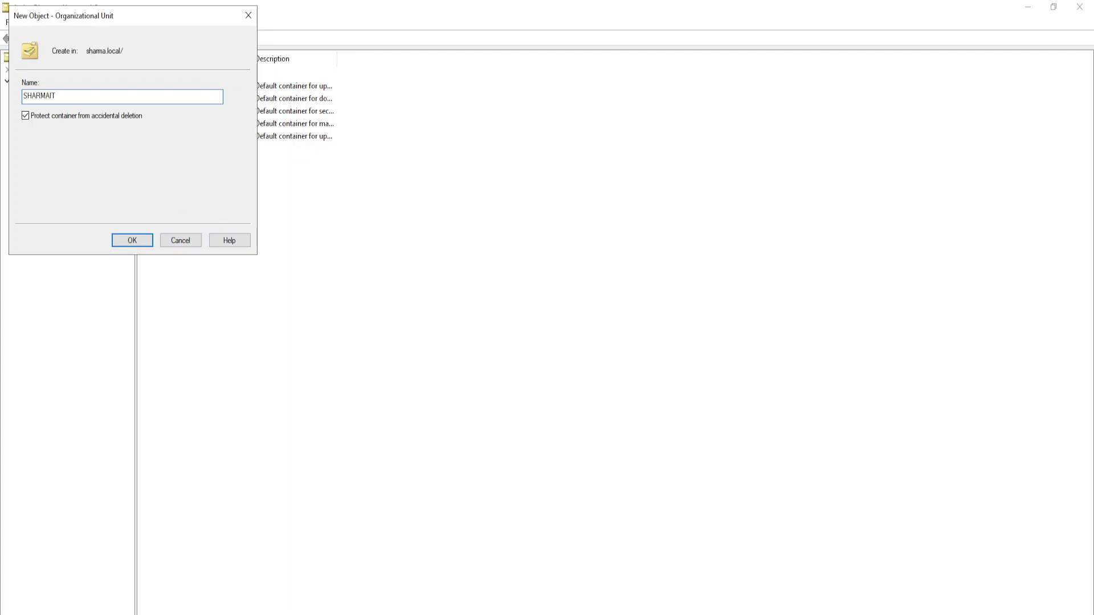
{"action": "key", "text": "Return"}
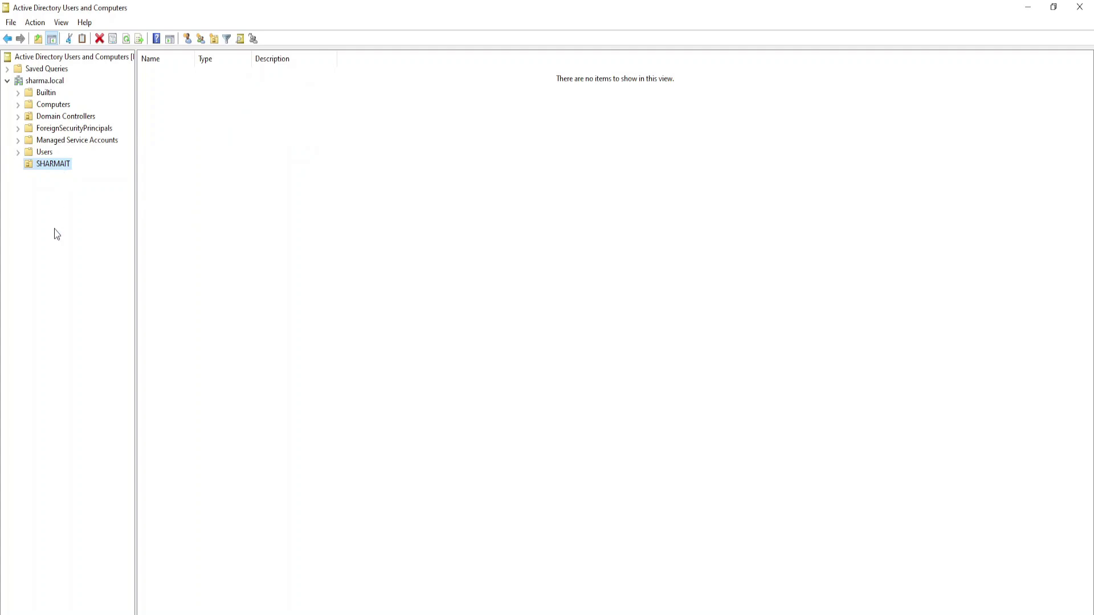
- Create a LOCATIONS organizational unit inside SHARMAIT
{"action": "right_click", "coordinate": [49, 167]}
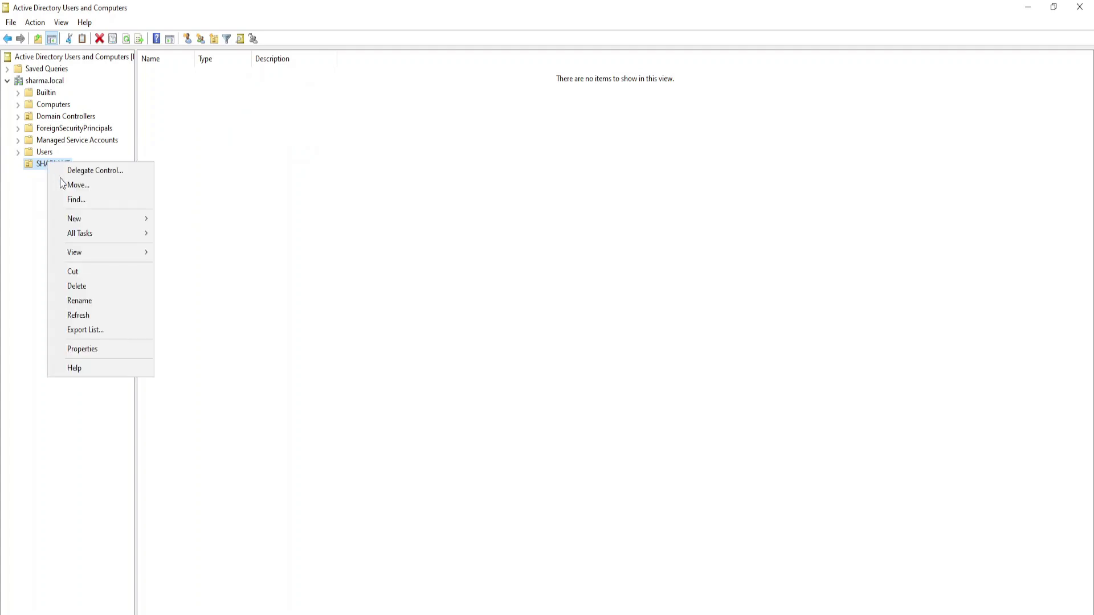
{"action": "mouse_move", "coordinate": [74, 220]}
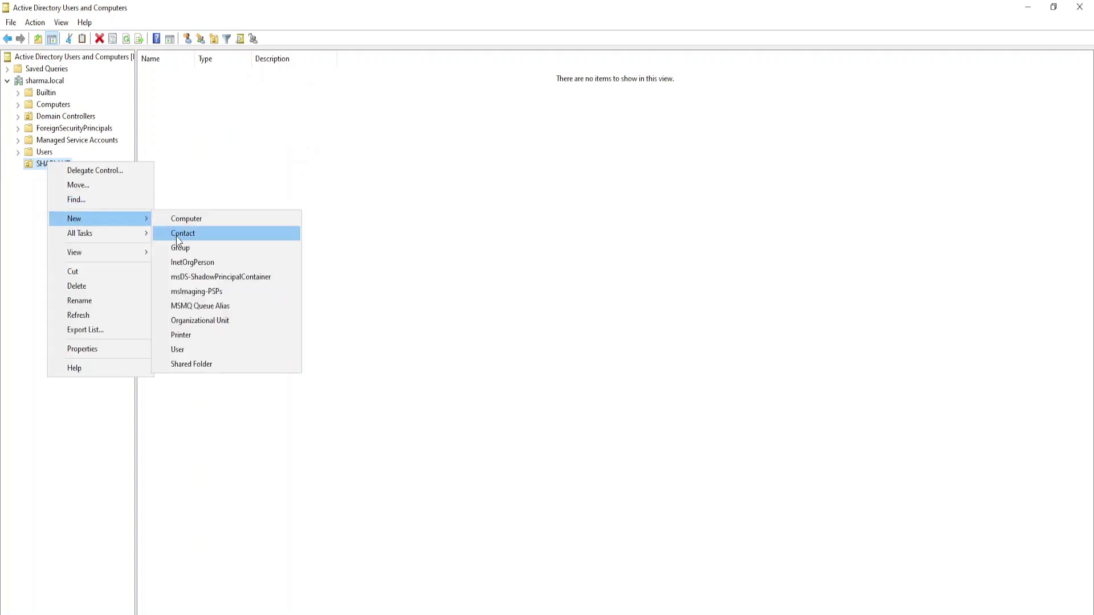
{"action": "left_click", "coordinate": [193, 320]}
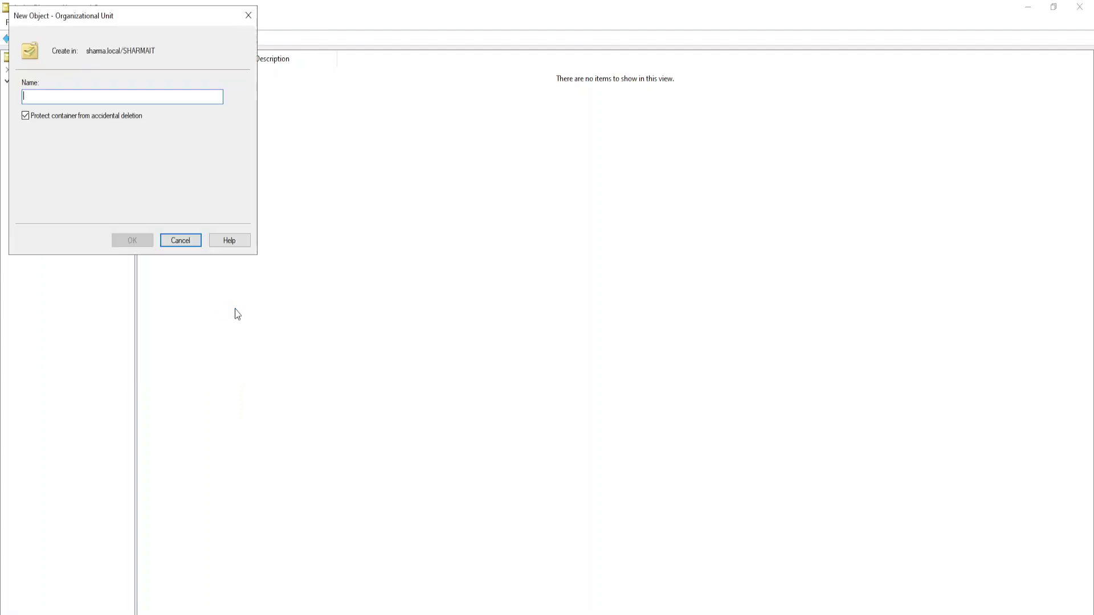
{"action": "type", "text": "LOCATIONS"}
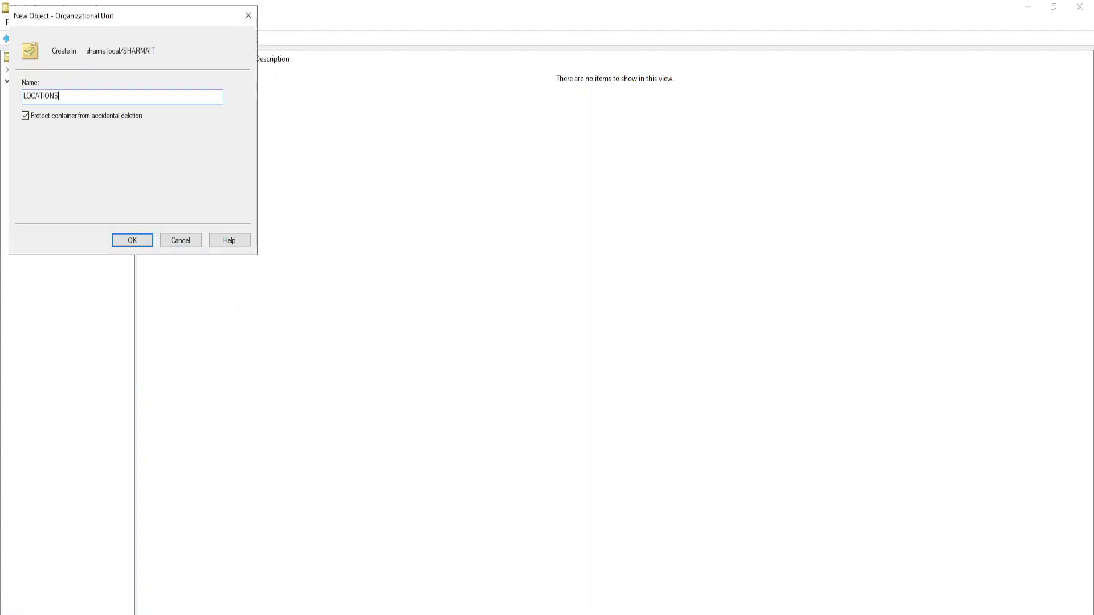
{"action": "left_click", "coordinate": [132, 240]}
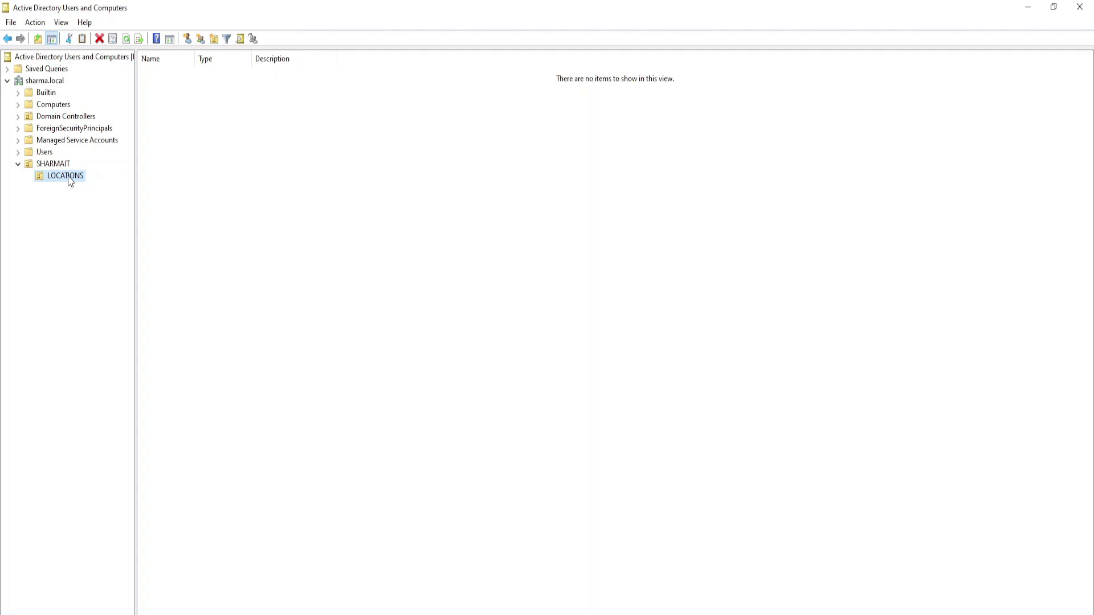
- Create a PUNJAB organizational unit inside LOCATIONS and open it
{"action": "right_click", "coordinate": [68, 177]}
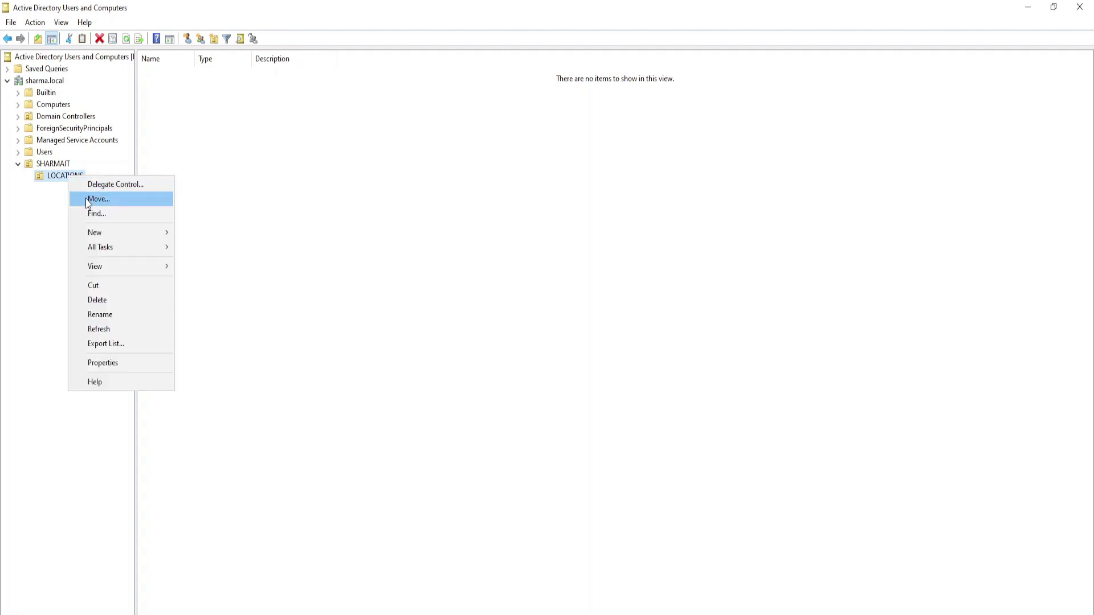
{"action": "mouse_move", "coordinate": [100, 233]}
{"action": "left_click", "coordinate": [222, 334]}
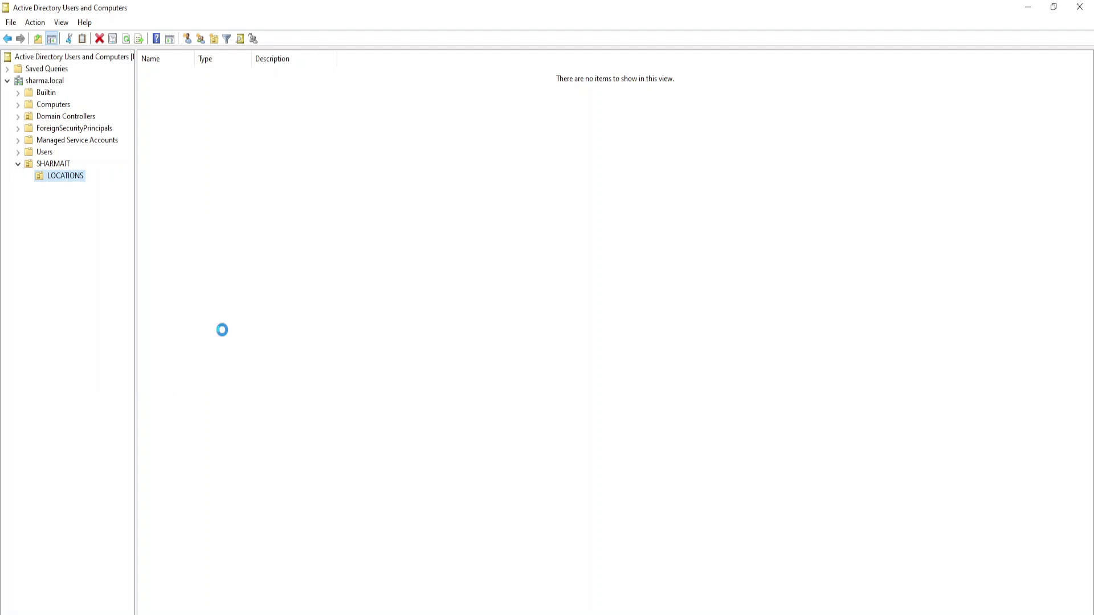
{"action": "type", "text": "PUN"}
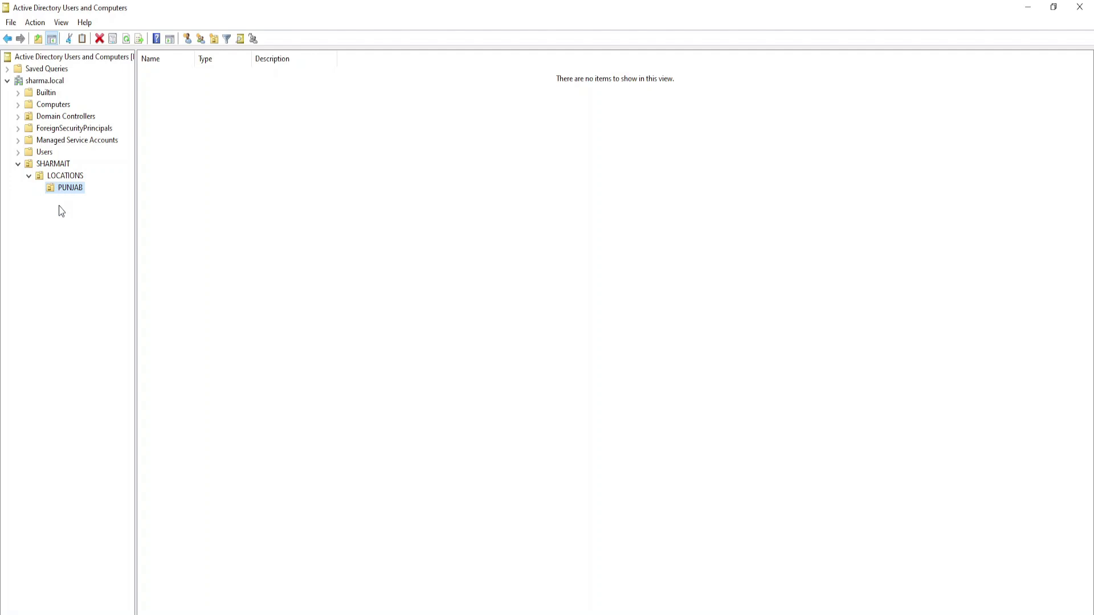
{"action": "left_click", "coordinate": [64, 176]}
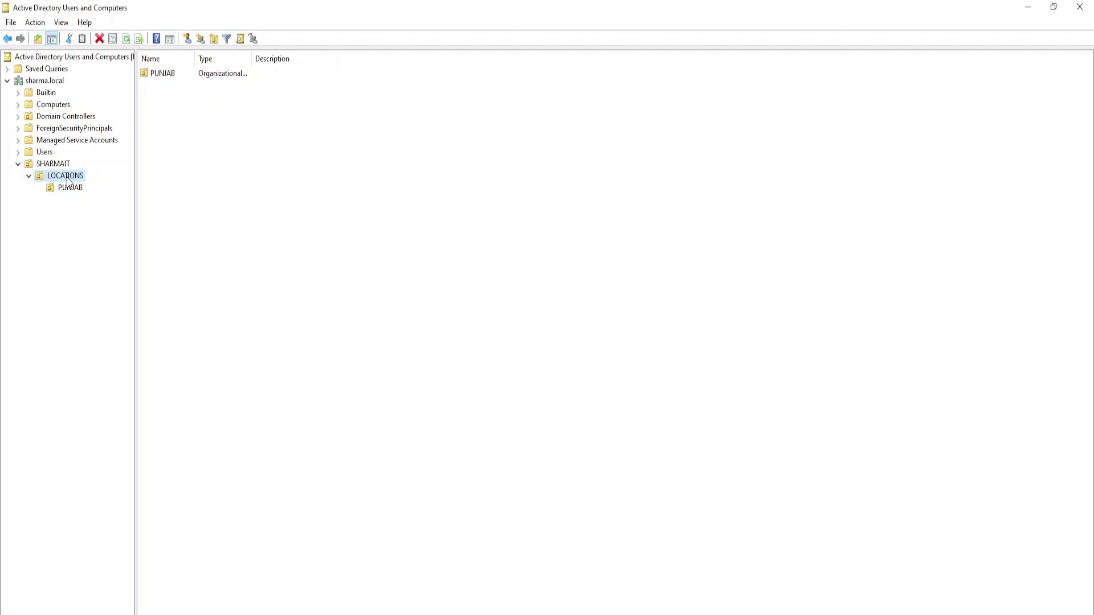
{"action": "left_click", "coordinate": [63, 192]}
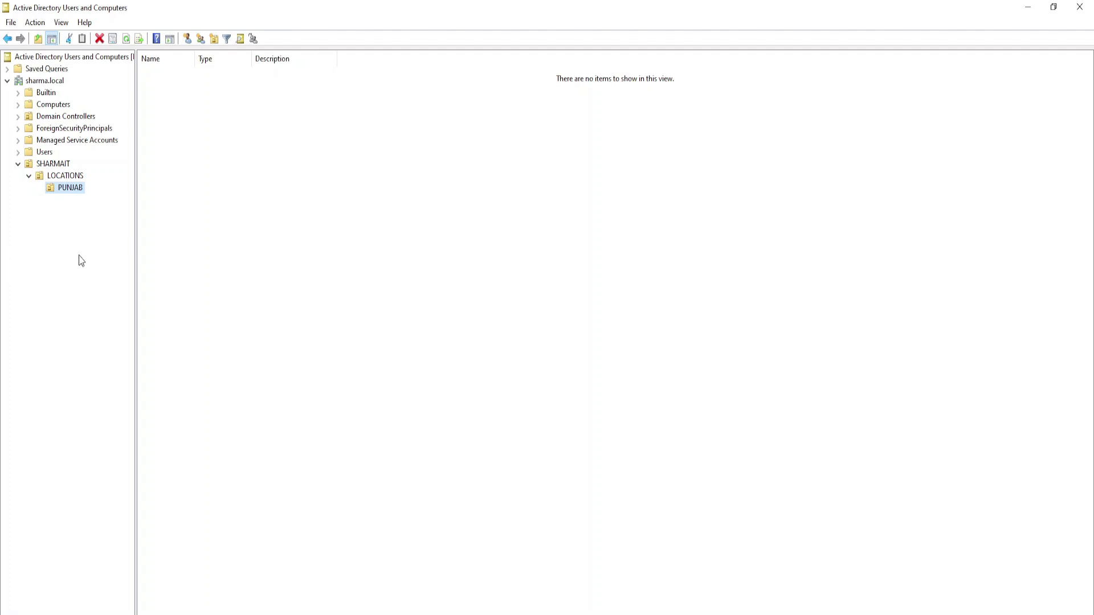
- Create an organizational unit named ADMIN under PUNJAB and check it in the tree
{"action": "right_click", "coordinate": [78, 191]}
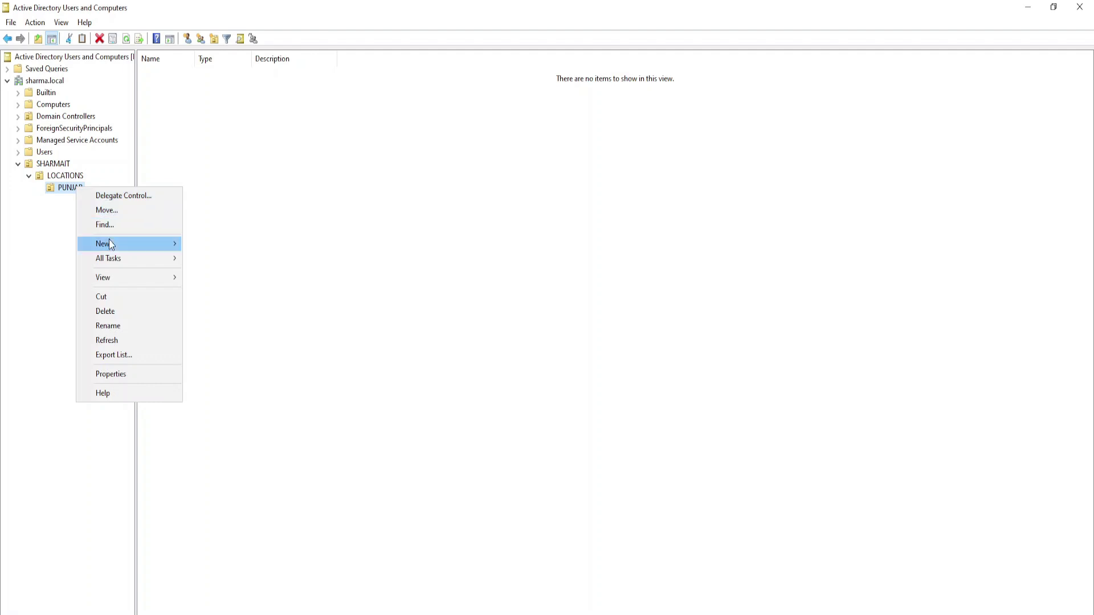
{"action": "mouse_move", "coordinate": [111, 244]}
{"action": "left_click", "coordinate": [228, 345]}
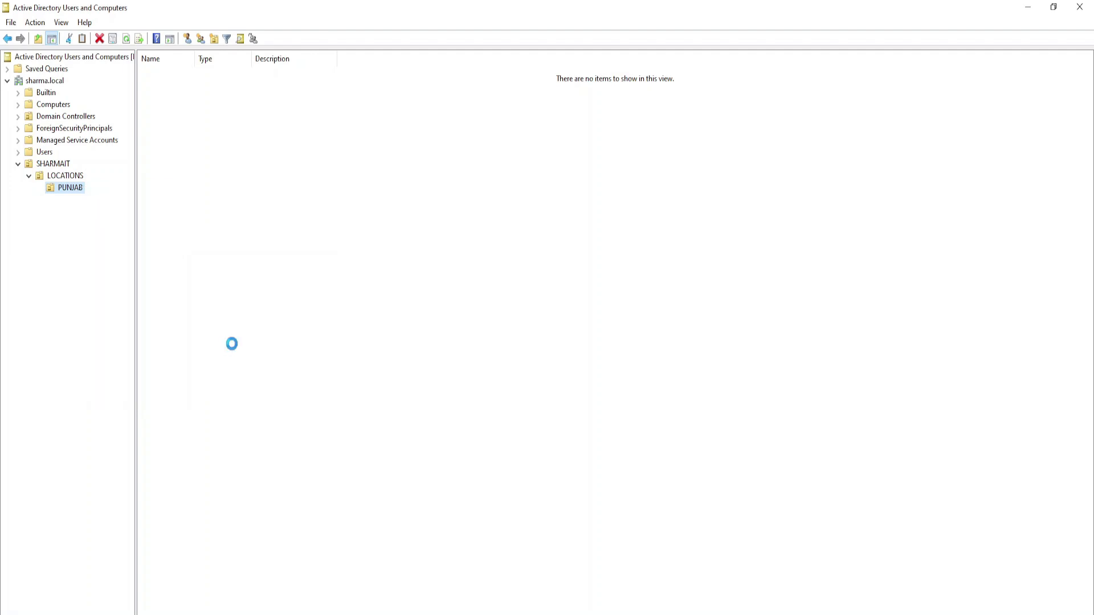
{"action": "type", "text": "ADMIN"}
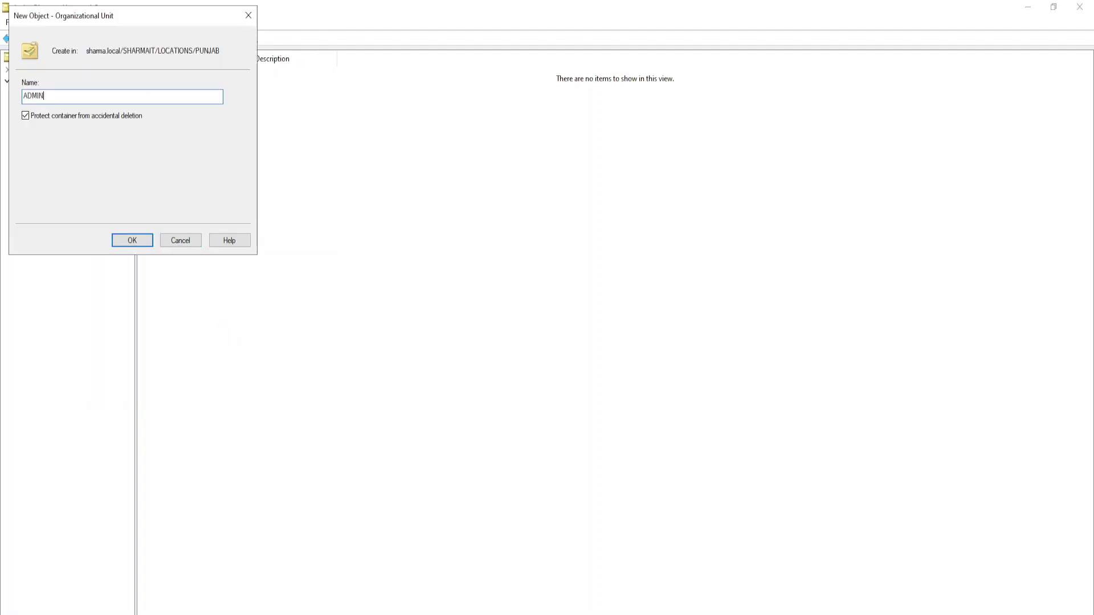
{"action": "left_click", "coordinate": [123, 242]}
{"action": "left_click", "coordinate": [90, 202]}
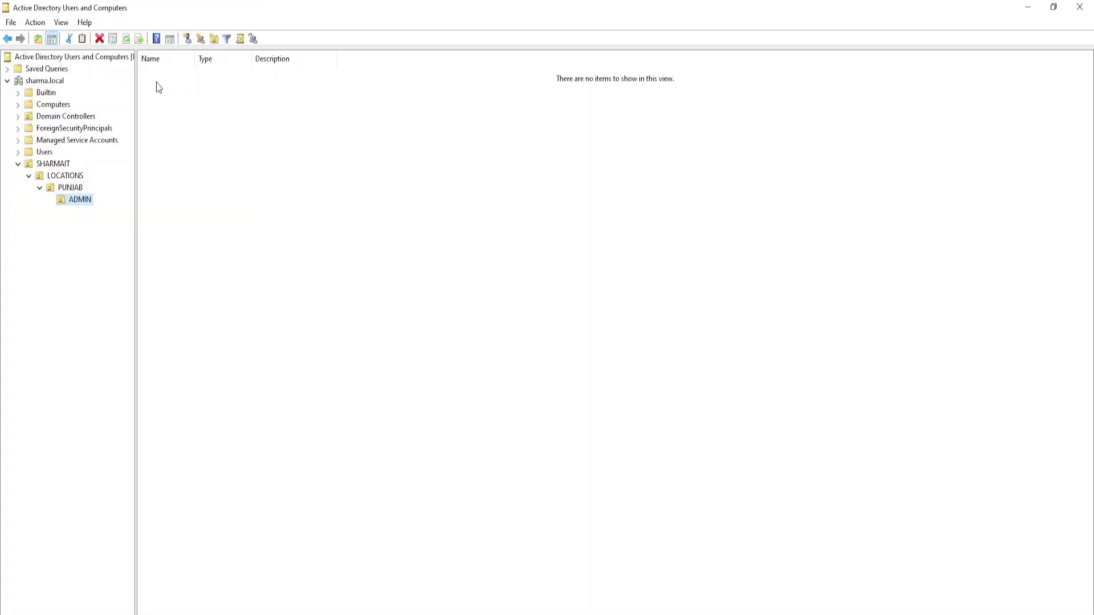
{"action": "left_click", "coordinate": [371, 185]}
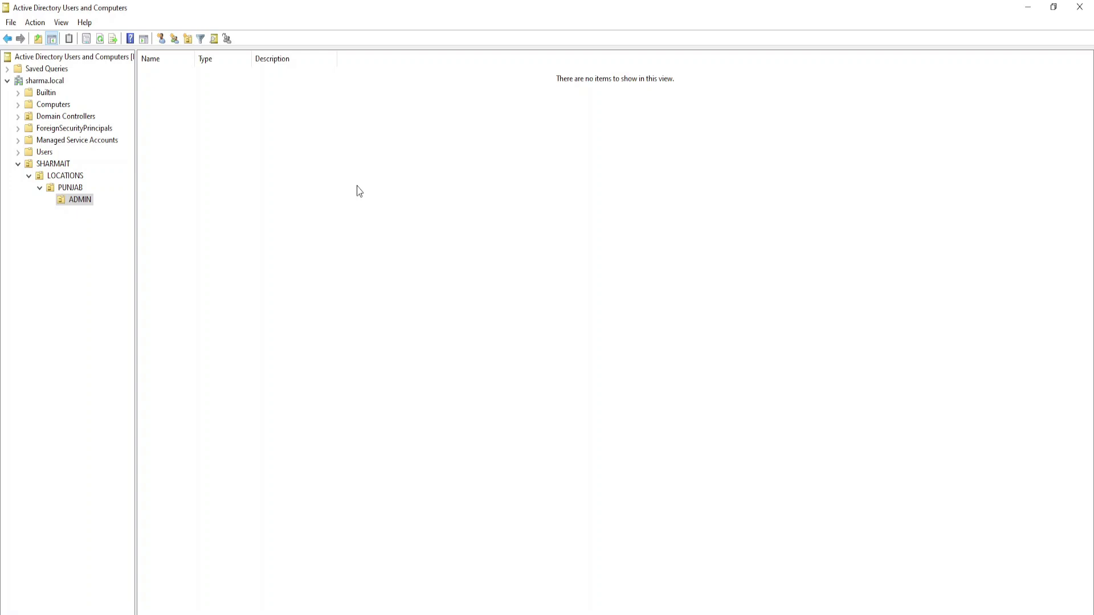
{"action": "left_click", "coordinate": [85, 199]}
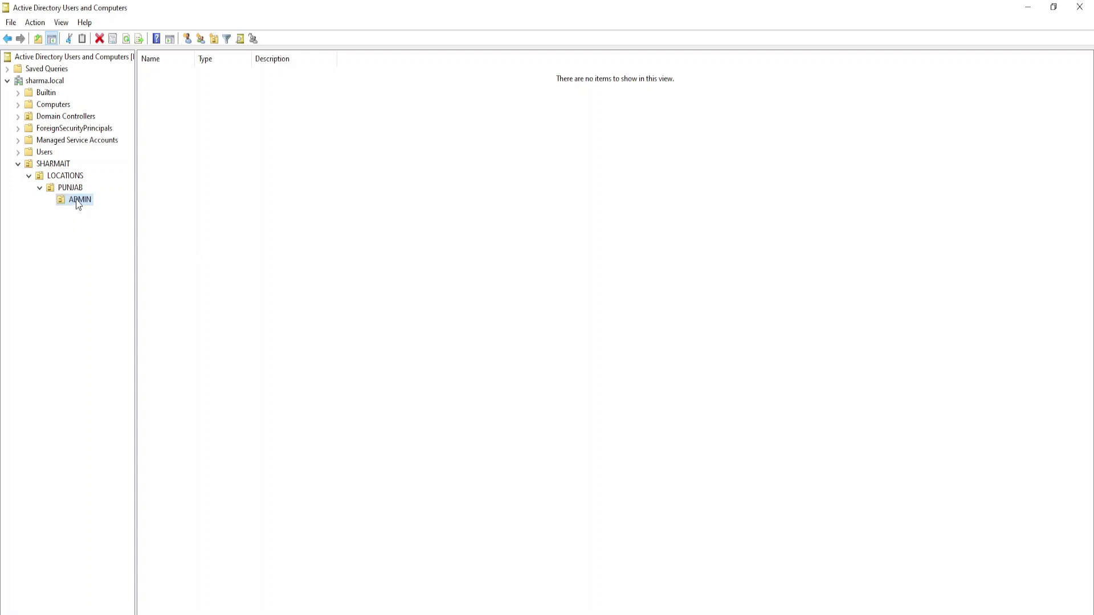
{"action": "left_click", "coordinate": [72, 186]}
{"action": "right_click", "coordinate": [72, 187]}
- Add a new OU named Department under PUNJAB
{"action": "mouse_move", "coordinate": [111, 242]}
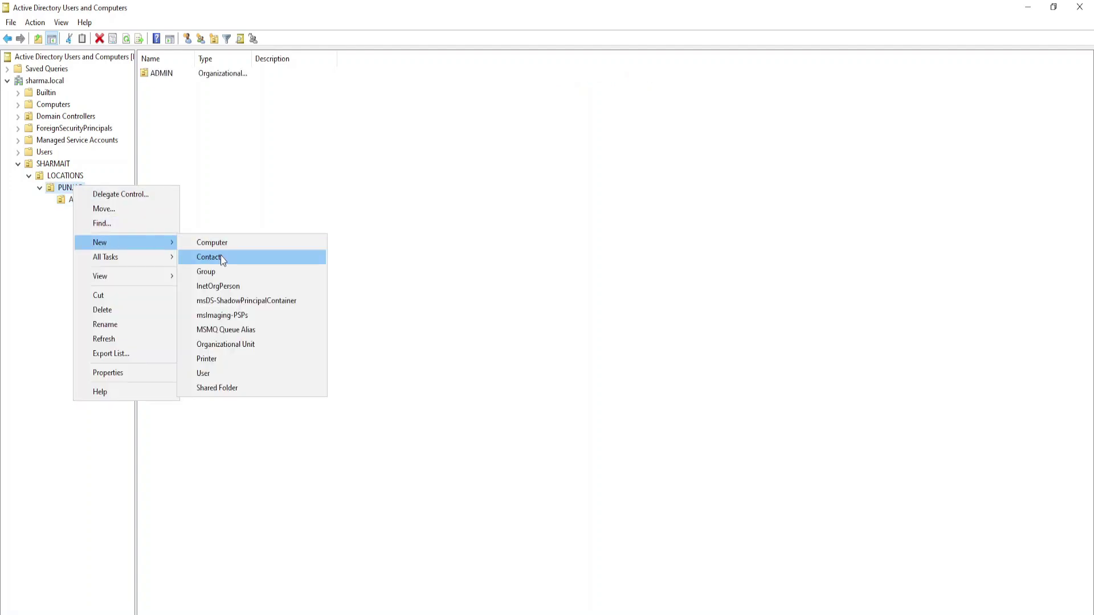
{"action": "left_click", "coordinate": [226, 344]}
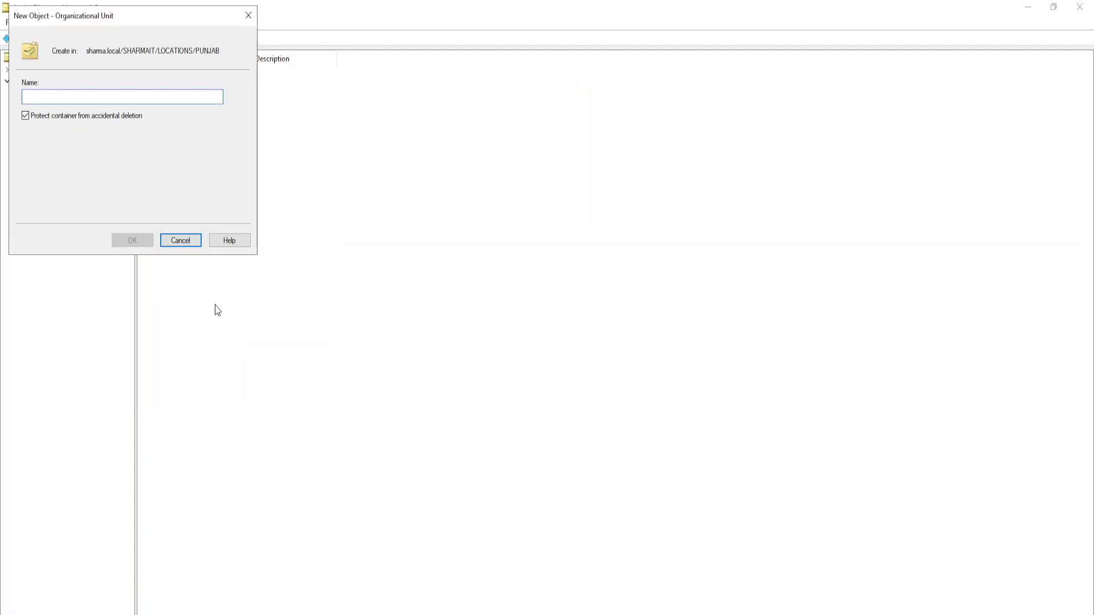
{"action": "type", "text": "Department"}
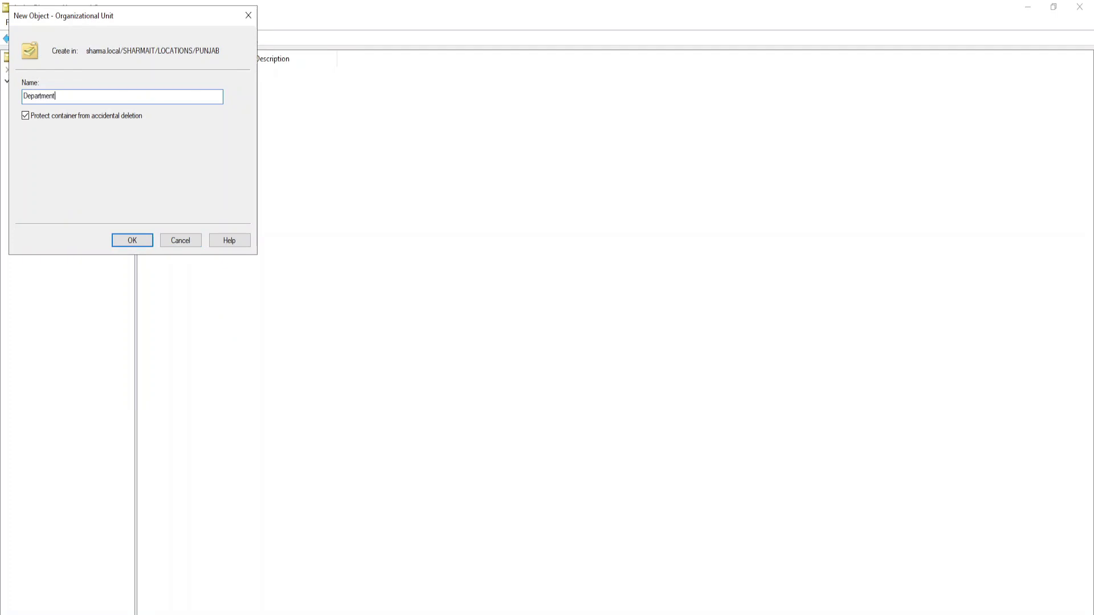
{"action": "left_click", "coordinate": [132, 240]}
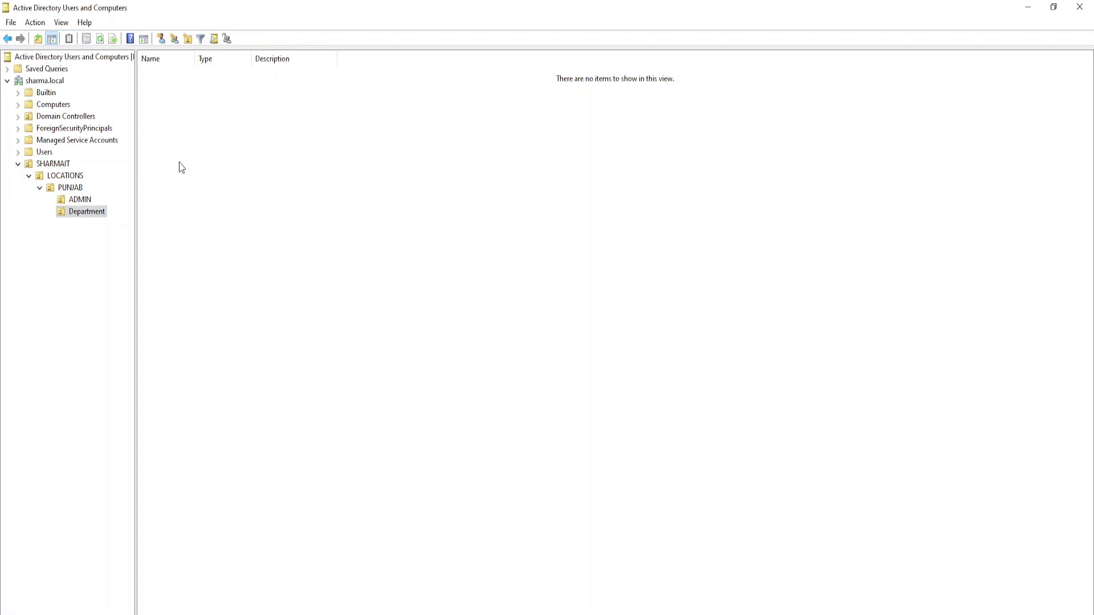
- Create HR and Training organizational units inside Department
{"action": "right_click", "coordinate": [87, 213]}
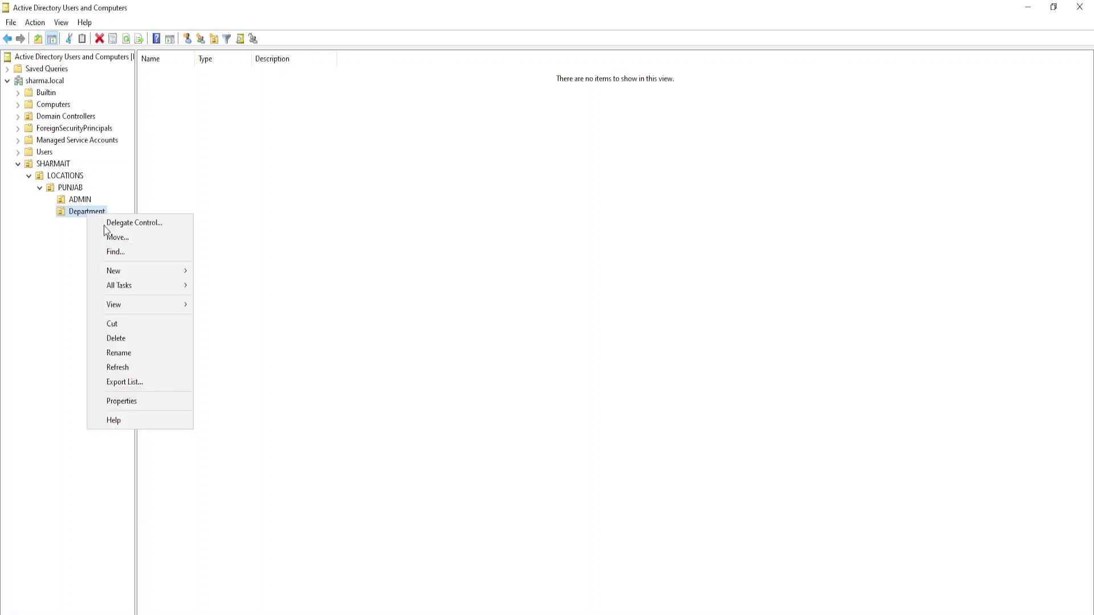
{"action": "mouse_move", "coordinate": [115, 269]}
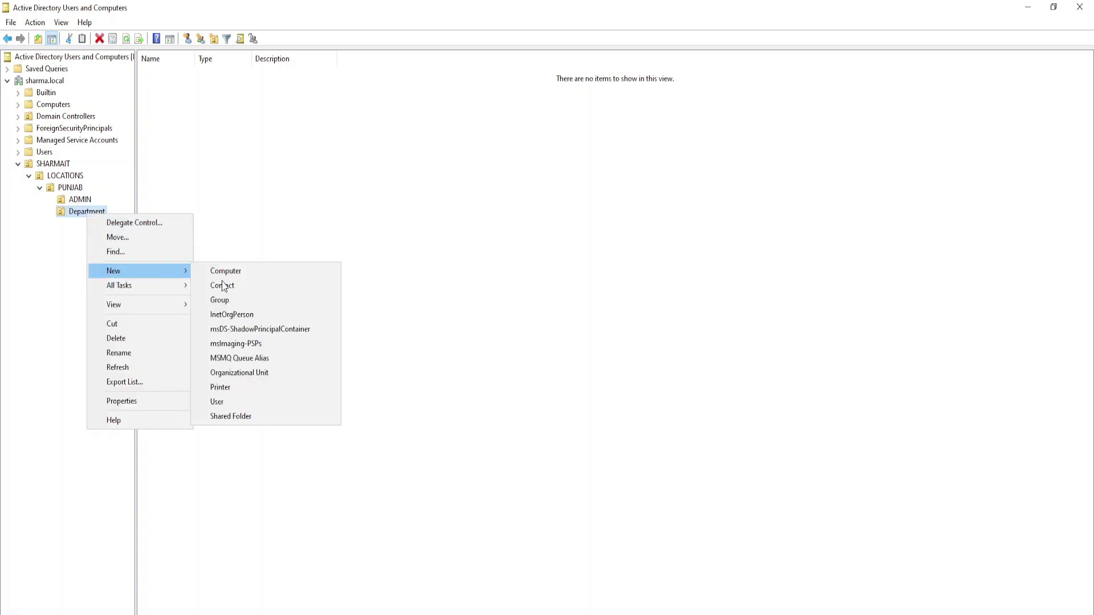
{"action": "left_click", "coordinate": [228, 374]}
{"action": "type", "text": "HR"}
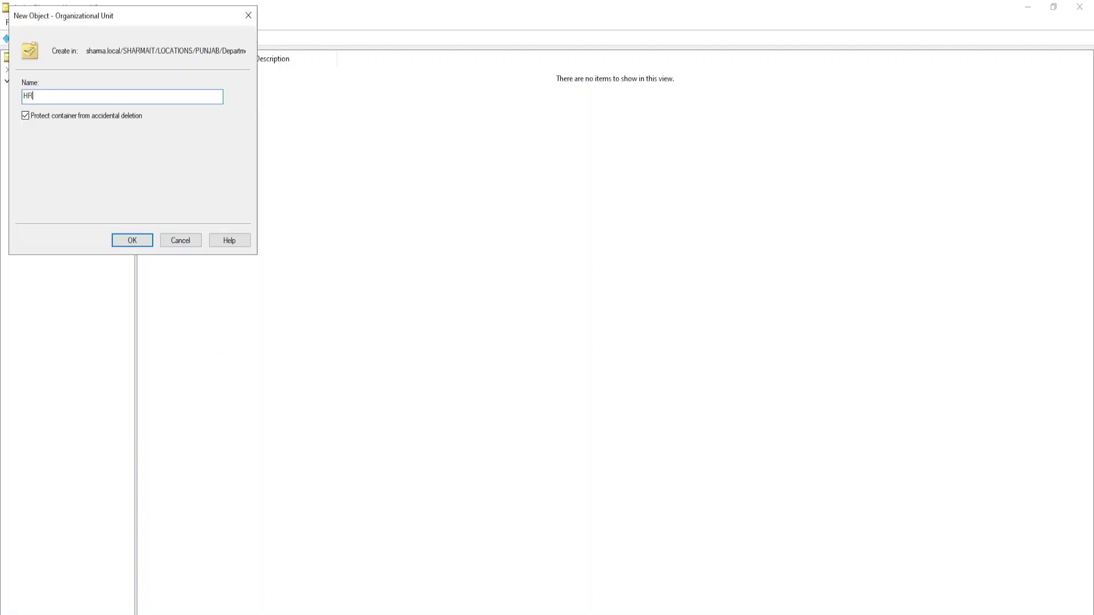
{"action": "key", "text": "Return"}
{"action": "left_click", "coordinate": [86, 212]}
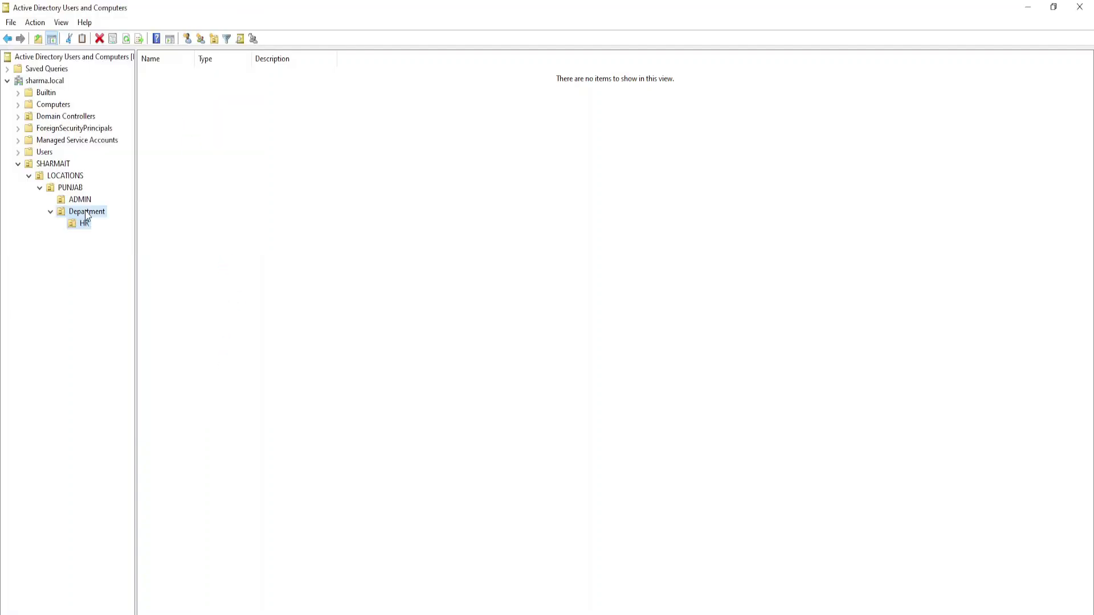
{"action": "right_click", "coordinate": [85, 211]}
{"action": "mouse_move", "coordinate": [119, 266]}
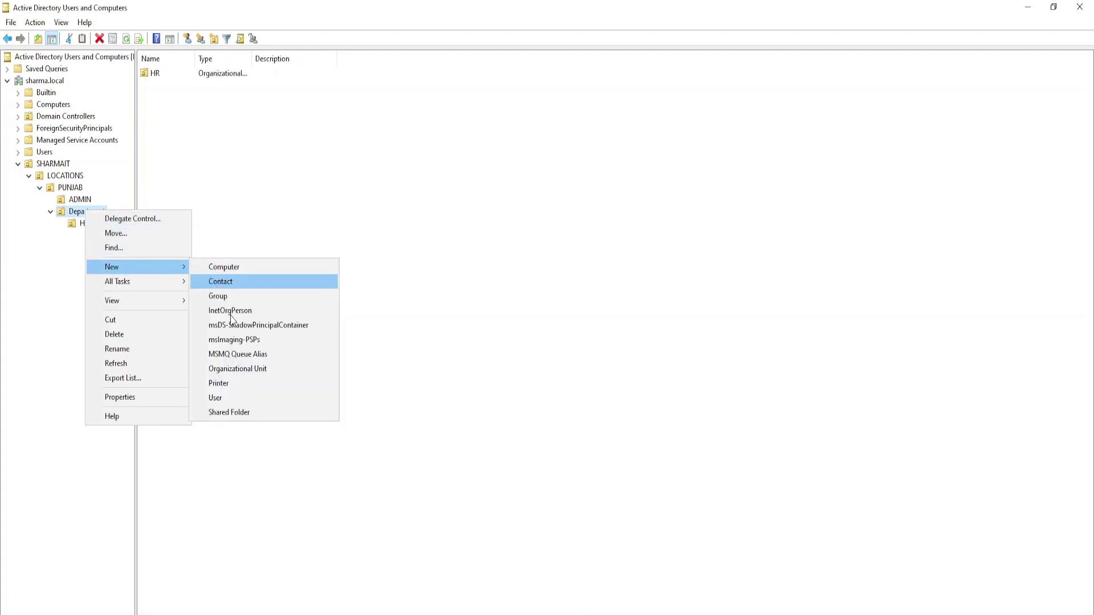
{"action": "left_click", "coordinate": [234, 369]}
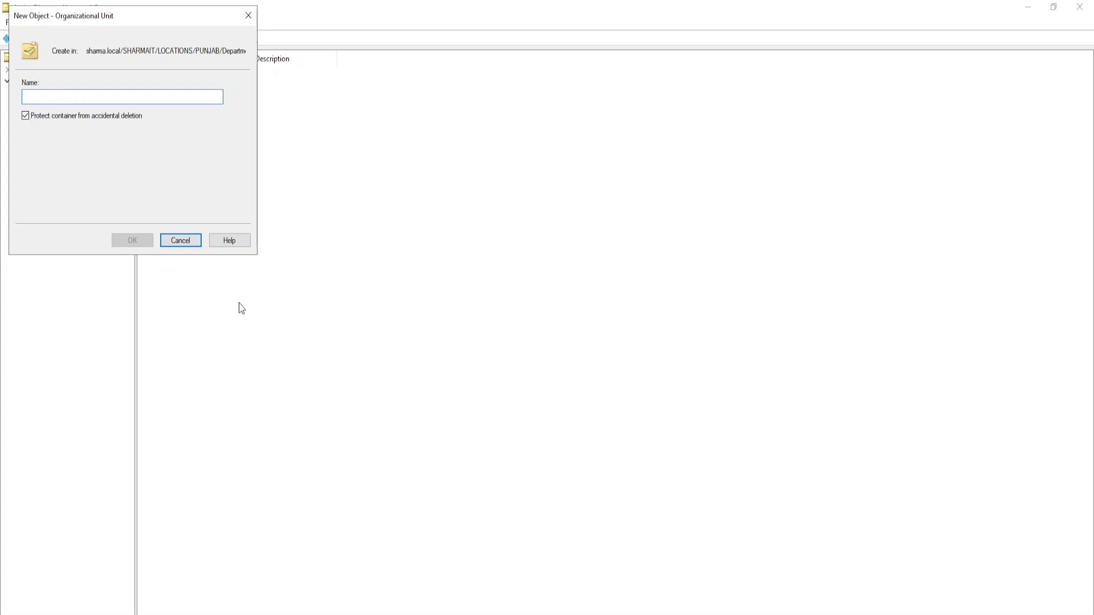
{"action": "type", "text": "Training"}
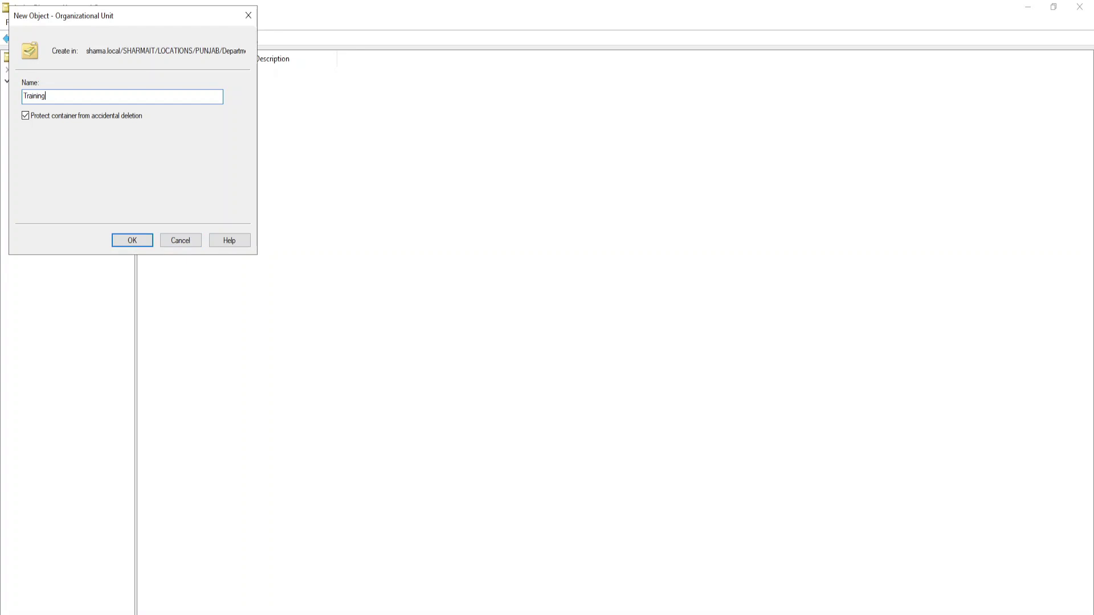
{"action": "key", "text": "Return"}
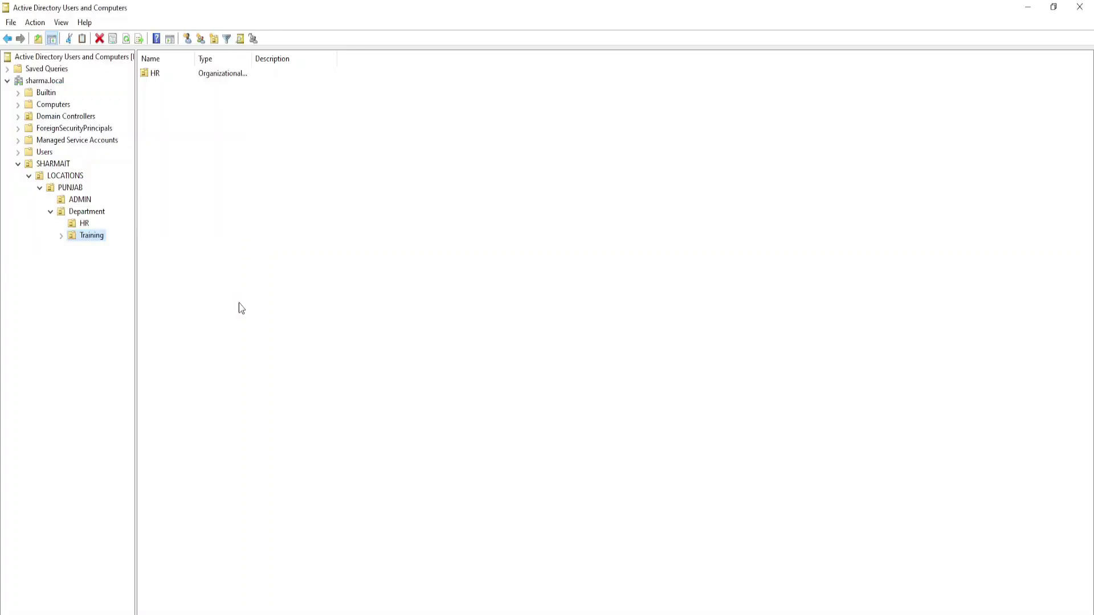
- Add a third OU, Production, inside Department
{"action": "right_click", "coordinate": [86, 214]}
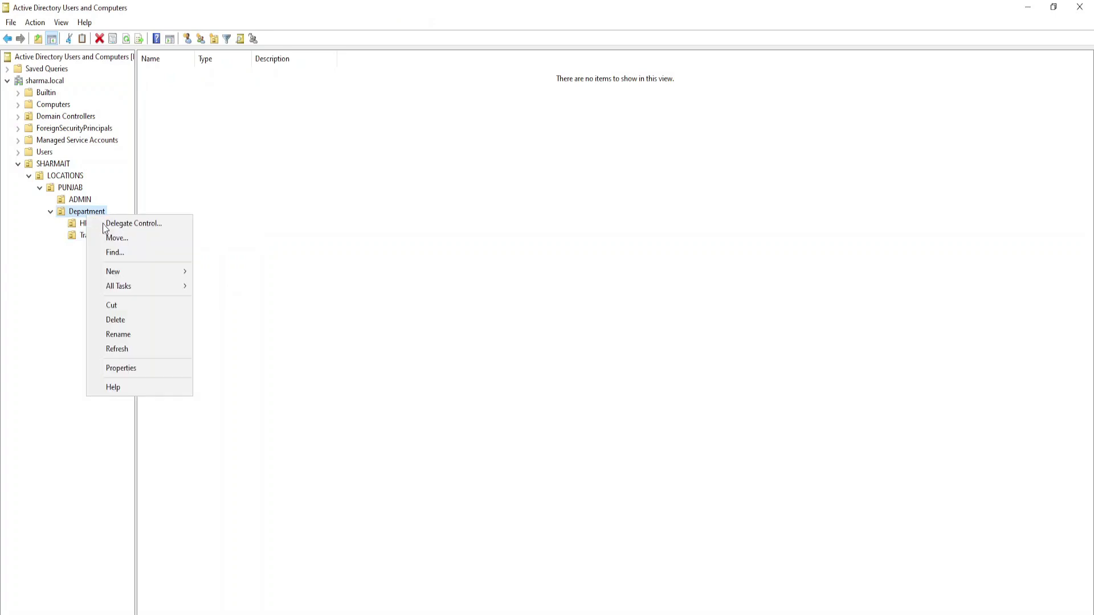
{"action": "mouse_move", "coordinate": [117, 275]}
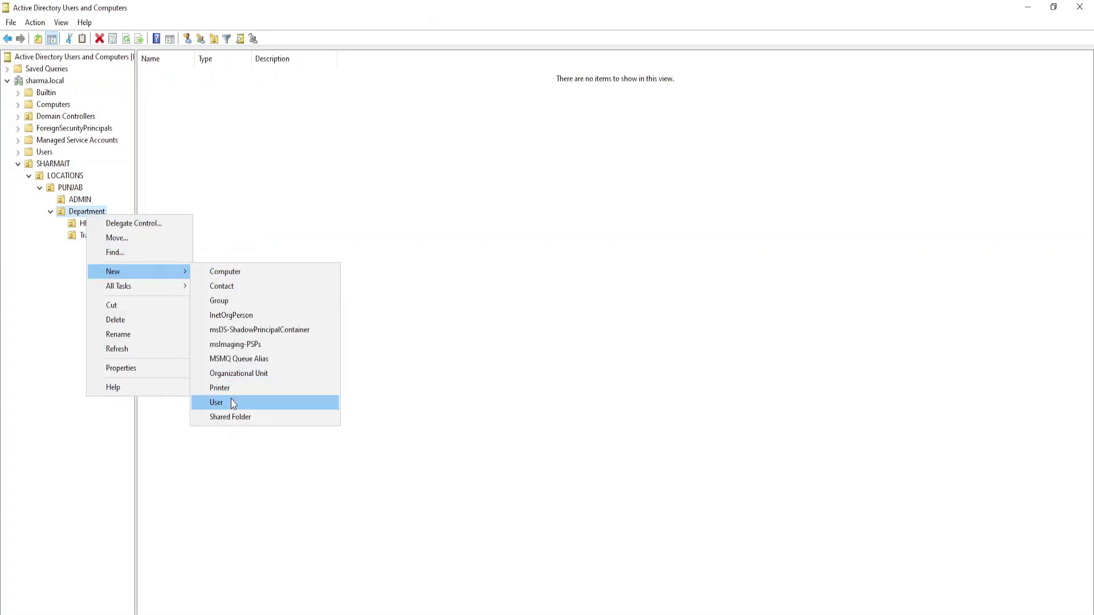
{"action": "left_click", "coordinate": [233, 373]}
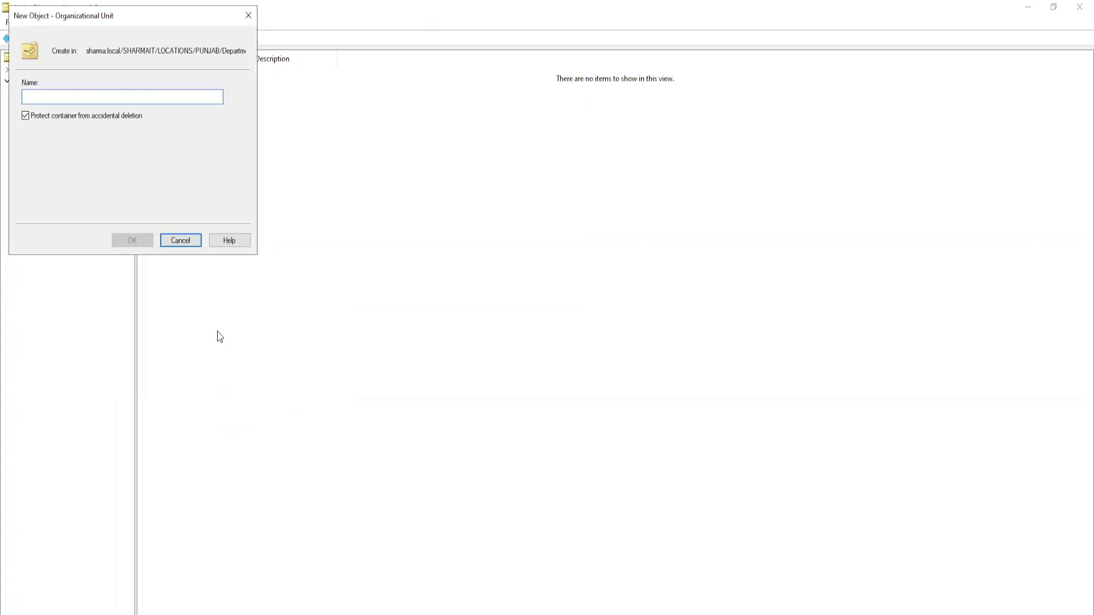
{"action": "type", "text": "Produ"}
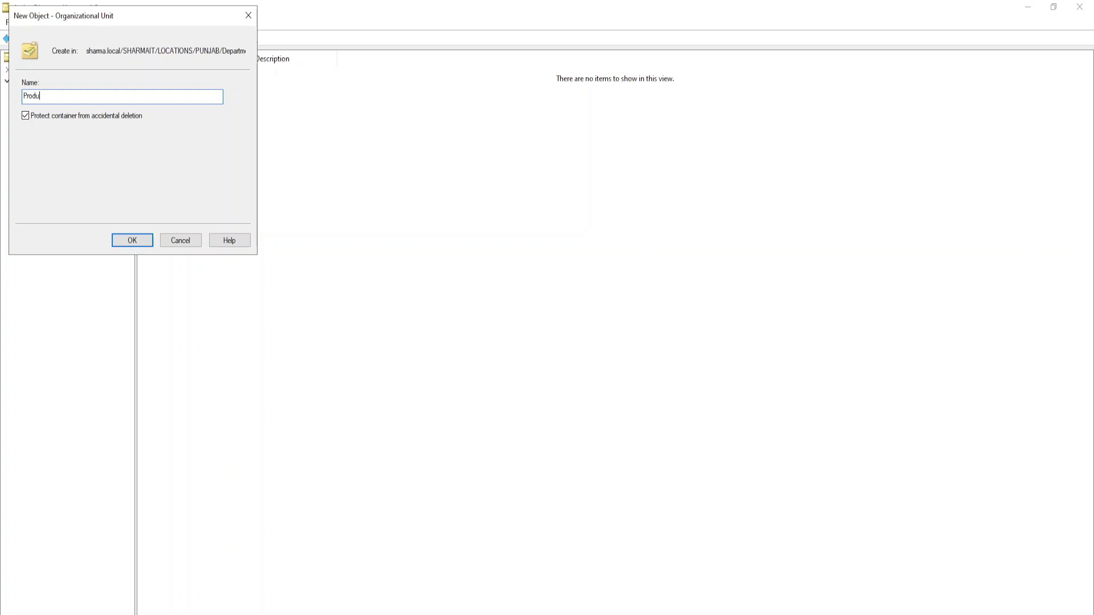
{"action": "type", "text": "ction"}
{"action": "key", "text": "Return"}
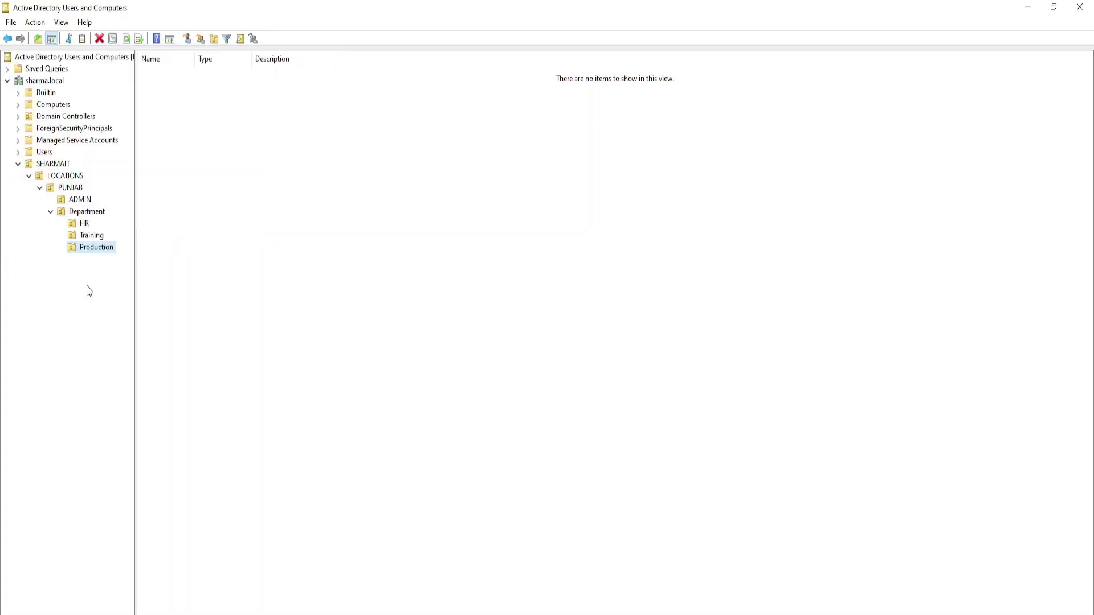
- Review HR, Training and Production in the tree, then select ADMIN and PUNJAB
{"action": "left_click", "coordinate": [84, 224]}
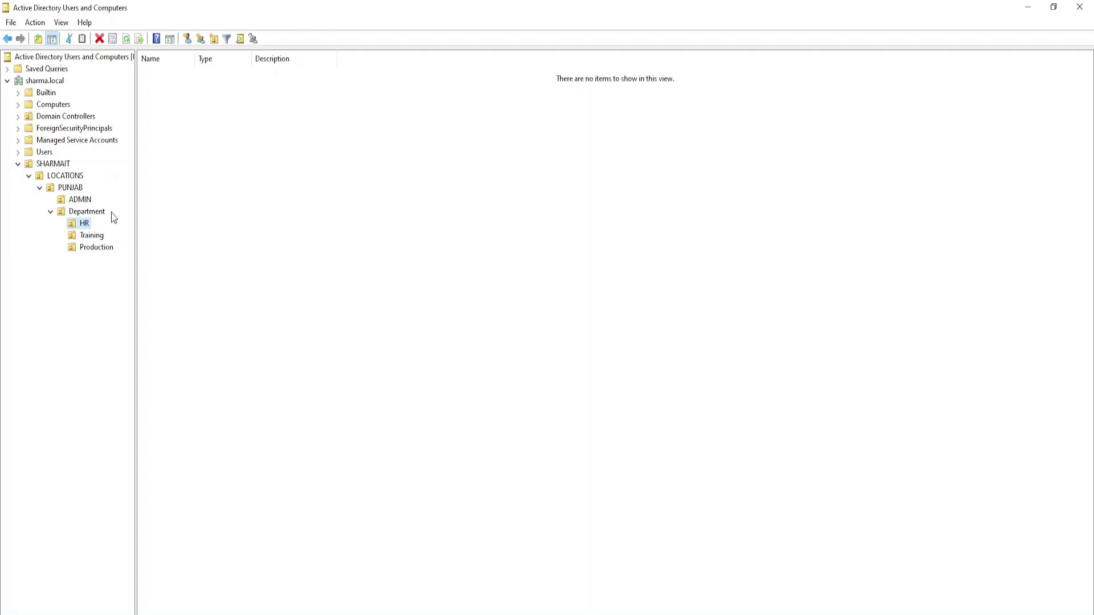
{"action": "left_click", "coordinate": [262, 142]}
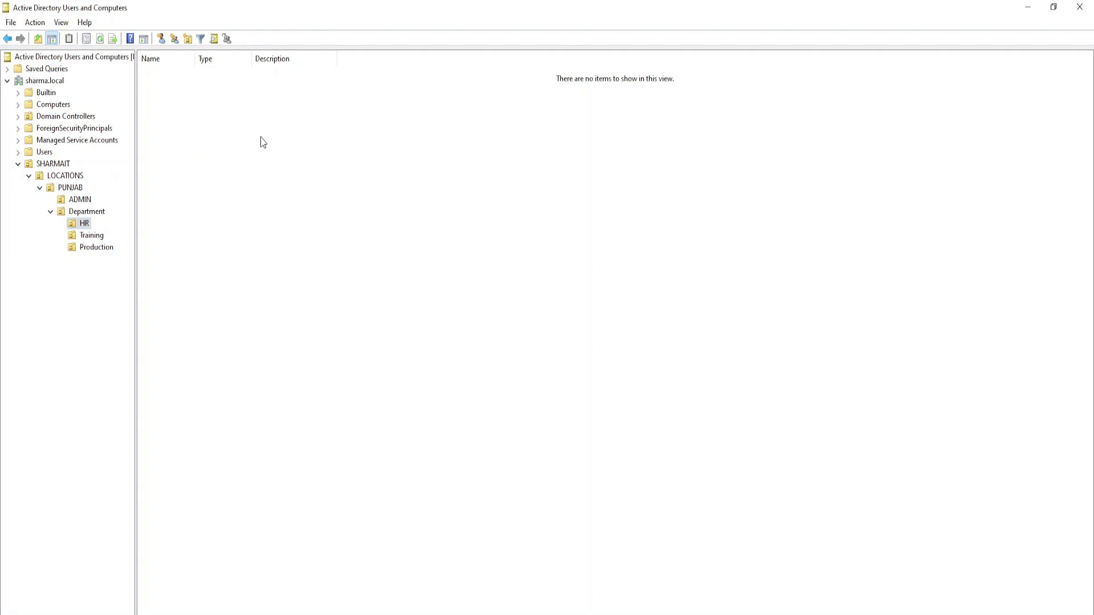
{"action": "left_click", "coordinate": [92, 235]}
{"action": "left_click_drag", "start_coordinate": [199, 105], "coordinate": [315, 177]}
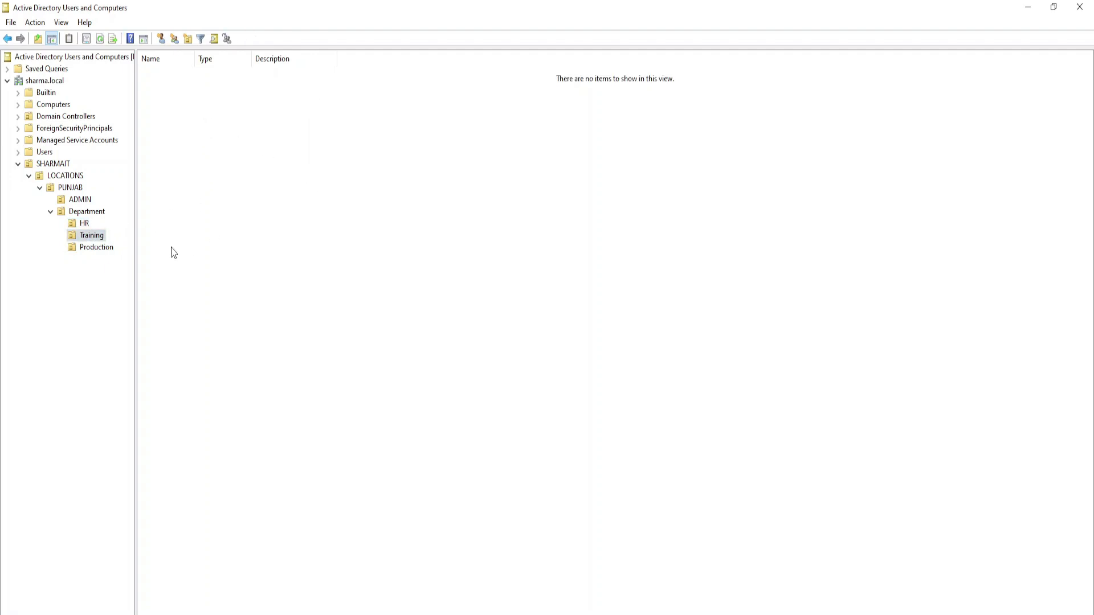
{"action": "left_click", "coordinate": [97, 249]}
{"action": "left_click_drag", "start_coordinate": [196, 94], "coordinate": [344, 203]}
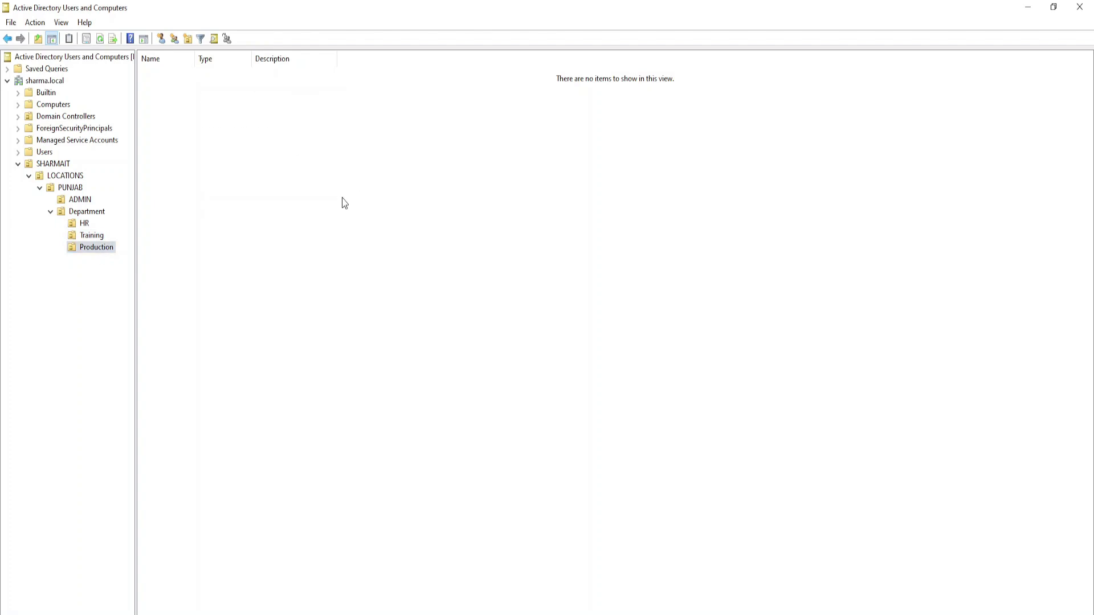
{"action": "left_click", "coordinate": [50, 212]}
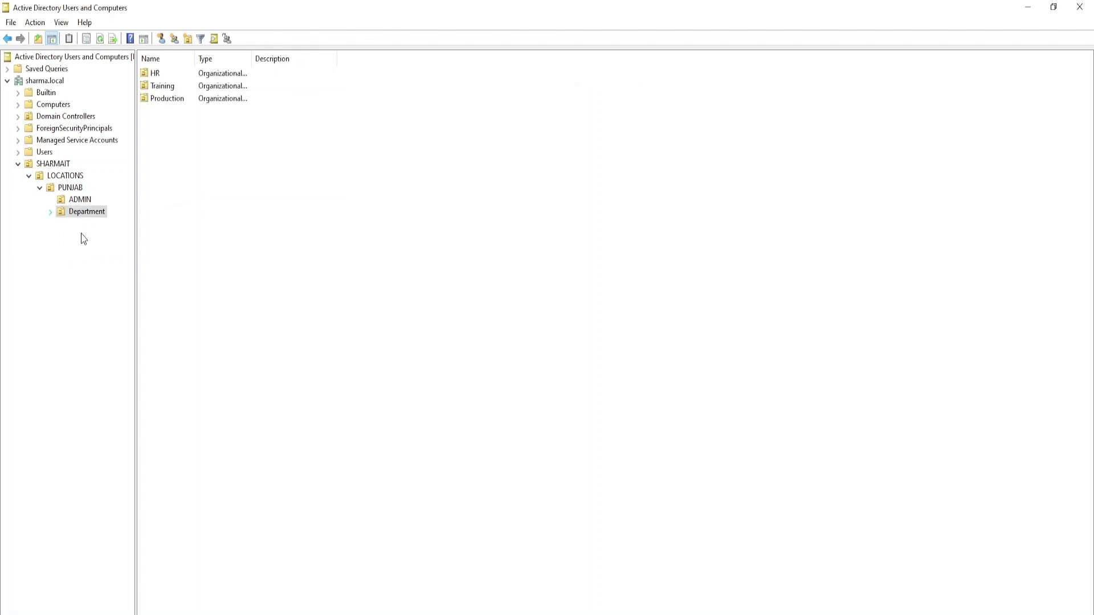
{"action": "left_click", "coordinate": [75, 200]}
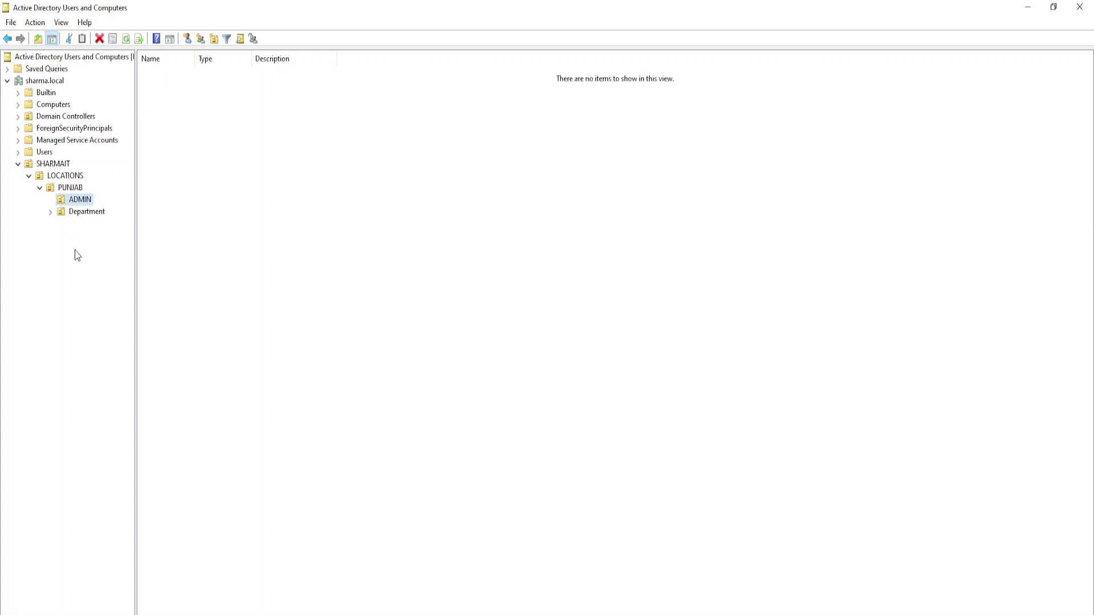
{"action": "left_click", "coordinate": [64, 191]}
- Create a WORKSTATION OU directly under PUNJAB, next to ADMIN and Department
{"action": "right_click", "coordinate": [65, 192]}
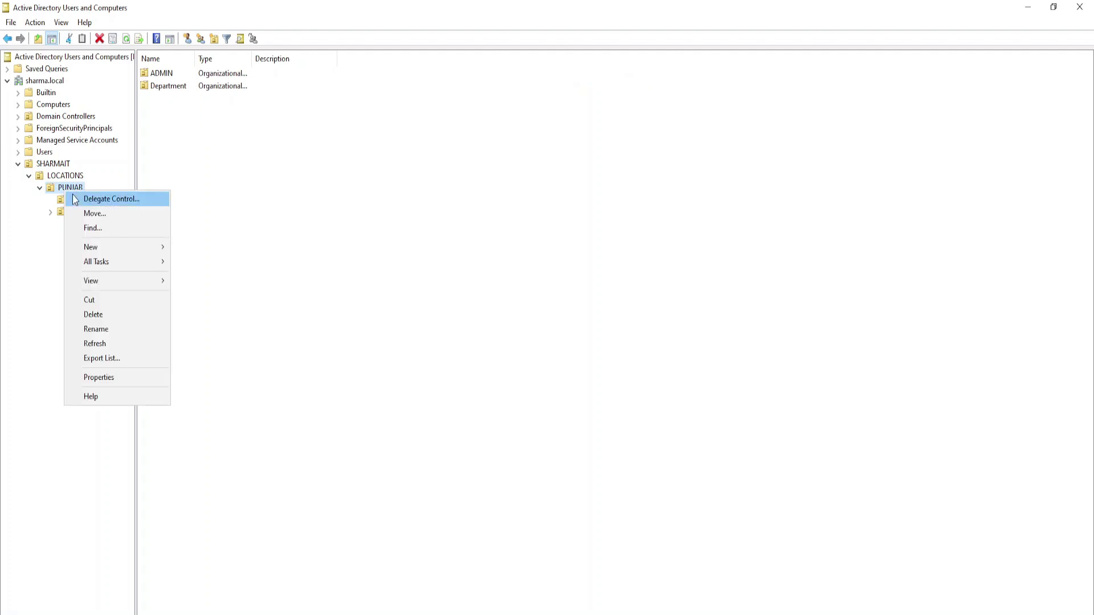
{"action": "mouse_move", "coordinate": [92, 247]}
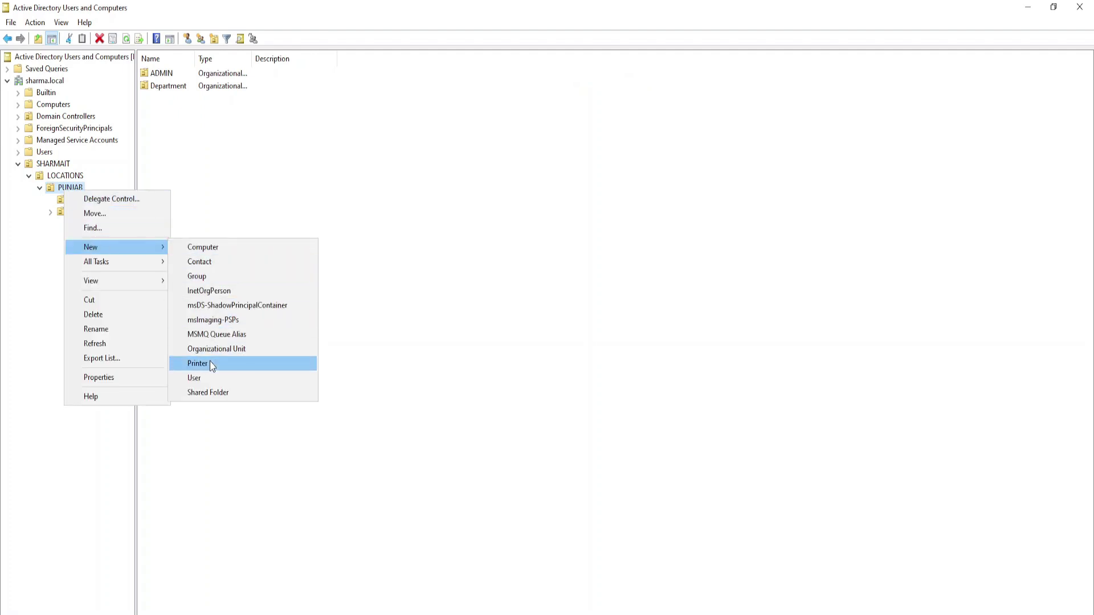
{"action": "left_click", "coordinate": [216, 349]}
{"action": "type", "text": "W"}
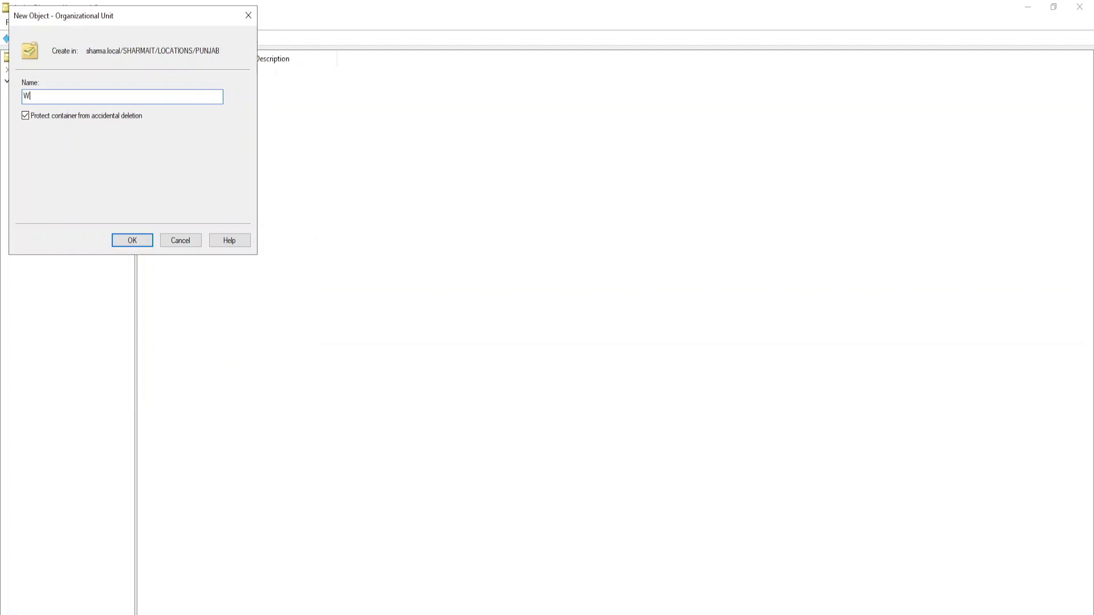
{"action": "type", "text": "ORKSTATION"}
{"action": "key", "text": "Return"}
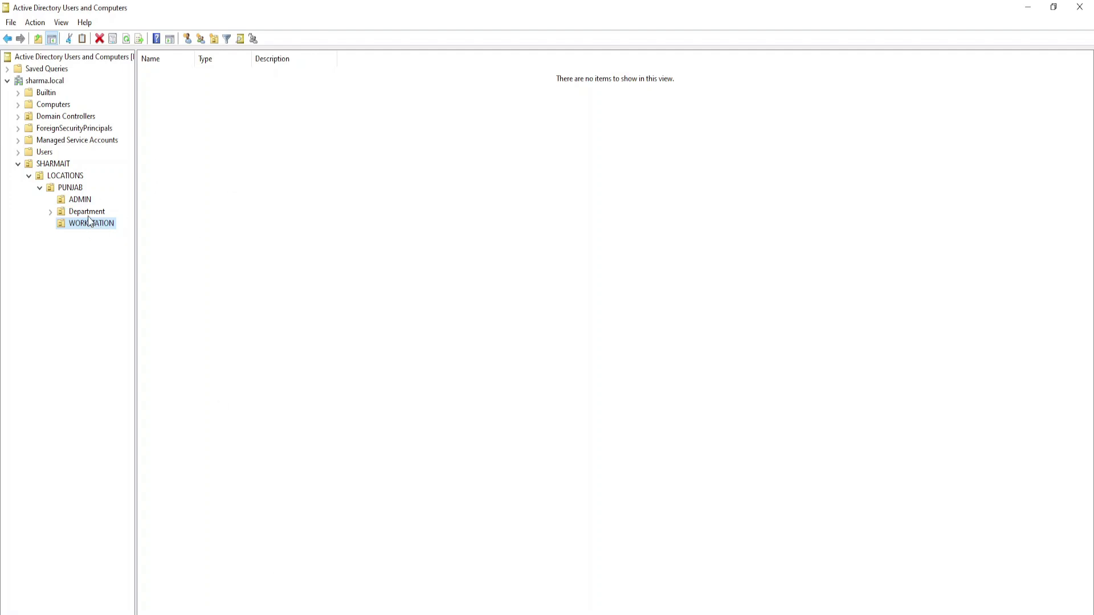
{"action": "left_click_drag", "start_coordinate": [171, 77], "coordinate": [488, 289]}
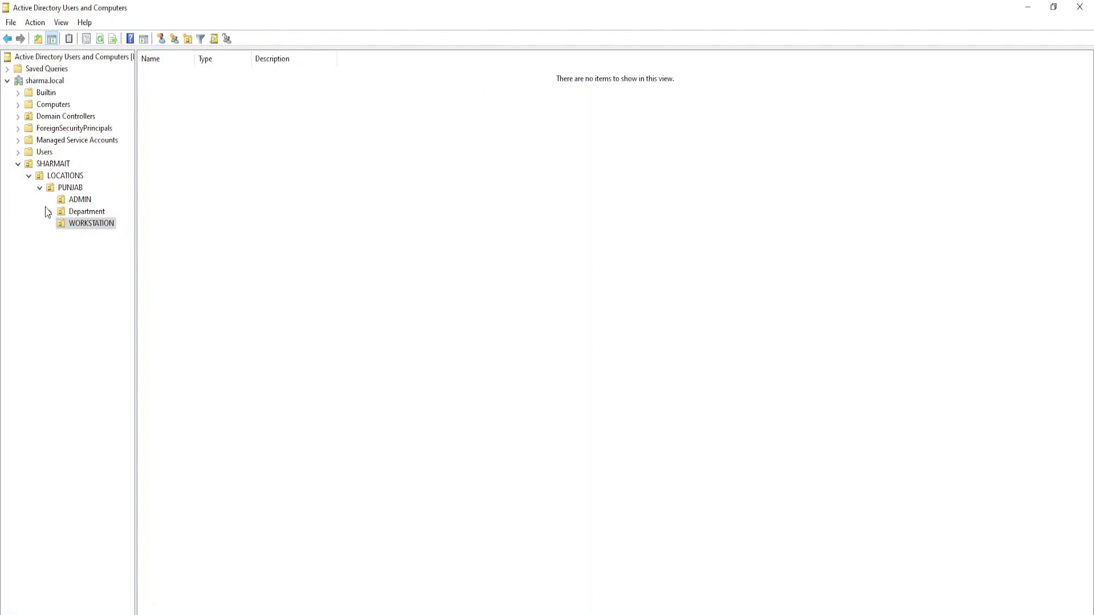
- Browse Computers, then expand PUNJAB and Department to review all the child OUs
{"action": "left_click", "coordinate": [40, 188]}
{"action": "left_click", "coordinate": [43, 105]}
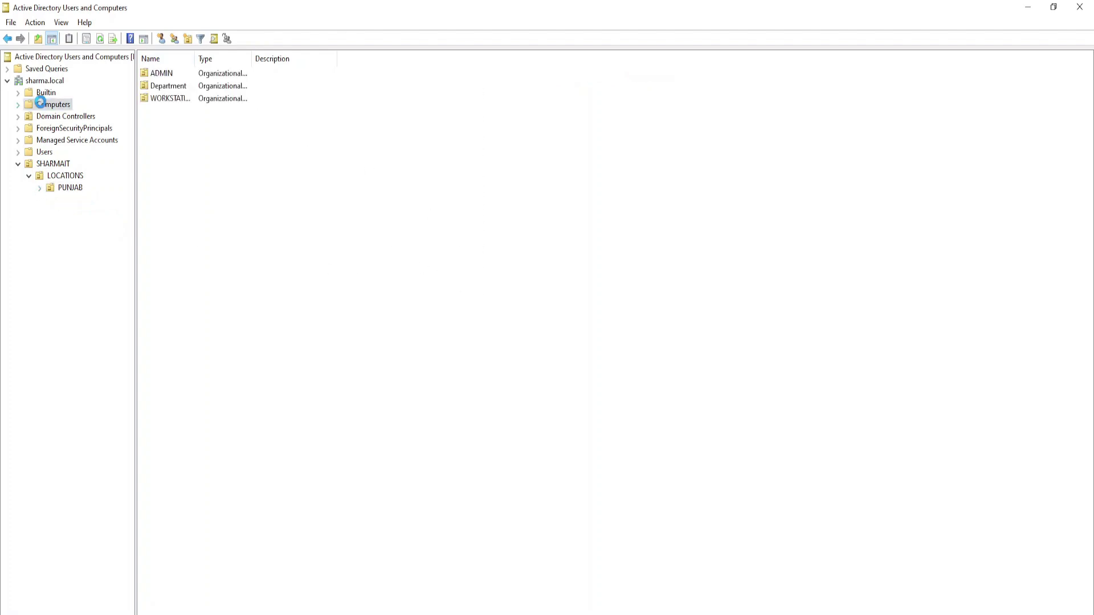
{"action": "left_click_drag", "start_coordinate": [229, 287], "coordinate": [232, 122]}
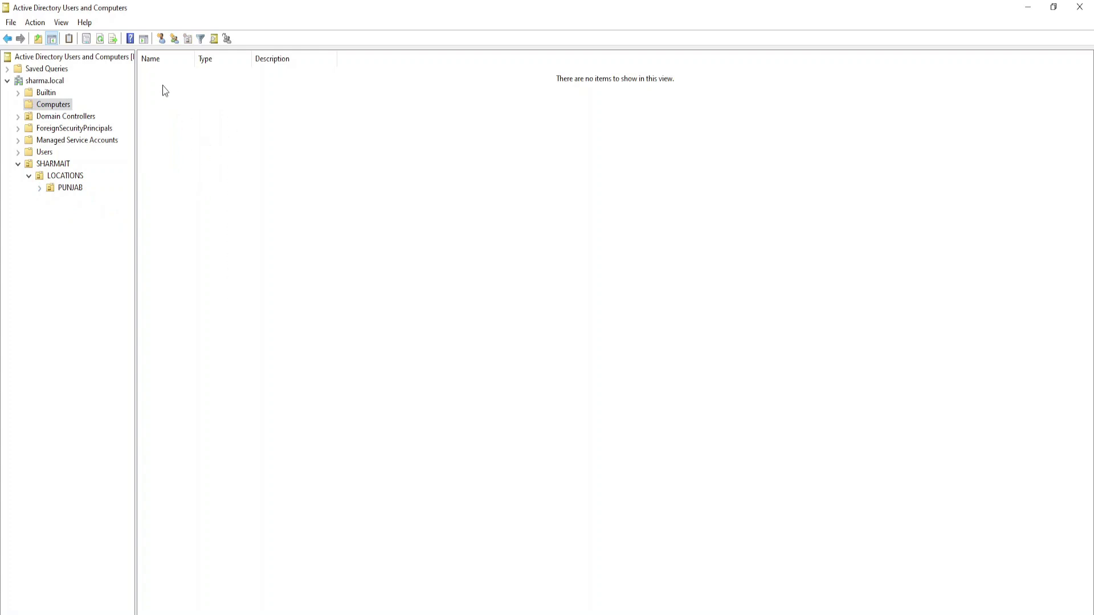
{"action": "mouse_move", "coordinate": [162, 80]}
{"action": "left_mouse_down"}
{"action": "mouse_move", "coordinate": [555, 364]}
{"action": "mouse_move", "coordinate": [564, 465]}
{"action": "left_mouse_up"}
{"action": "left_click_drag", "start_coordinate": [248, 93], "coordinate": [472, 340]}
{"action": "left_click", "coordinate": [39, 190]}
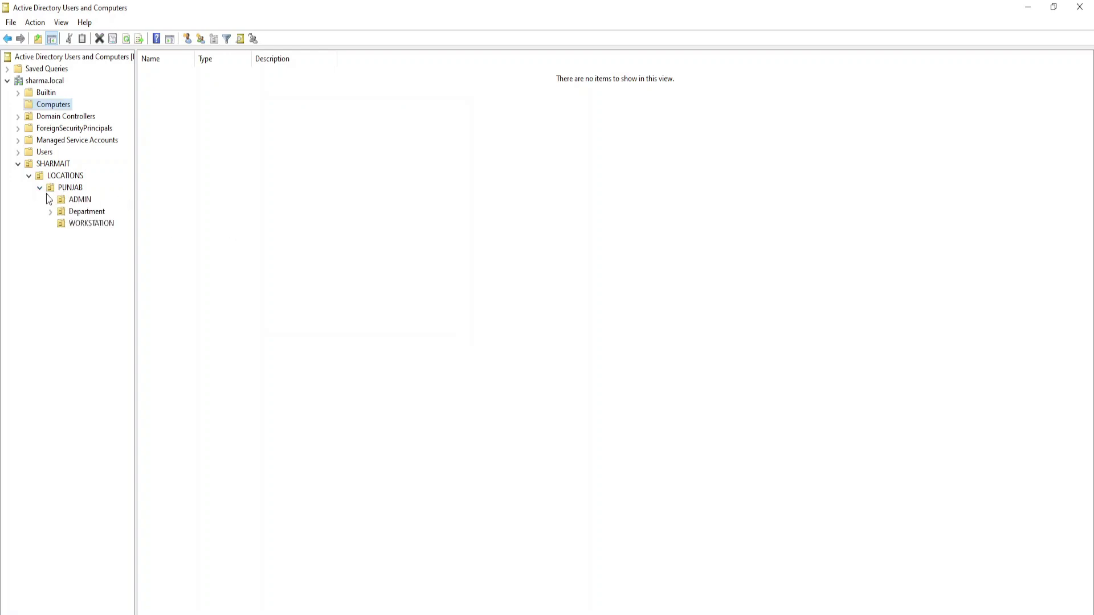
{"action": "left_click", "coordinate": [50, 212]}
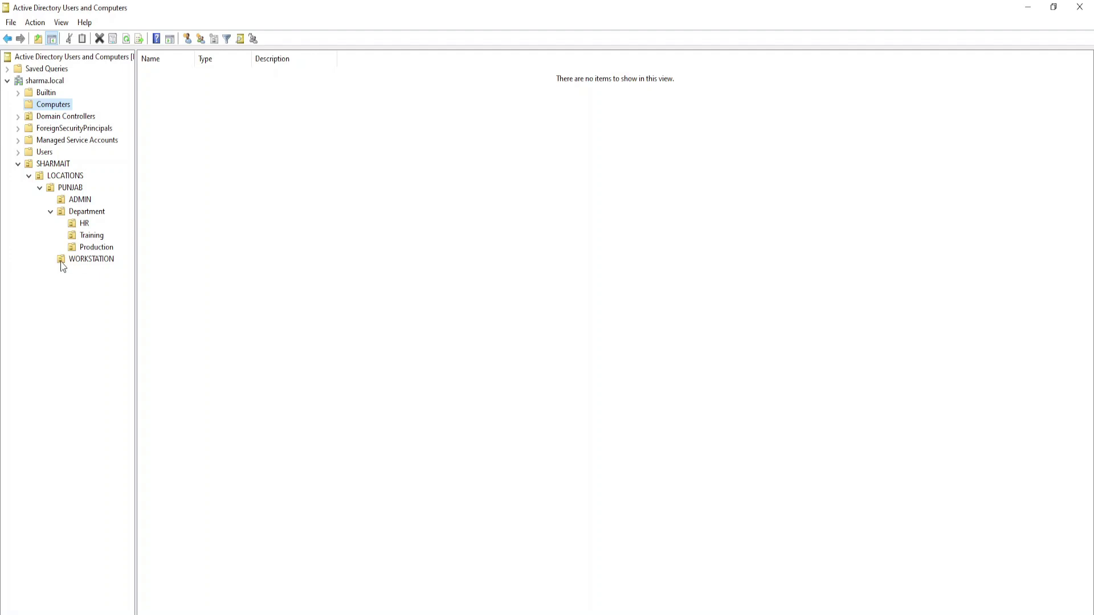
{"action": "left_click", "coordinate": [72, 260]}
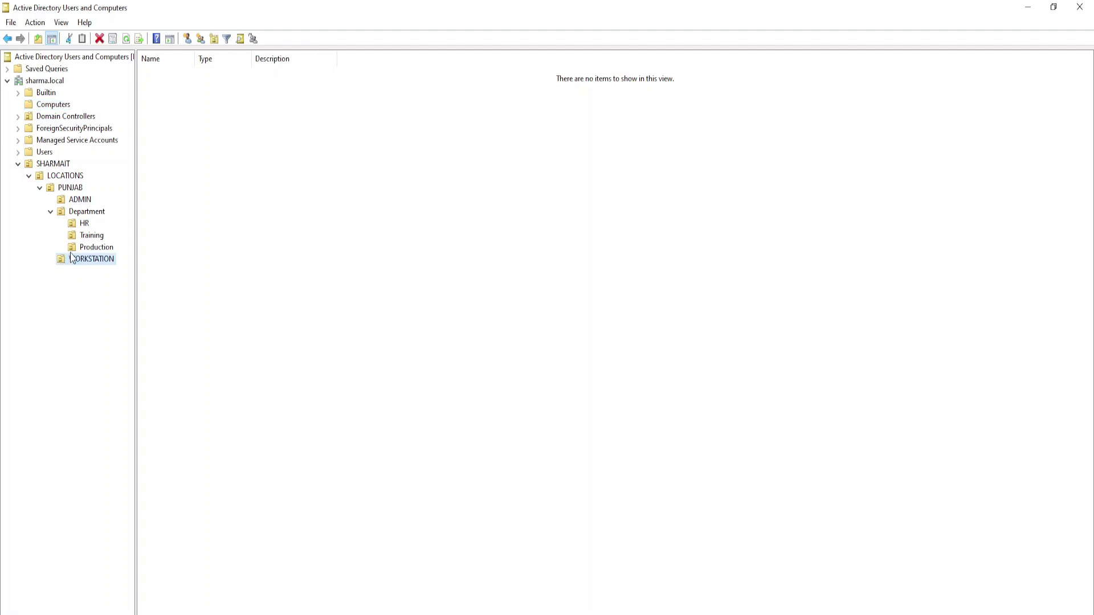
{"action": "left_click", "coordinate": [71, 201]}
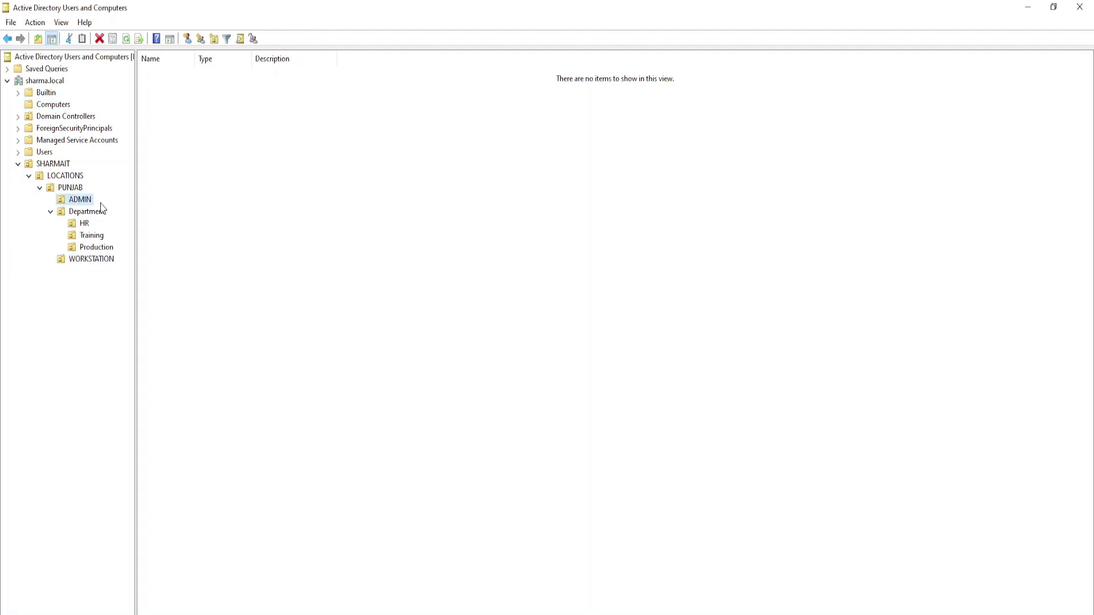
{"action": "left_click", "coordinate": [51, 211]}
- Begin another OU under PUNJAB, then move down to the empty ADMIN OU
{"action": "right_click", "coordinate": [70, 190]}
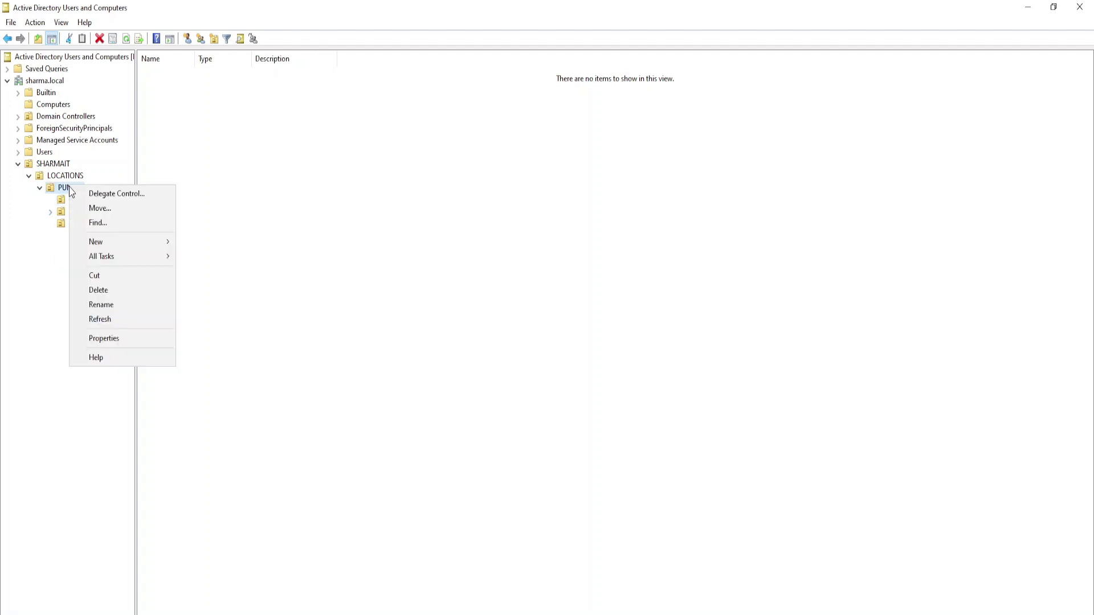
{"action": "mouse_move", "coordinate": [93, 242]}
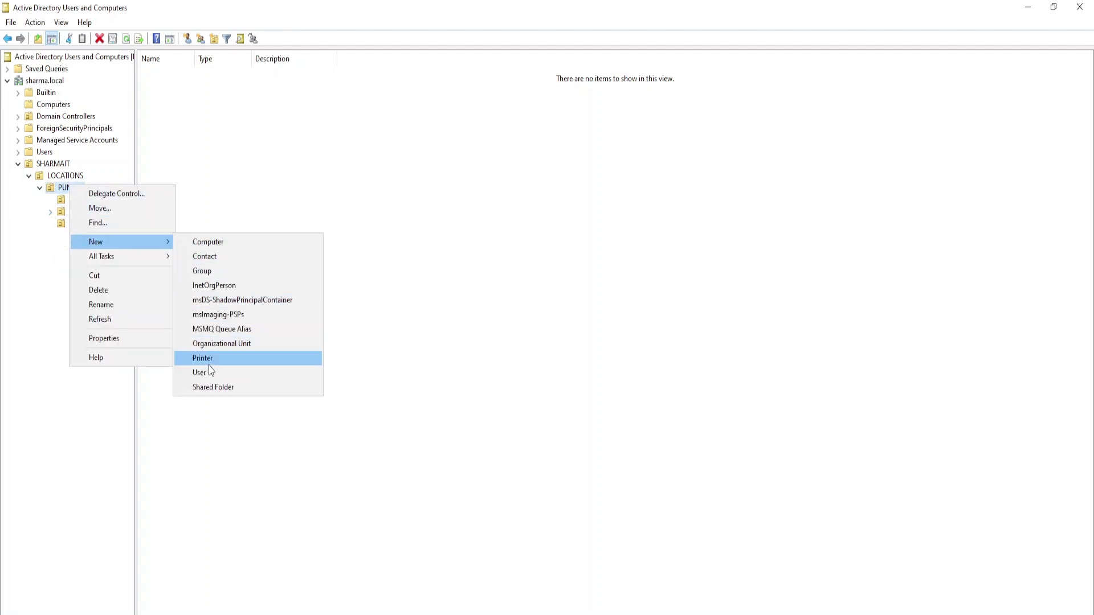
{"action": "left_click", "coordinate": [209, 344]}
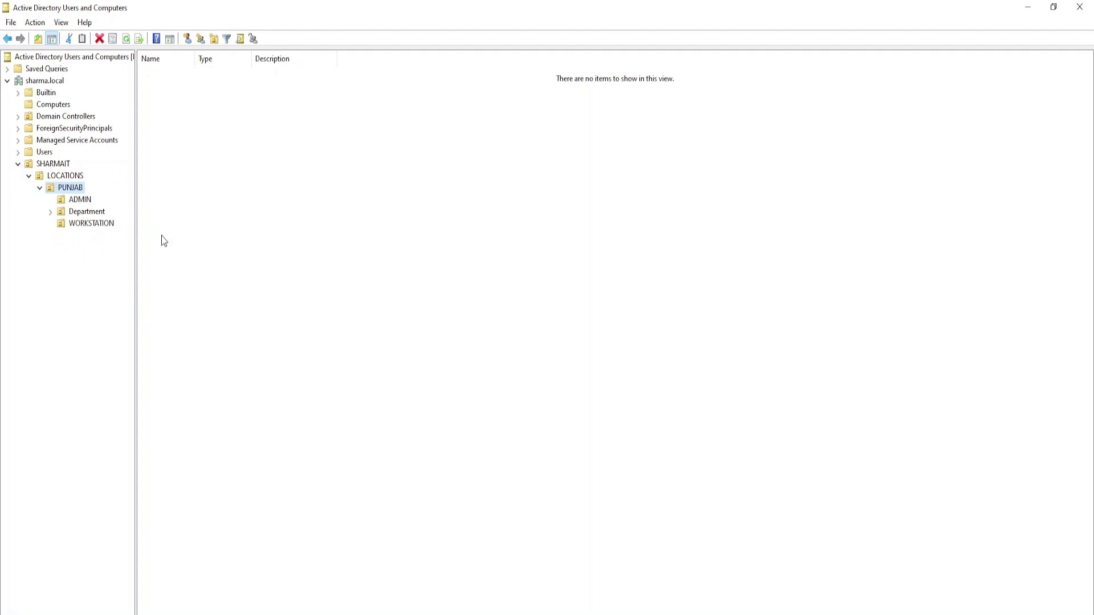
{"action": "key", "text": "Down"}
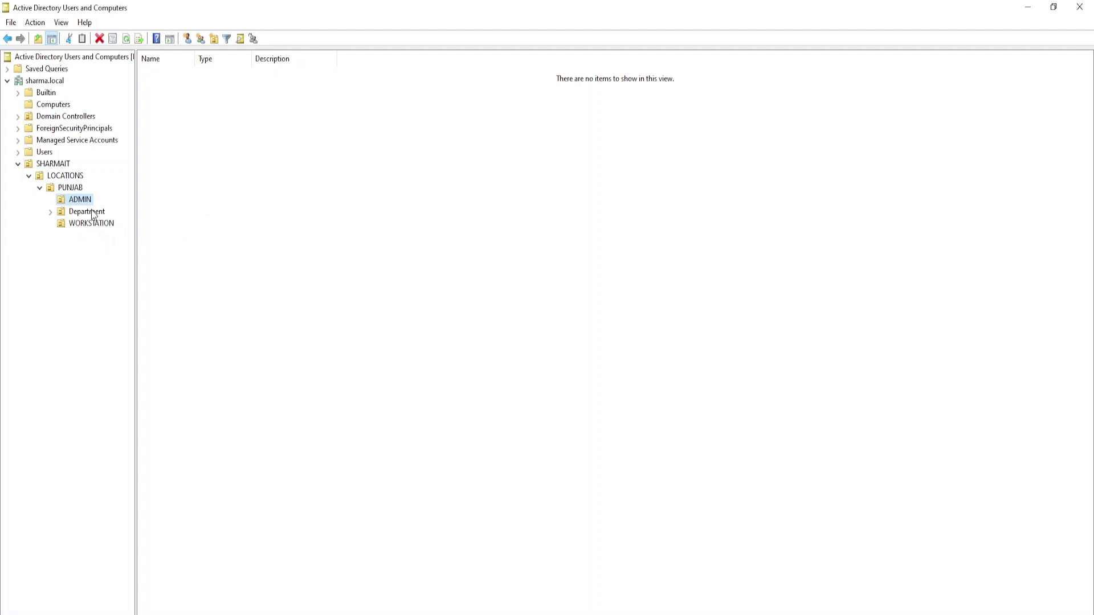
{"action": "left_click", "coordinate": [210, 459]}
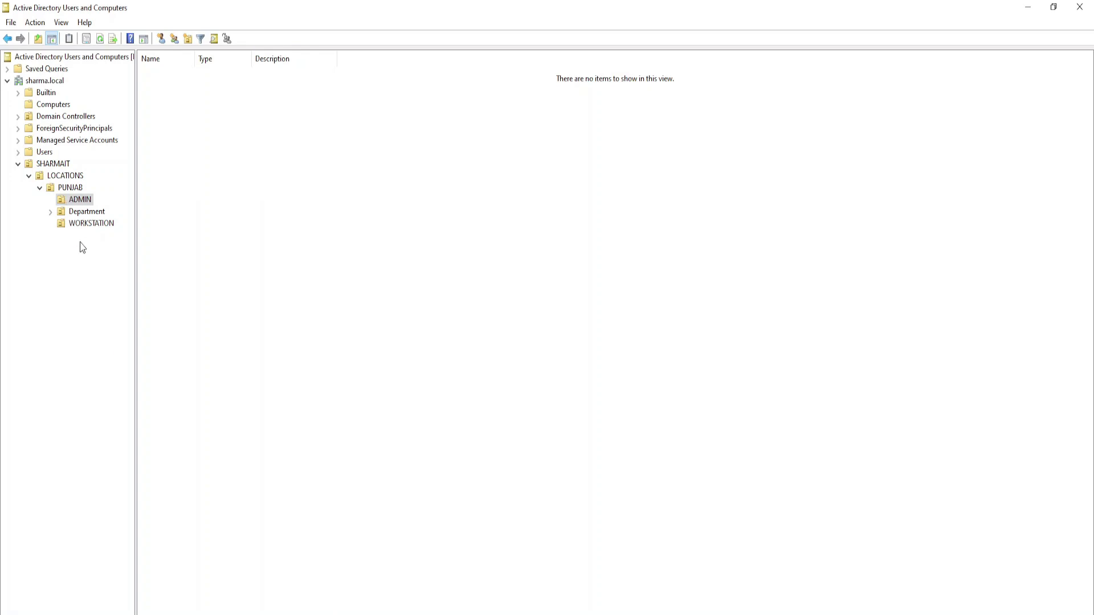
- Cancel a new group in PUNJAB and list its ADMIN, Department and WORKSTATION OUs
{"action": "right_click", "coordinate": [64, 193]}
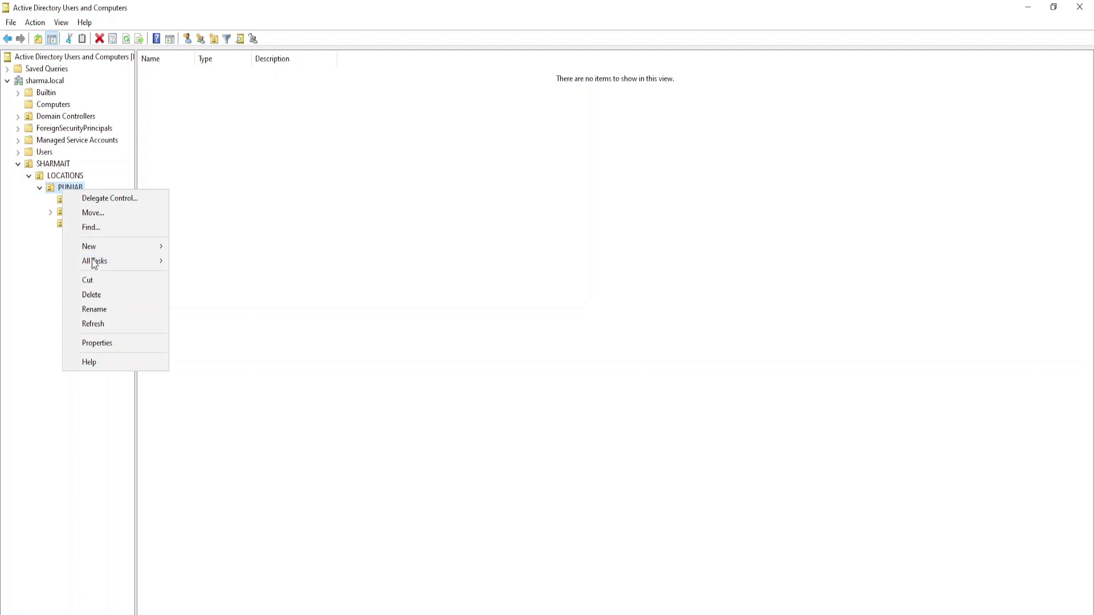
{"action": "mouse_move", "coordinate": [96, 252]}
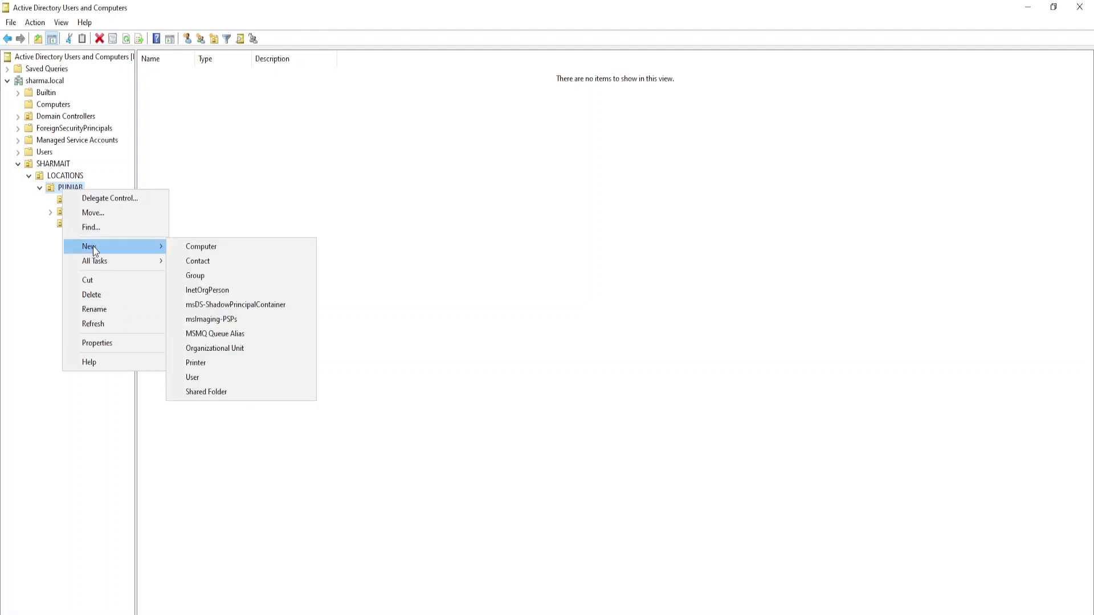
{"action": "left_click", "coordinate": [186, 277]}
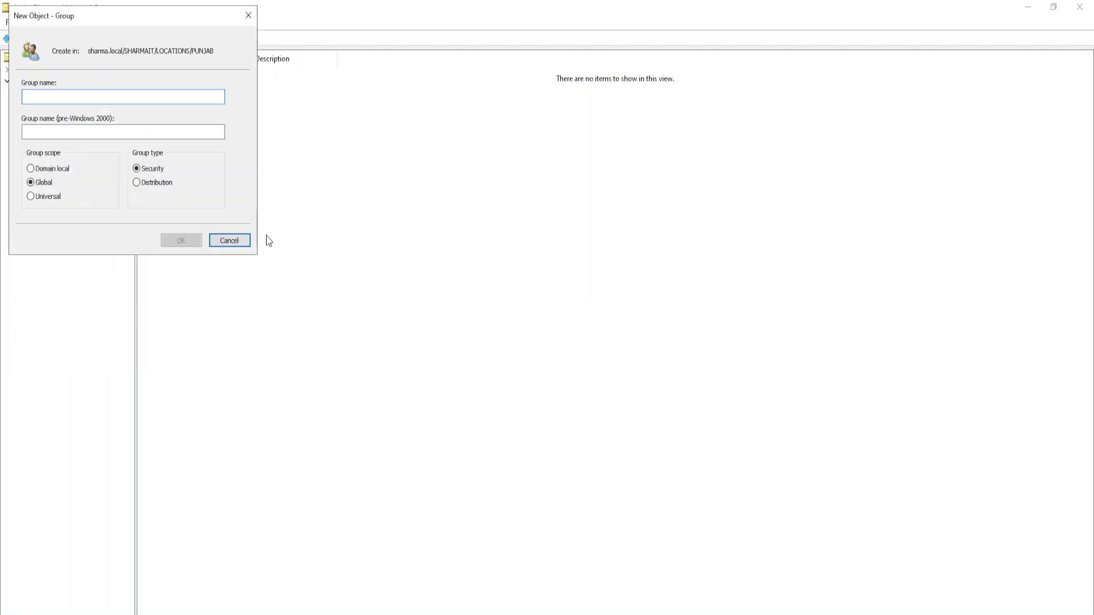
{"action": "left_click", "coordinate": [244, 240]}
{"action": "left_click", "coordinate": [73, 184]}
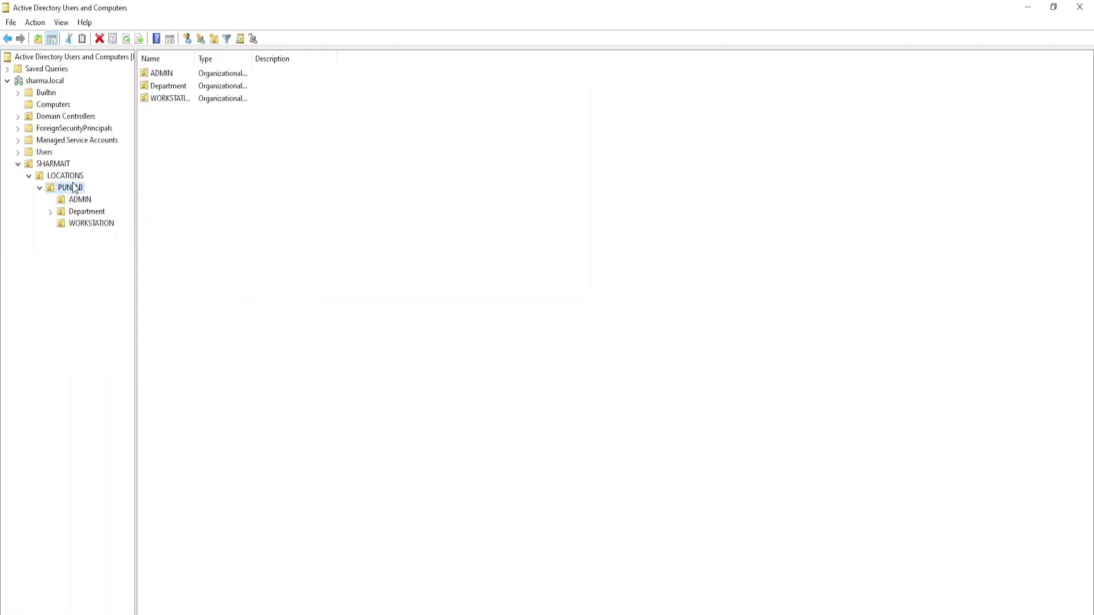
{"action": "right_click", "coordinate": [73, 183]}
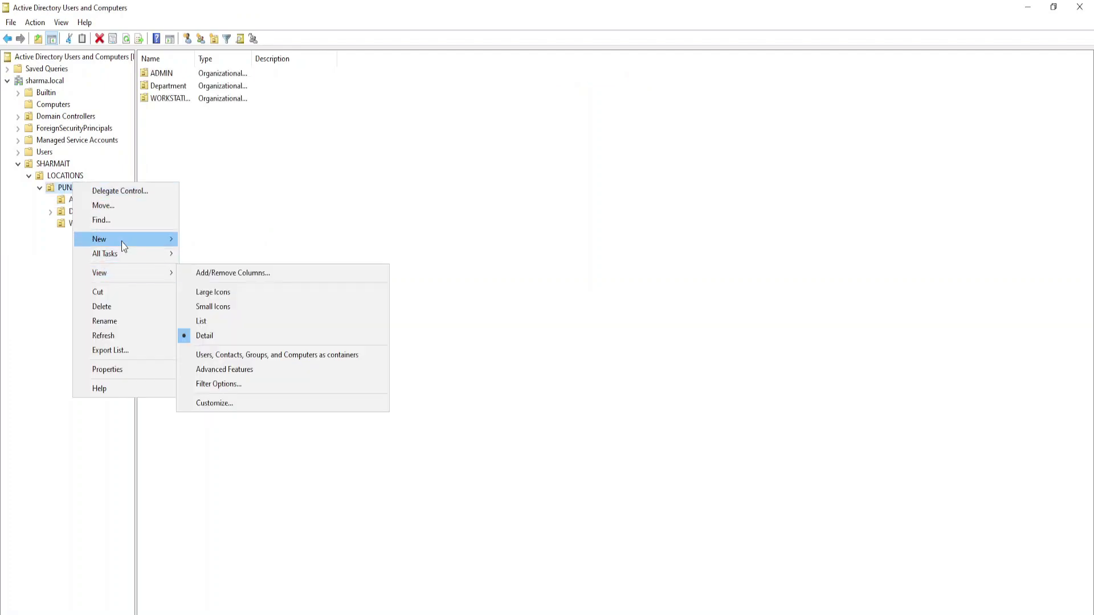
- Add a GROUPS organizational unit inside PUNJAB
{"action": "mouse_move", "coordinate": [114, 238]}
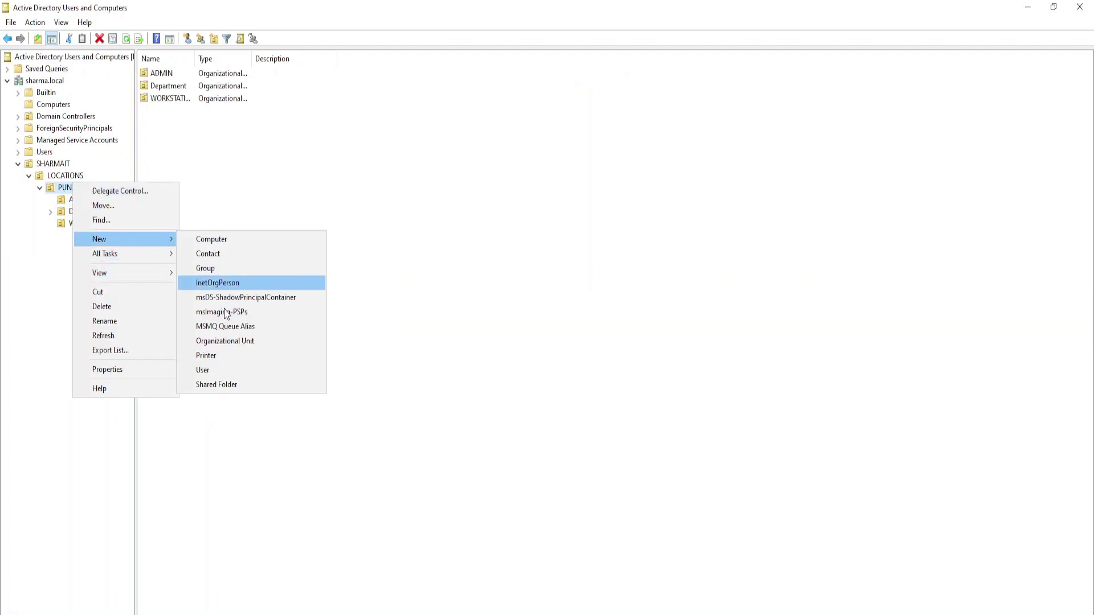
{"action": "left_click", "coordinate": [227, 342]}
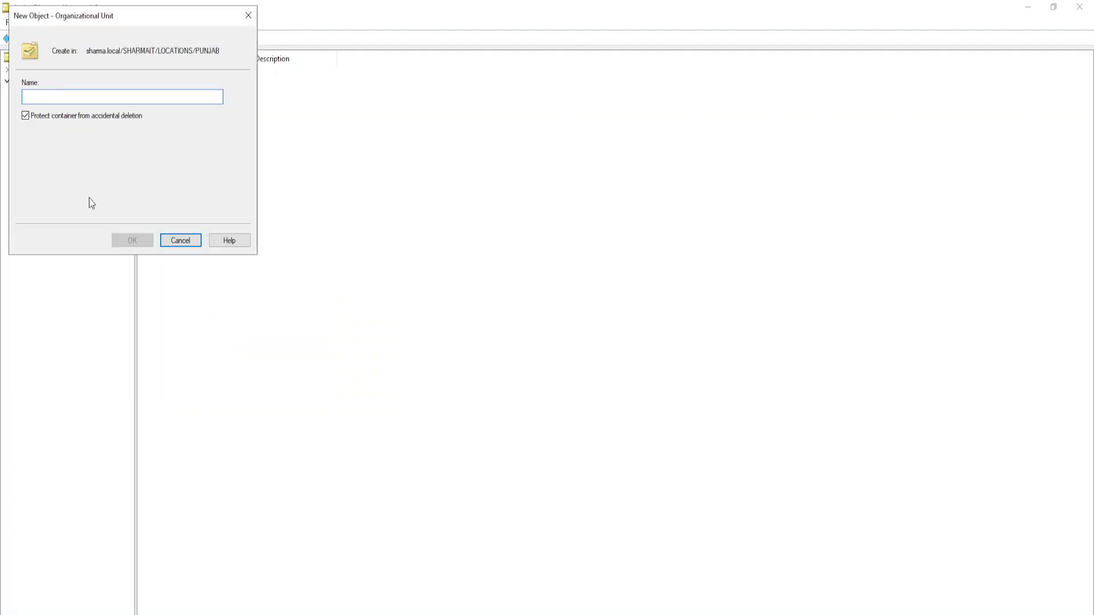
{"action": "type", "text": "GROUPS"}
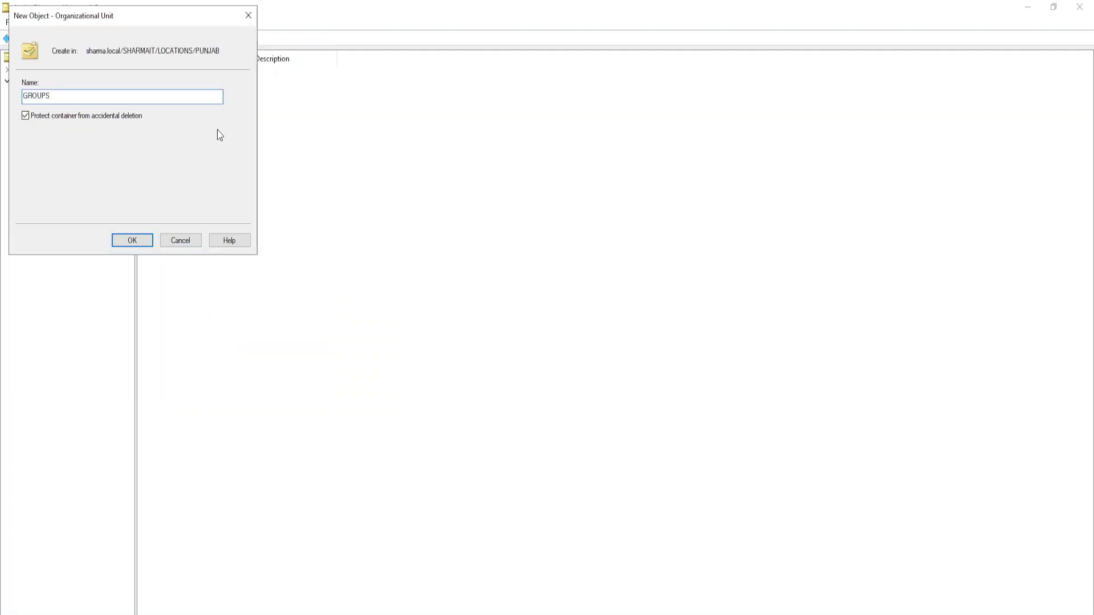
{"action": "left_click", "coordinate": [133, 240]}
{"action": "left_click", "coordinate": [70, 235]}
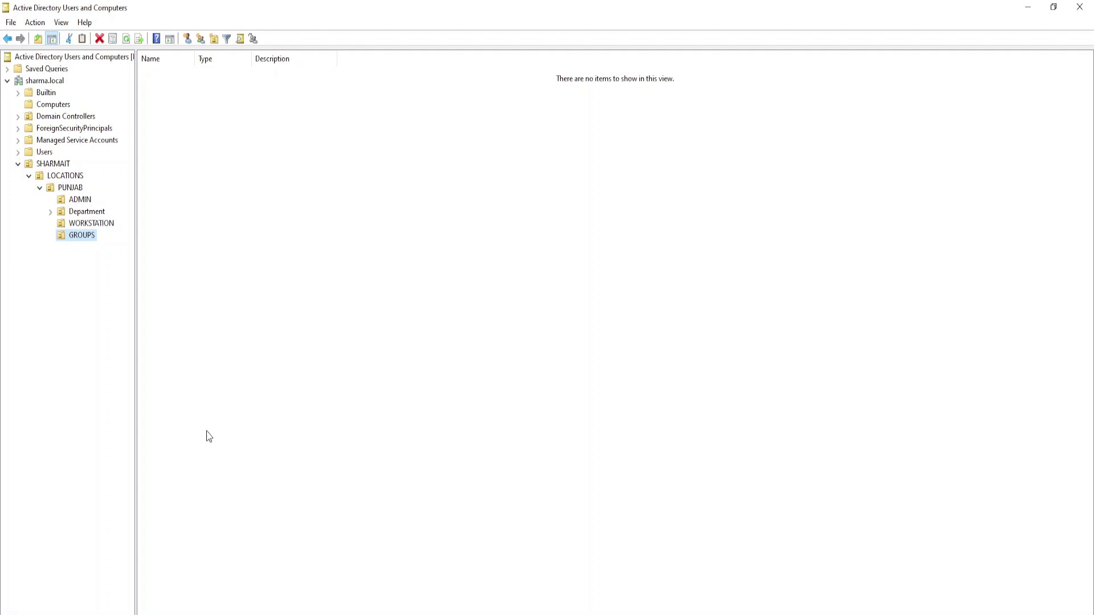
- Look at the signed-in account options in the Start menu, then close it
{"action": "left_click", "coordinate": [15, 613]}
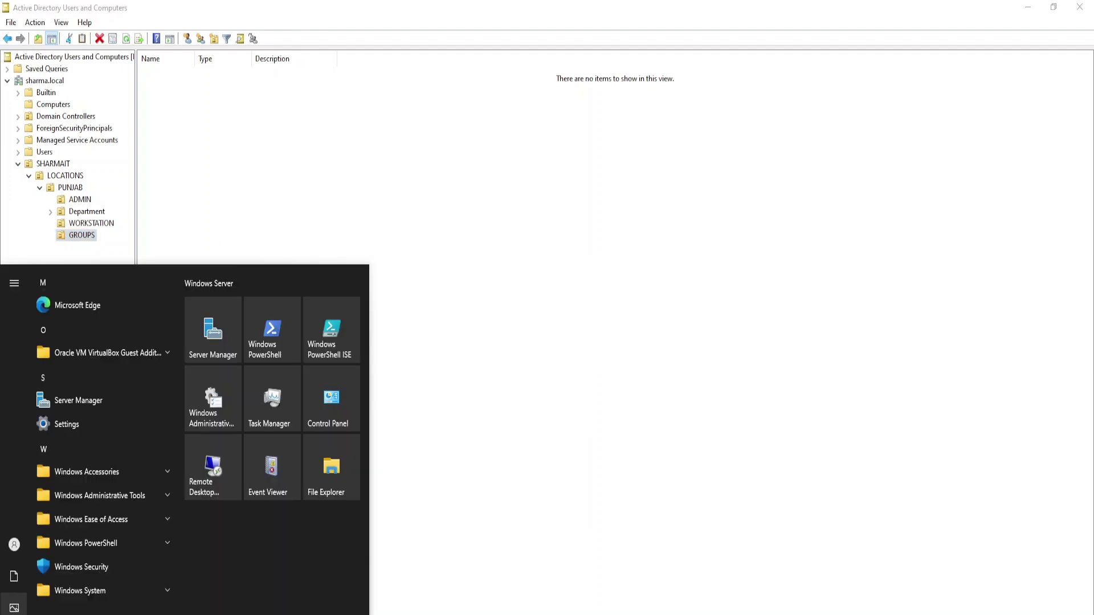
{"action": "left_click", "coordinate": [15, 551]}
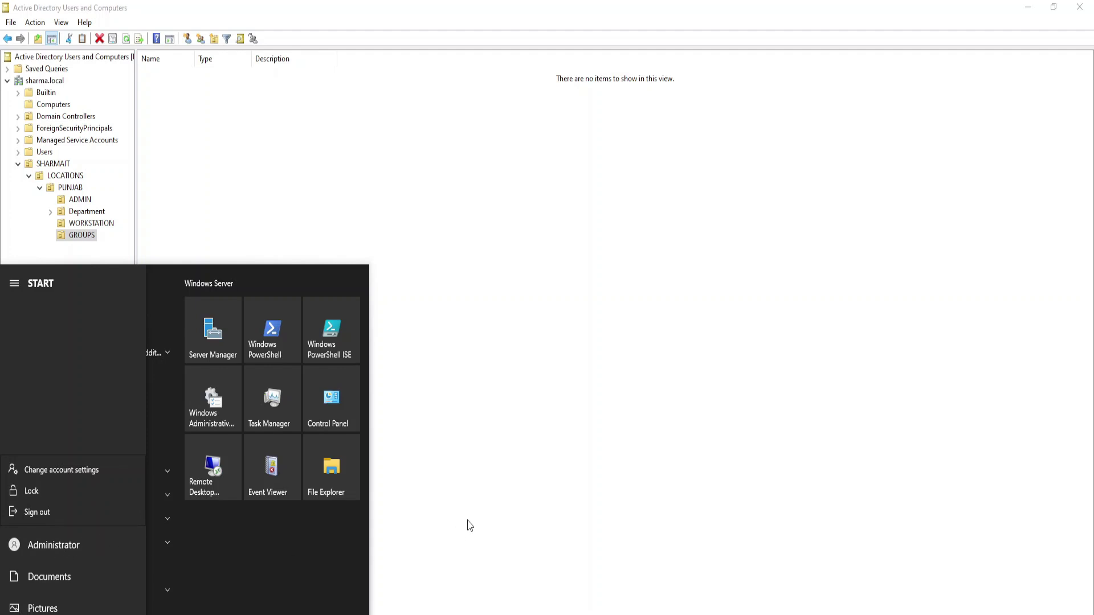
{"action": "key", "text": "Escape"}
{"action": "left_click", "coordinate": [509, 466]}
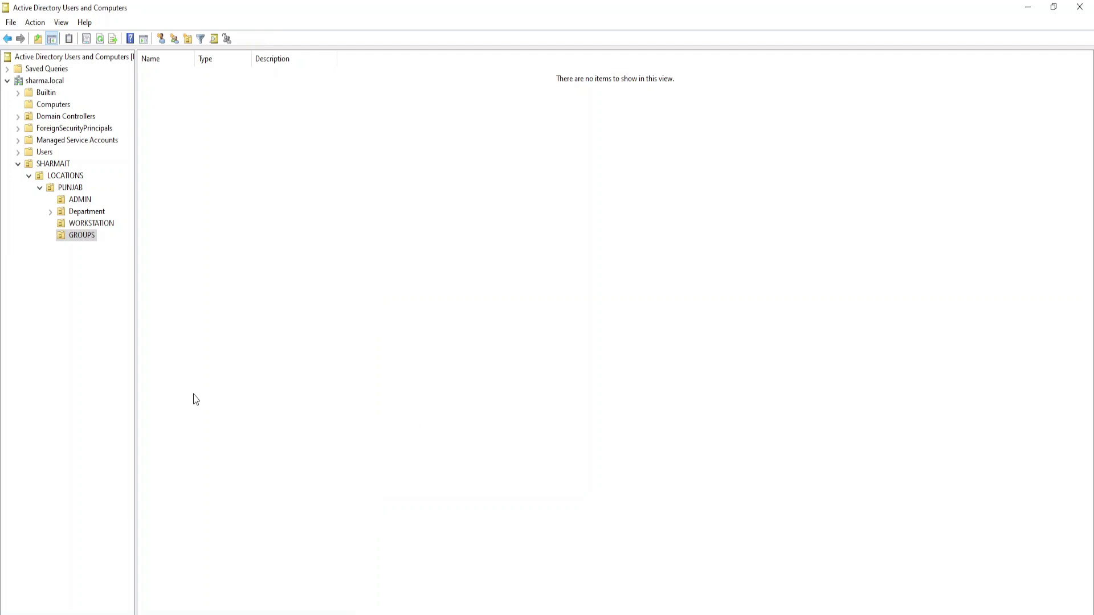
- Collapse PUNJAB and LOCATIONS, view Builtin then Users, and widen the Name and Type columns
{"action": "left_click", "coordinate": [39, 187]}
{"action": "left_click", "coordinate": [29, 175]}
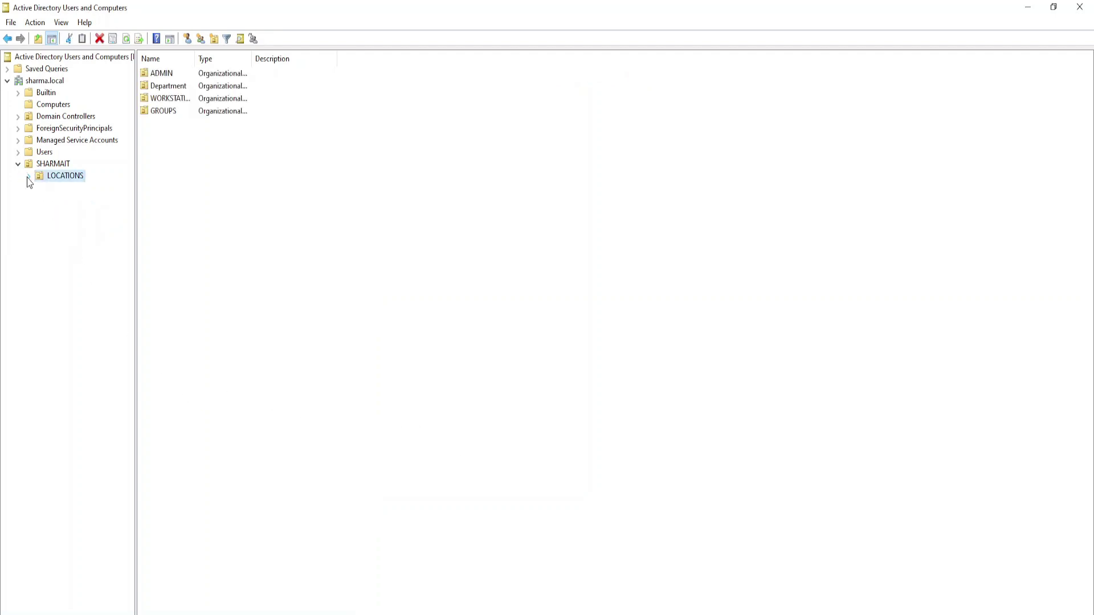
{"action": "left_click", "coordinate": [46, 93]}
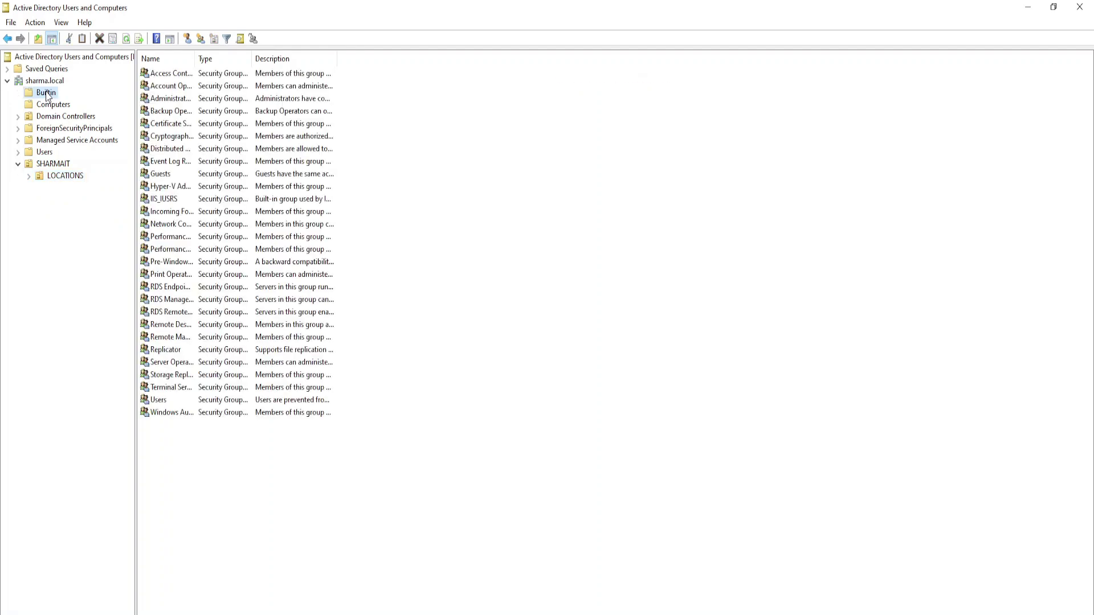
{"action": "mouse_move", "coordinate": [251, 58]}
{"action": "left_mouse_down"}
{"action": "mouse_move", "coordinate": [241, 58]}
{"action": "mouse_move", "coordinate": [251, 59]}
{"action": "left_mouse_up"}
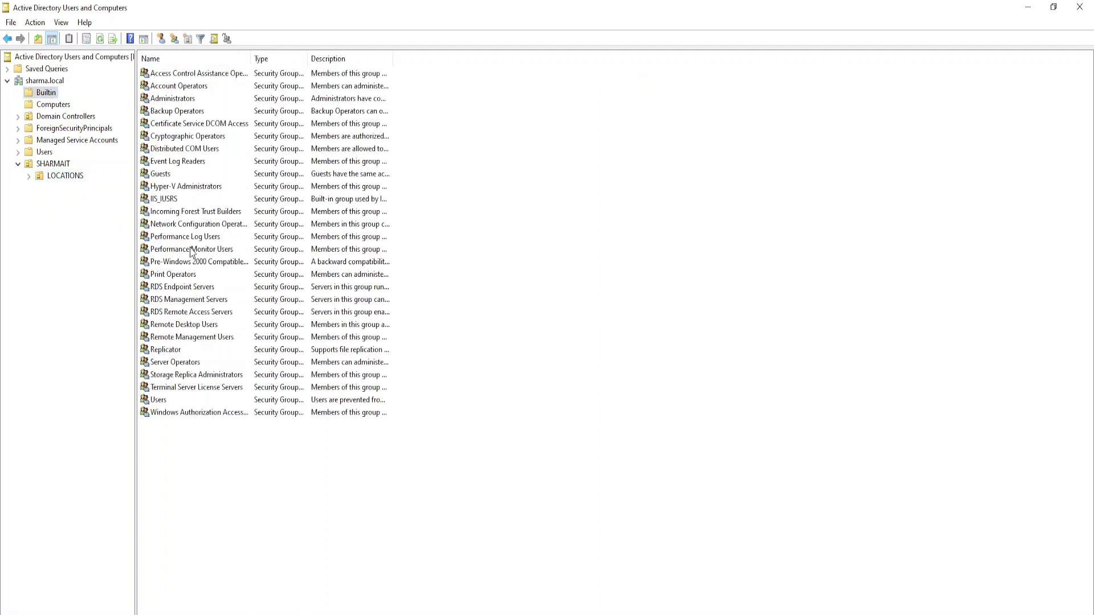
{"action": "left_click", "coordinate": [44, 152]}
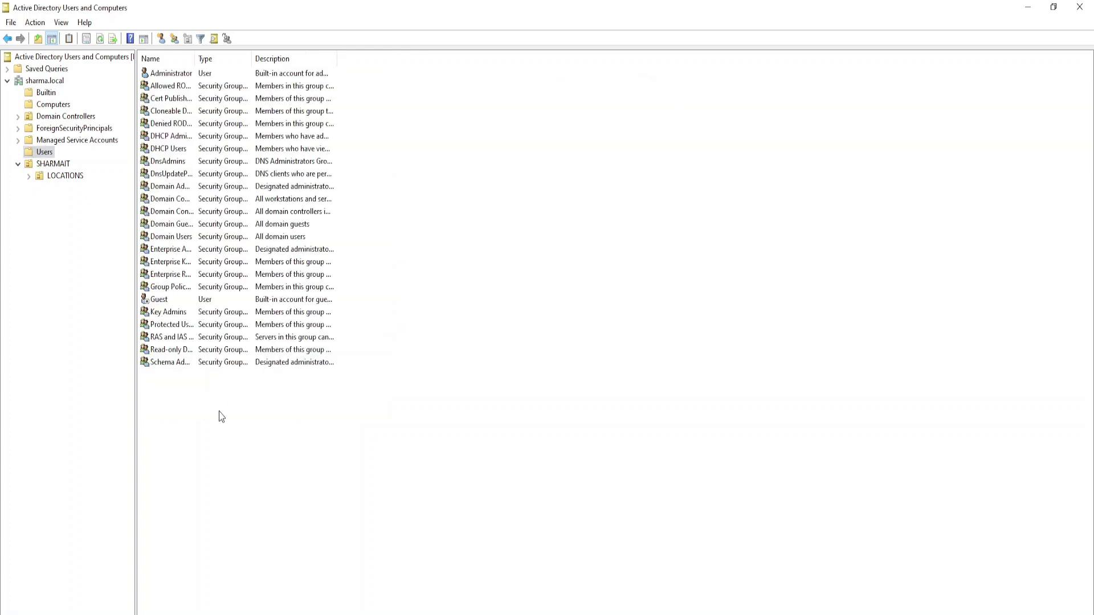
{"action": "left_click_drag", "start_coordinate": [222, 416], "coordinate": [325, 55]}
{"action": "left_click", "coordinate": [240, 409]}
{"action": "left_click_drag", "start_coordinate": [196, 54], "coordinate": [233, 57]}
- Copy Administrator into a new user with first name Admin, the user's last name and a logon name
{"action": "left_click", "coordinate": [228, 73]}
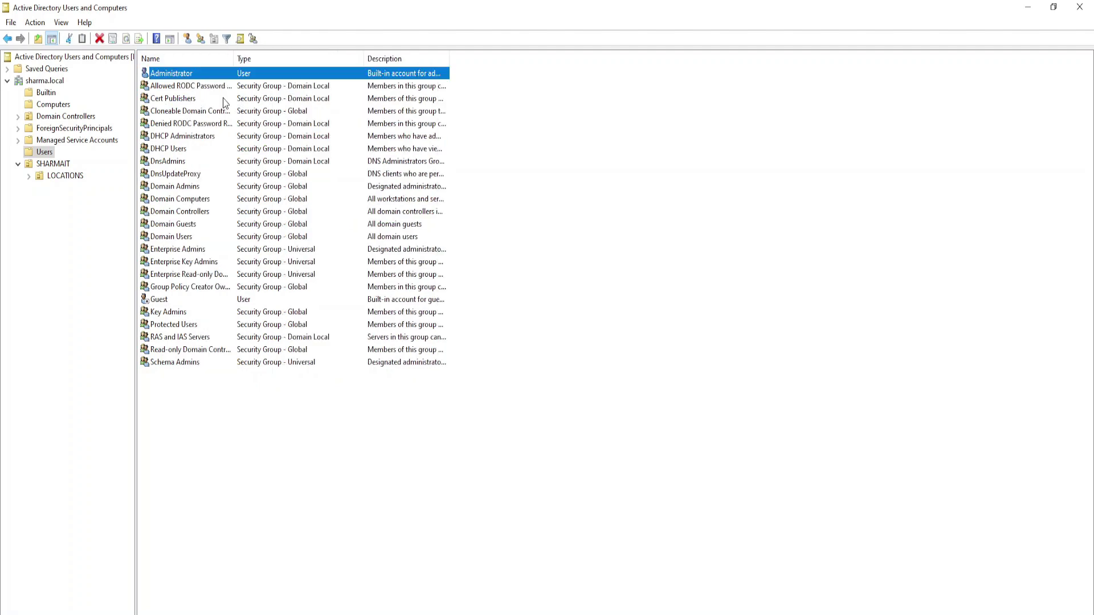
{"action": "right_click", "coordinate": [188, 75]}
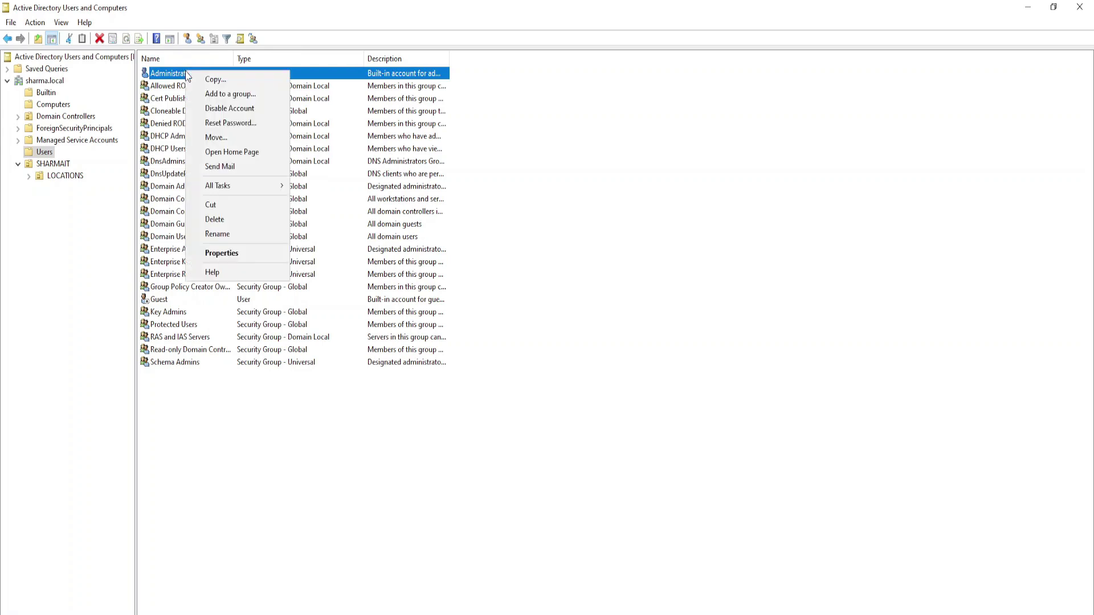
{"action": "left_click", "coordinate": [214, 81]}
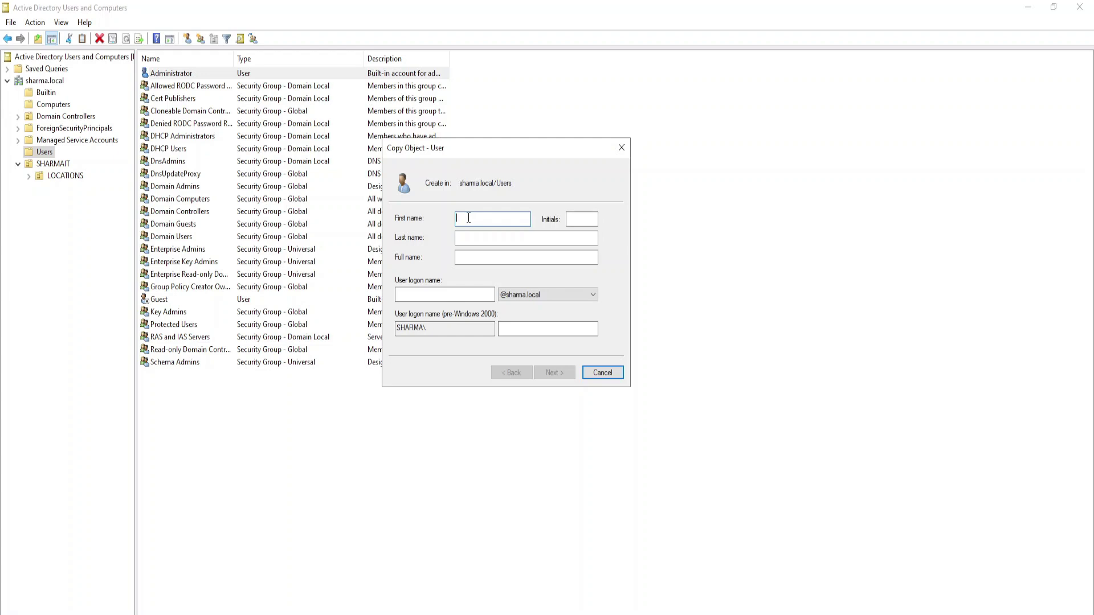
{"action": "type", "text": "dmi"}
{"action": "key", "text": "Tab"}
{"action": "key", "text": "Tab"}
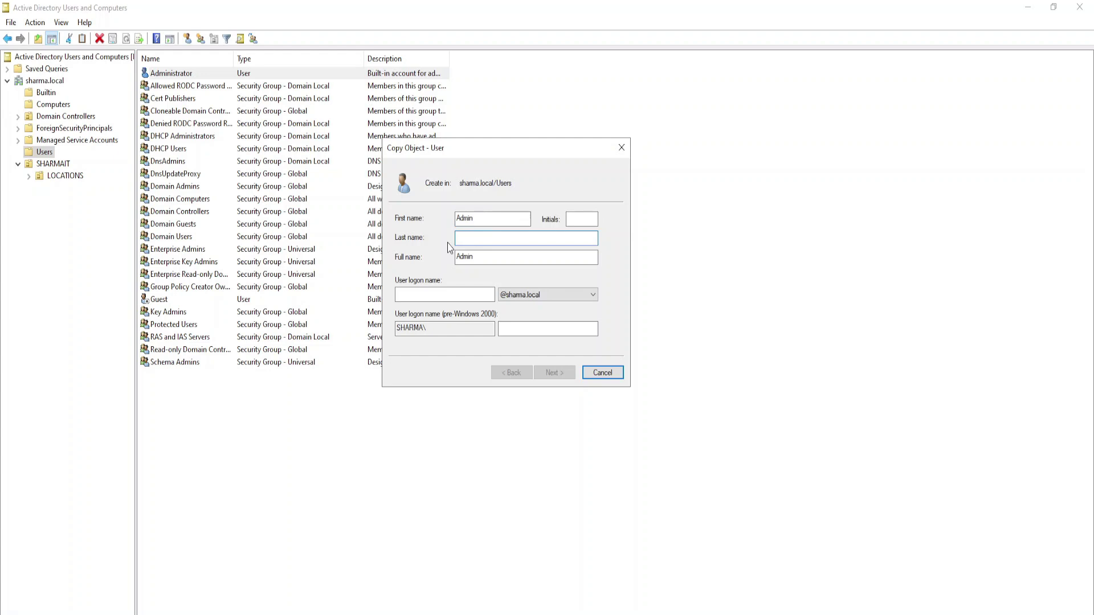
{"action": "type", "text": "Sourabh Sharma"}
{"action": "left_click", "coordinate": [473, 295]}
{"action": "type", "text": "adnm"}
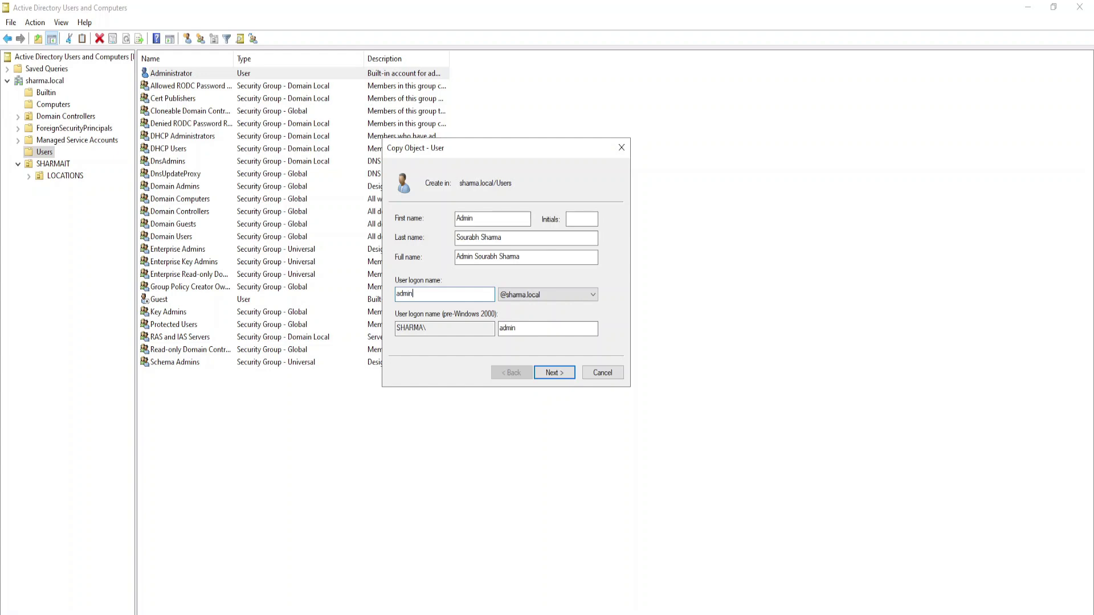
{"action": "type", "text": "ss"}
{"action": "left_click", "coordinate": [545, 369]}
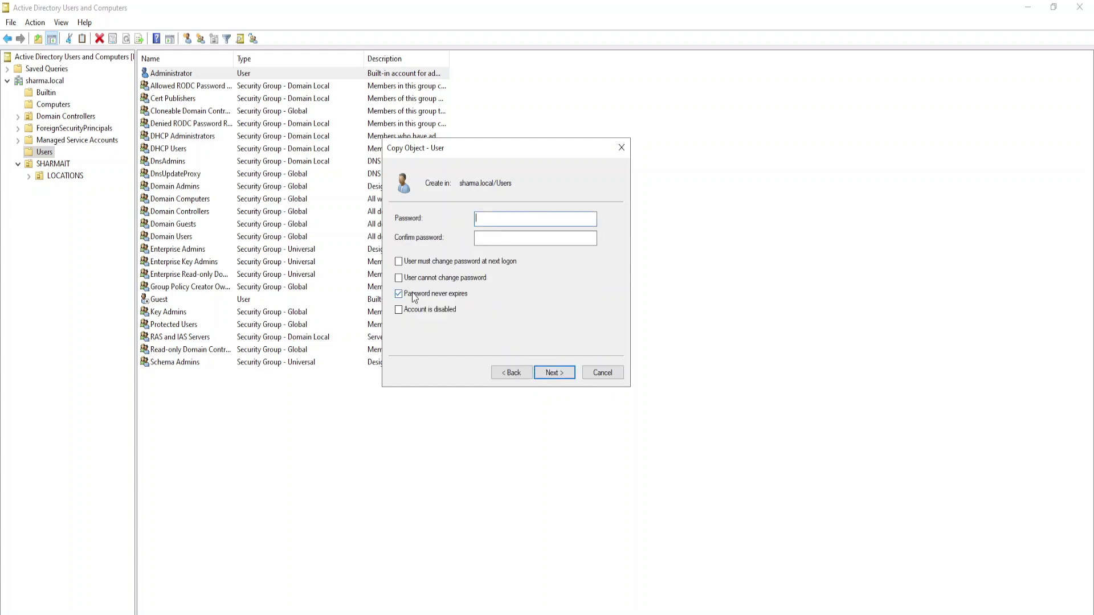
- Settle the password options on Password never expires, dismissing the conflict warning
{"action": "left_click", "coordinate": [406, 263]}
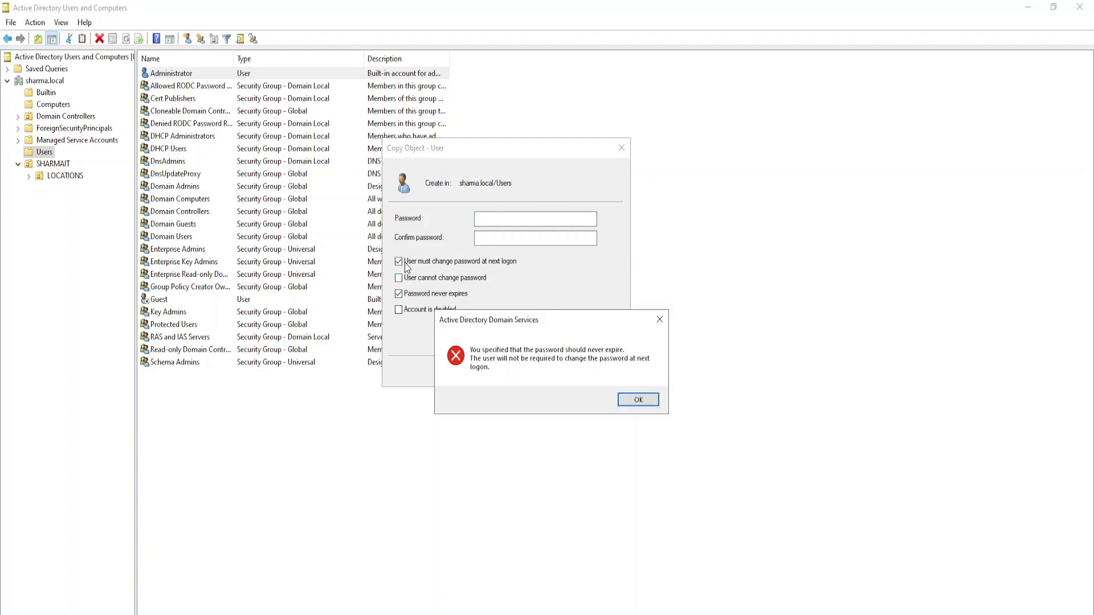
{"action": "left_click", "coordinate": [631, 399]}
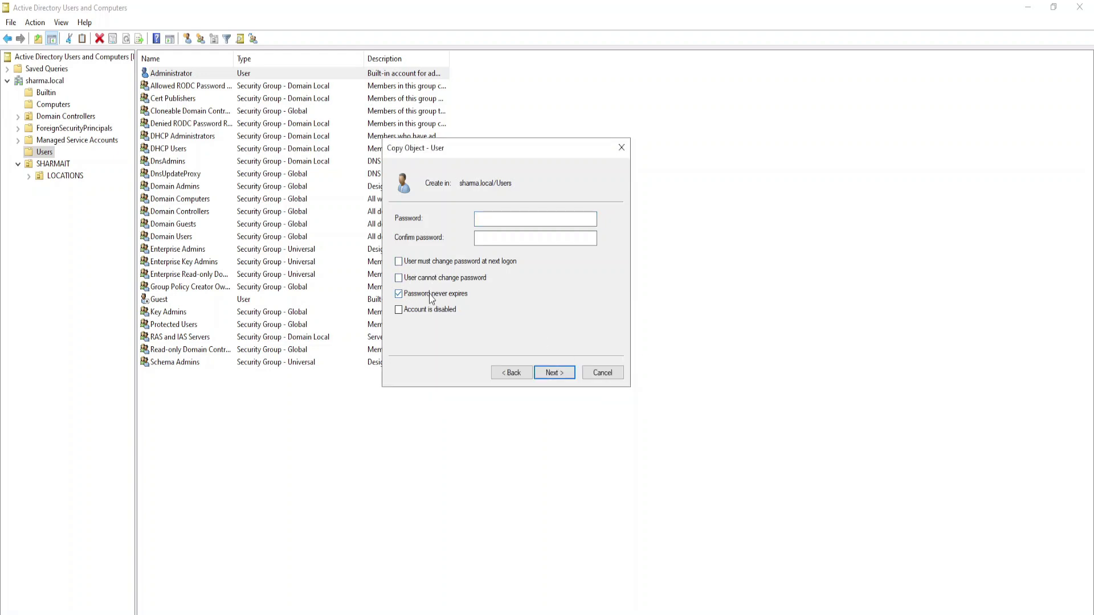
{"action": "left_click", "coordinate": [401, 295]}
{"action": "left_click", "coordinate": [493, 236]}
{"action": "left_click", "coordinate": [424, 295]}
{"action": "left_click", "coordinate": [433, 296]}
- Enter the new user's password and complete the wizard to create the account
{"action": "left_click", "coordinate": [543, 219]}
{"action": "type", "text": "Password@123"}
{"action": "key", "text": "Tab"}
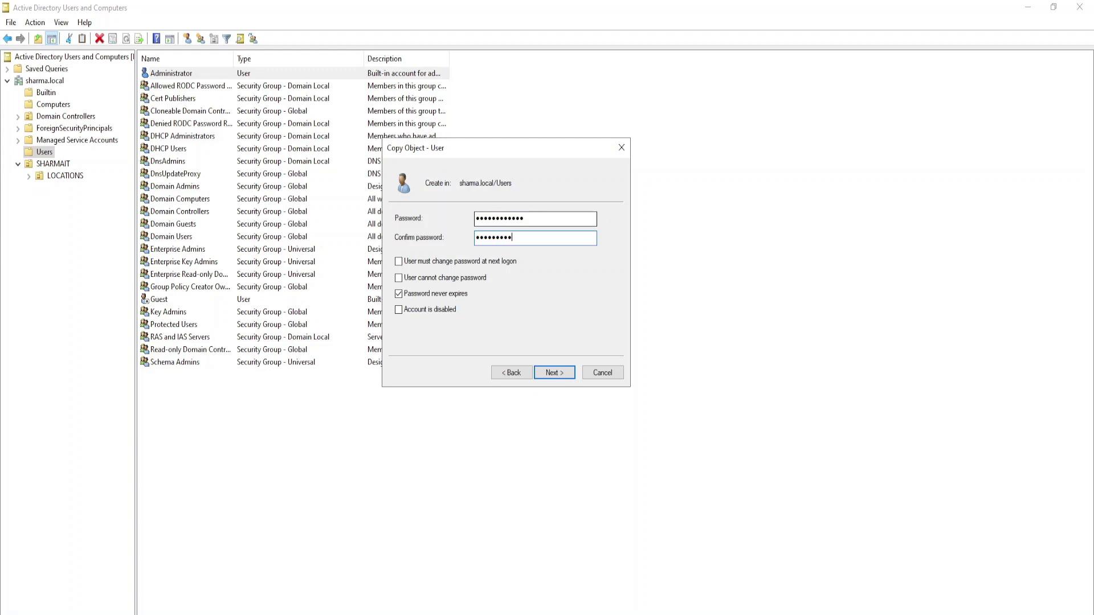
{"action": "left_click", "coordinate": [554, 373]}
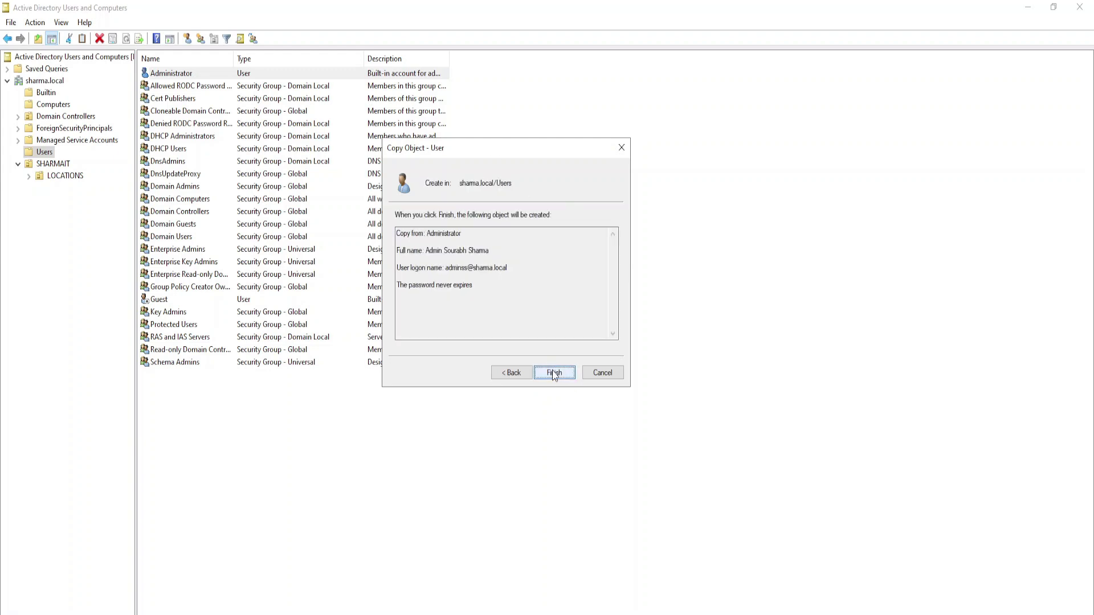
{"action": "left_click", "coordinate": [553, 372]}
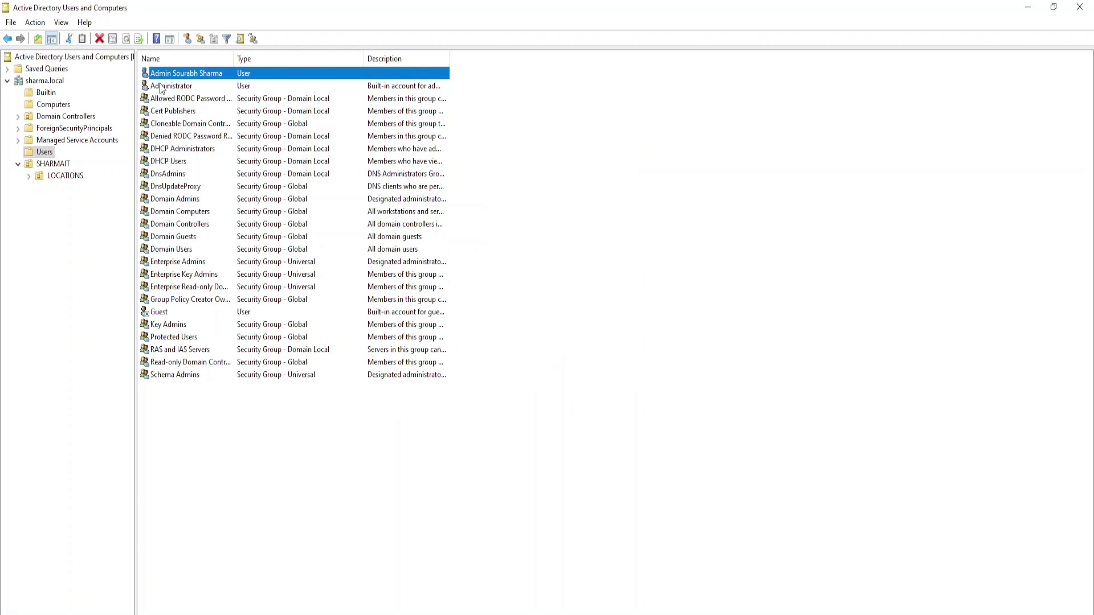
- Drag the admin user account onto PUNJAB's ADMIN OU, accept the move warning, and verify it there
{"action": "left_click", "coordinate": [29, 176]}
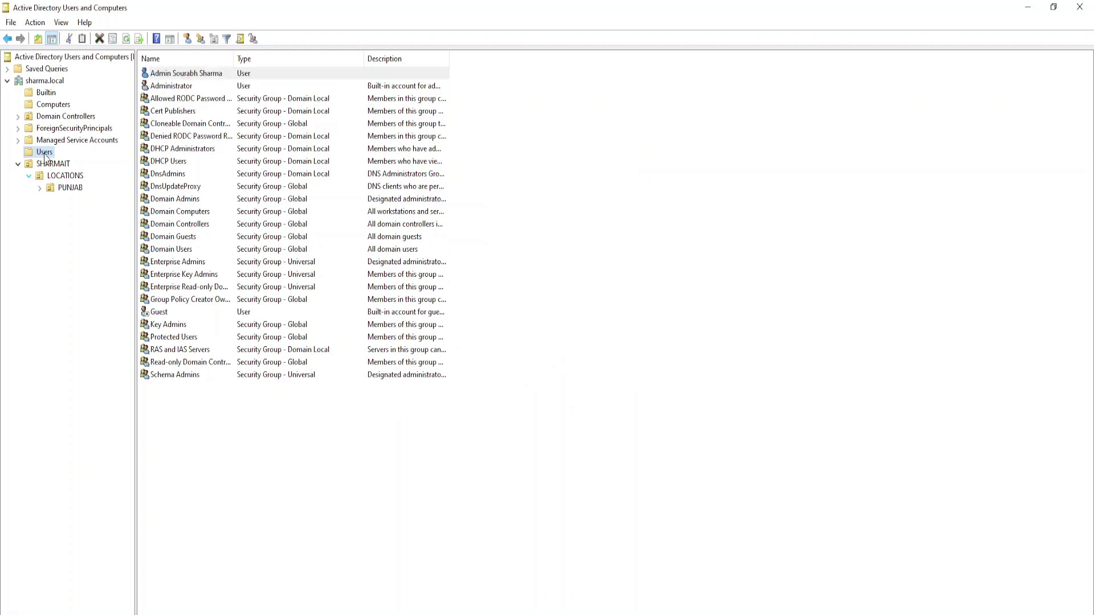
{"action": "left_click", "coordinate": [40, 188]}
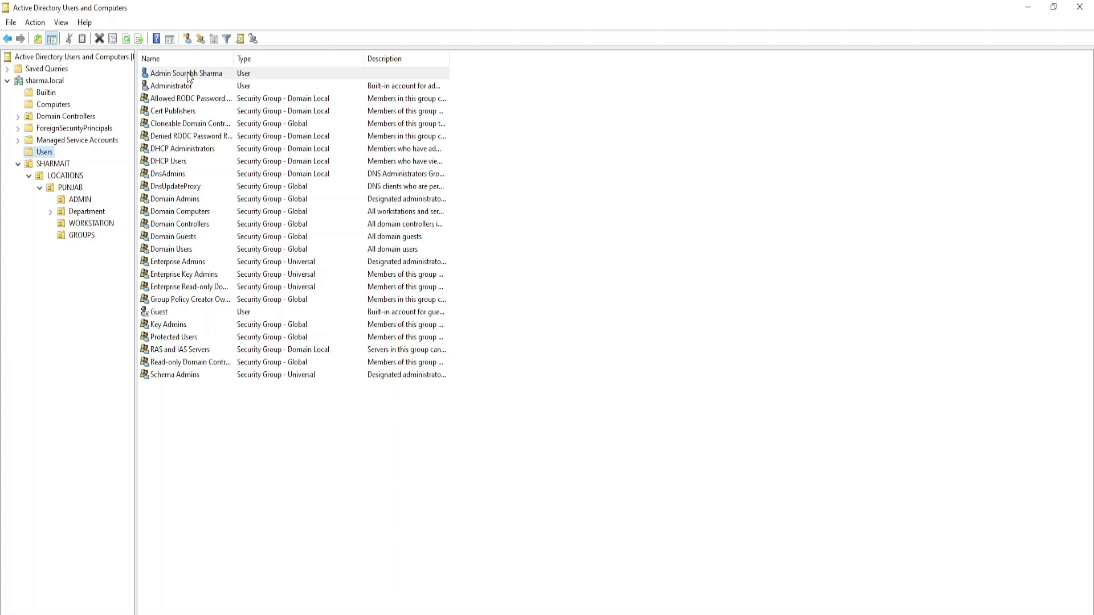
{"action": "left_click_drag", "start_coordinate": [190, 77], "coordinate": [80, 205]}
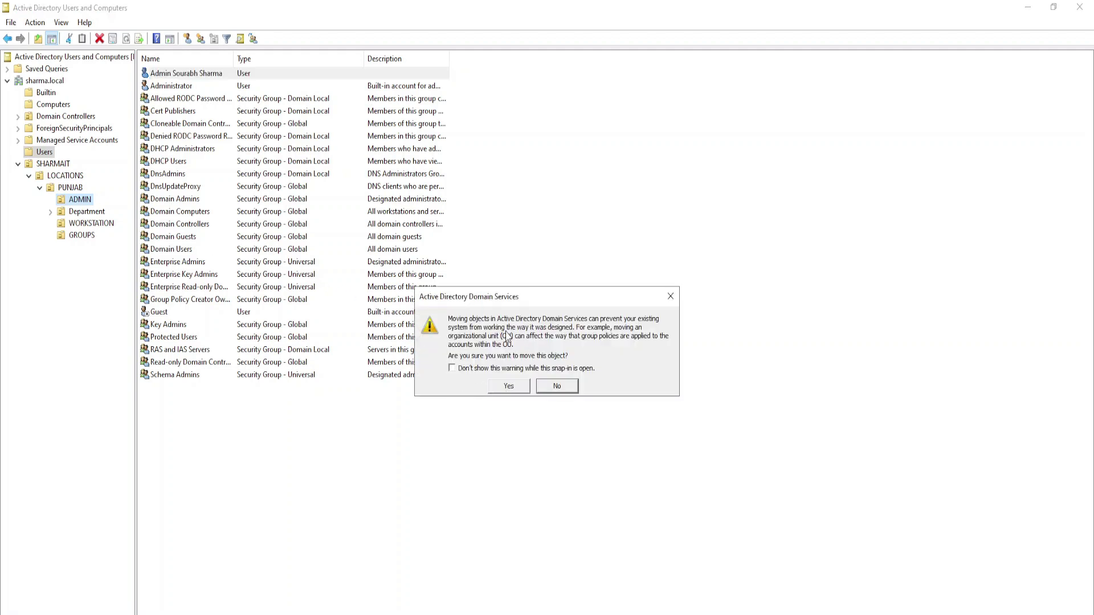
{"action": "left_click", "coordinate": [507, 387]}
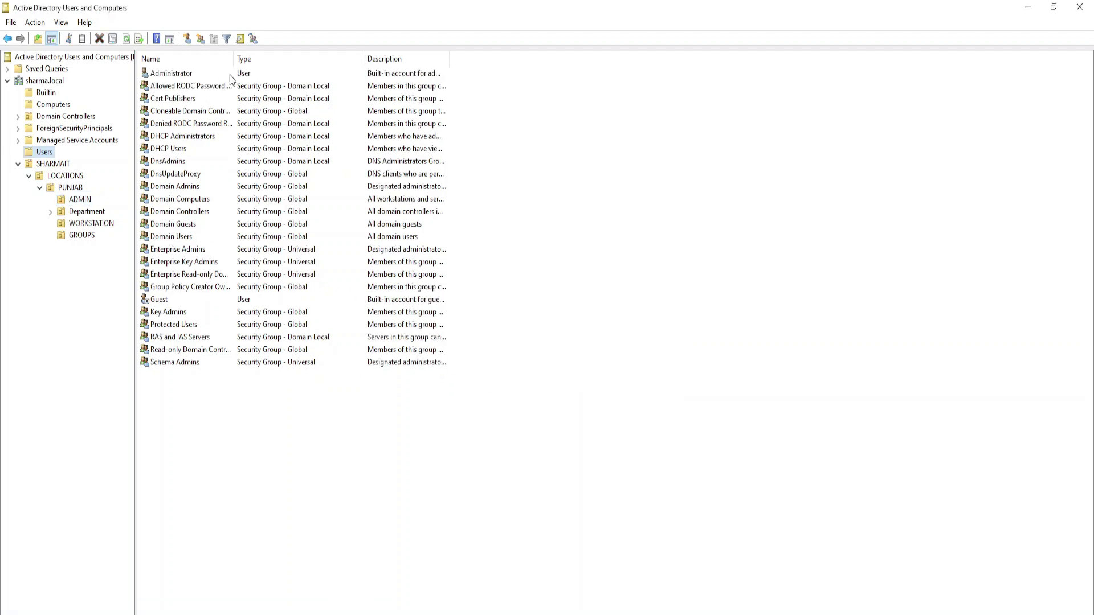
{"action": "left_click", "coordinate": [77, 199]}
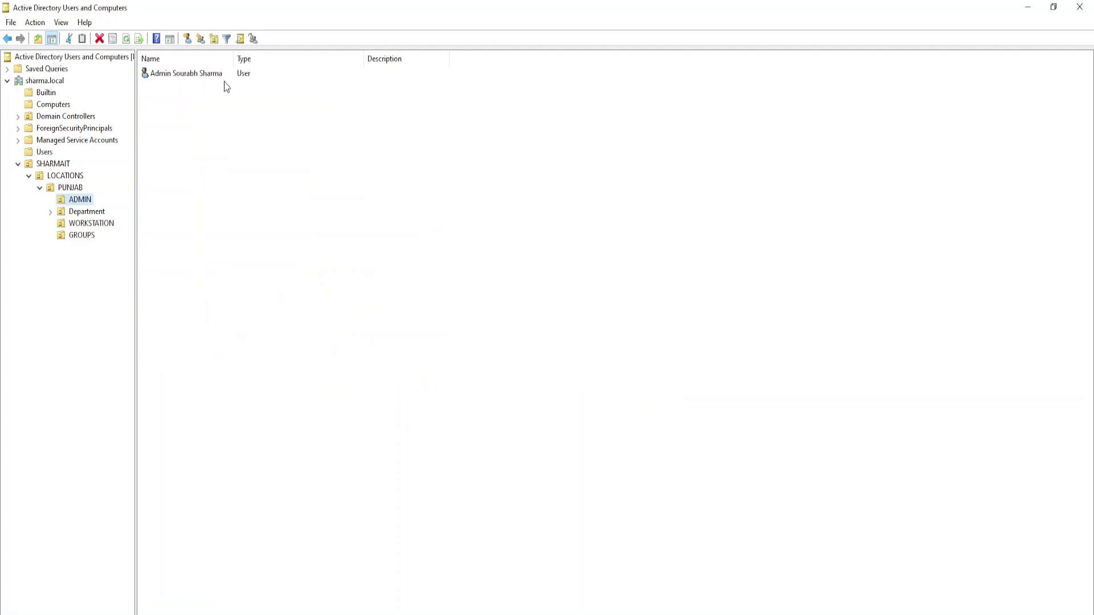
{"action": "left_click", "coordinate": [186, 77]}
- Look at the action menus for the ADMIN OU list and the admin user, then dismiss them
{"action": "left_click", "coordinate": [188, 122]}
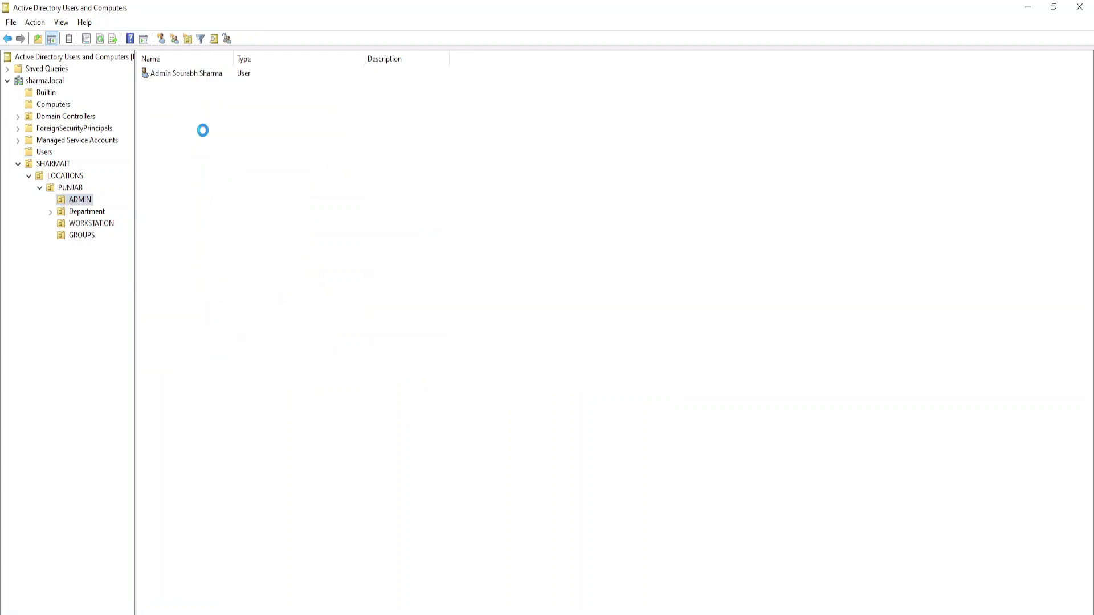
{"action": "right_click", "coordinate": [201, 131]}
{"action": "mouse_move", "coordinate": [296, 176]}
{"action": "left_click", "coordinate": [189, 72]}
{"action": "left_click", "coordinate": [184, 75]}
{"action": "key", "text": "shift+F10"}
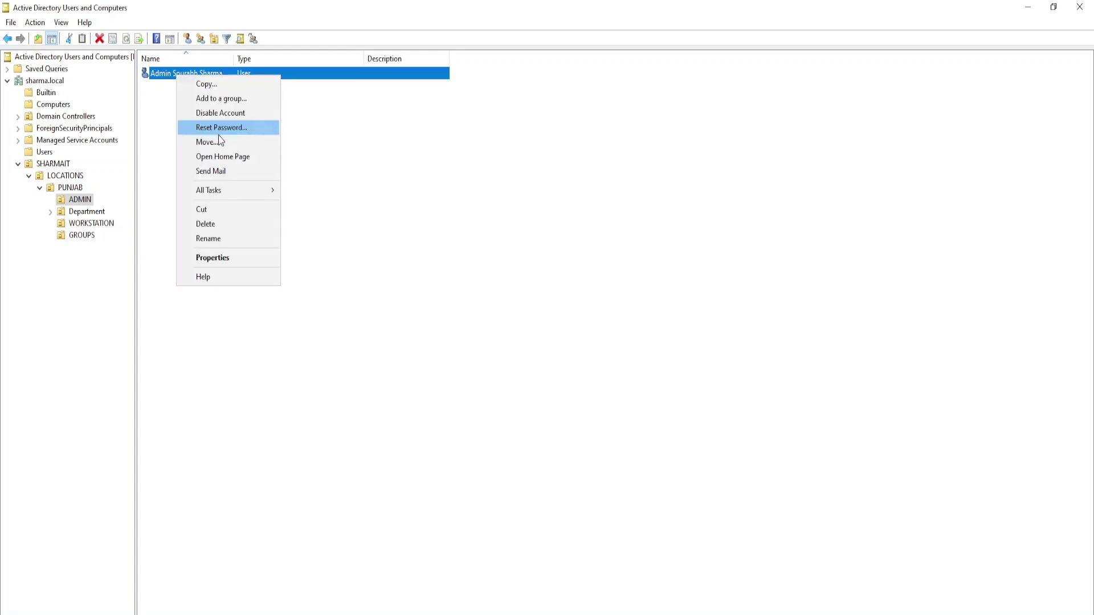
{"action": "left_click", "coordinate": [339, 168]}
{"action": "left_click", "coordinate": [245, 108]}
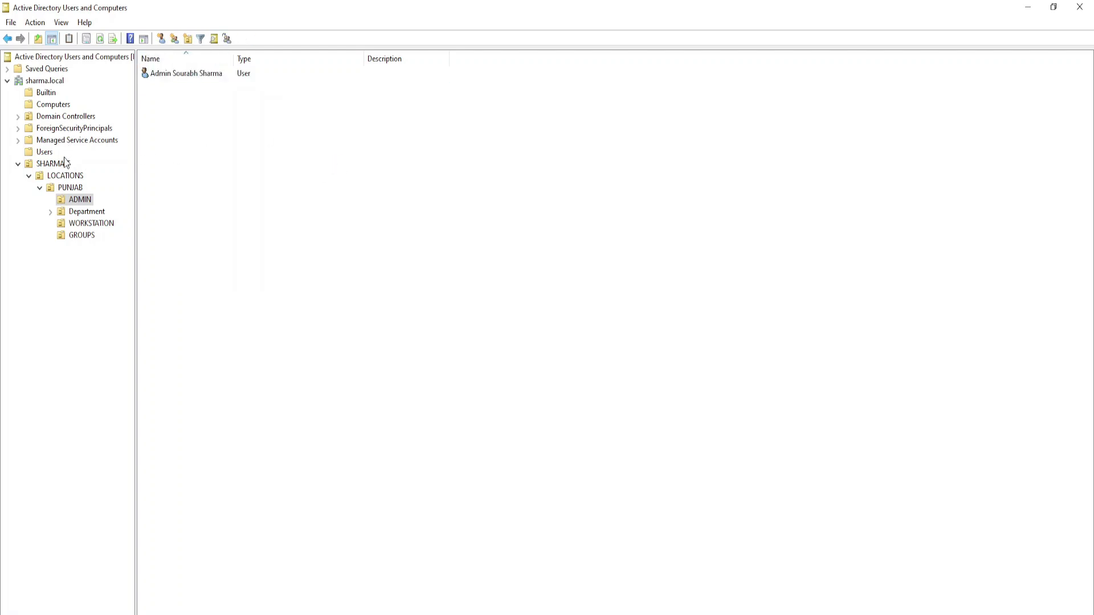
- Disable the built-in Administrator account in Users and widen the Name column
{"action": "left_click", "coordinate": [10, 39]}
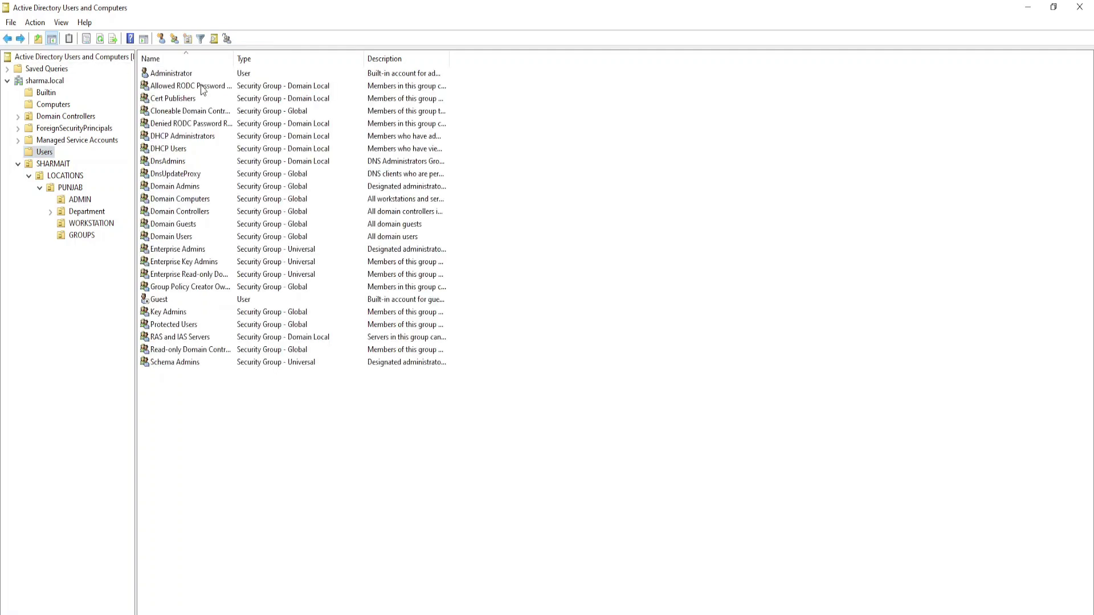
{"action": "left_click", "coordinate": [181, 76]}
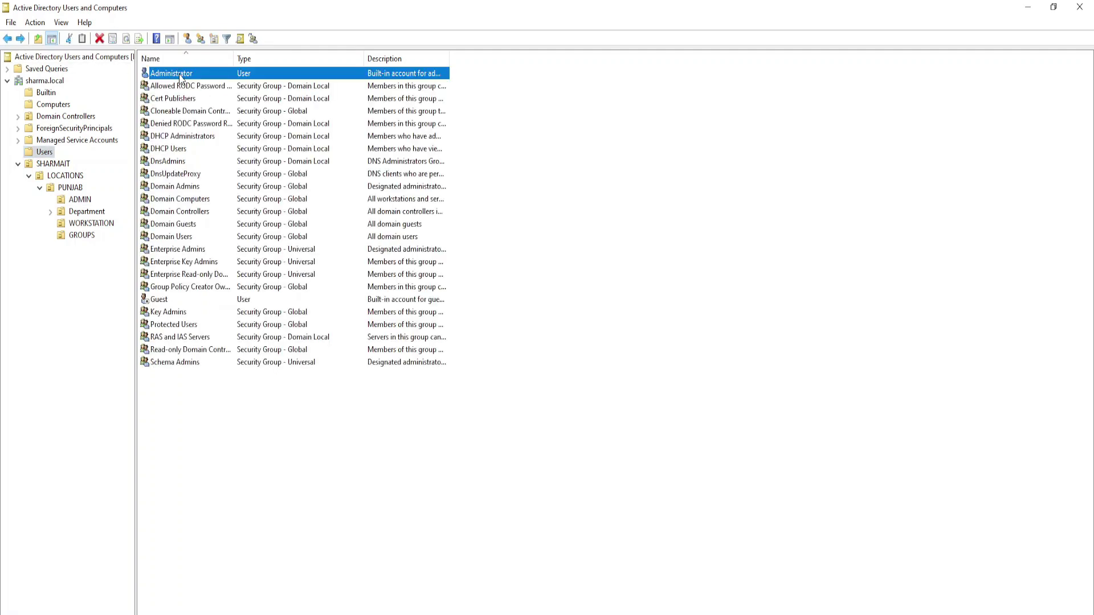
{"action": "right_click", "coordinate": [181, 76]}
{"action": "left_click", "coordinate": [208, 119]}
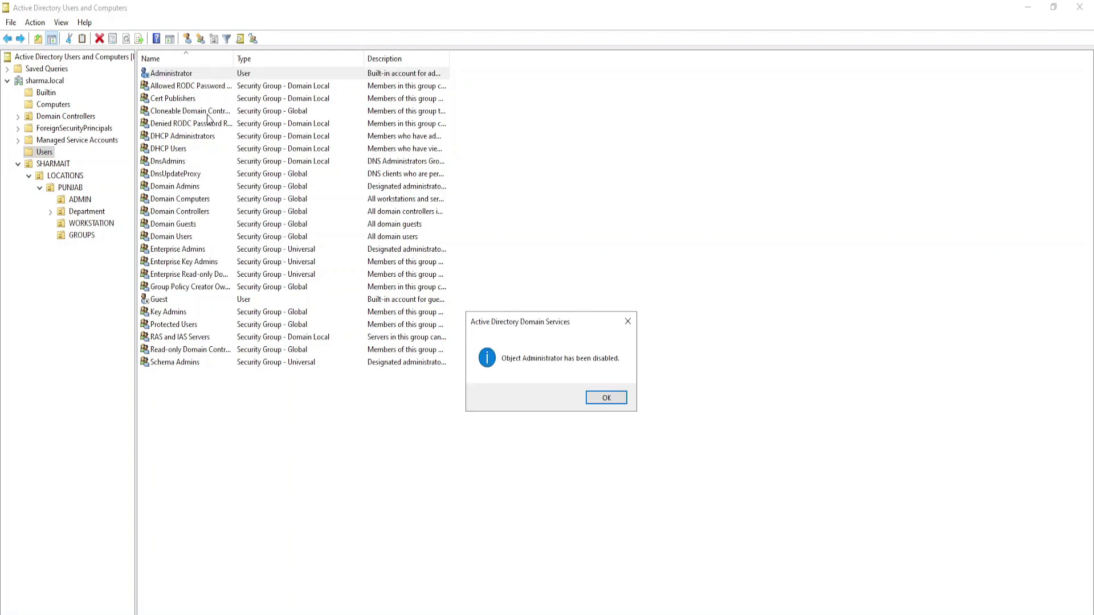
{"action": "left_click", "coordinate": [606, 395]}
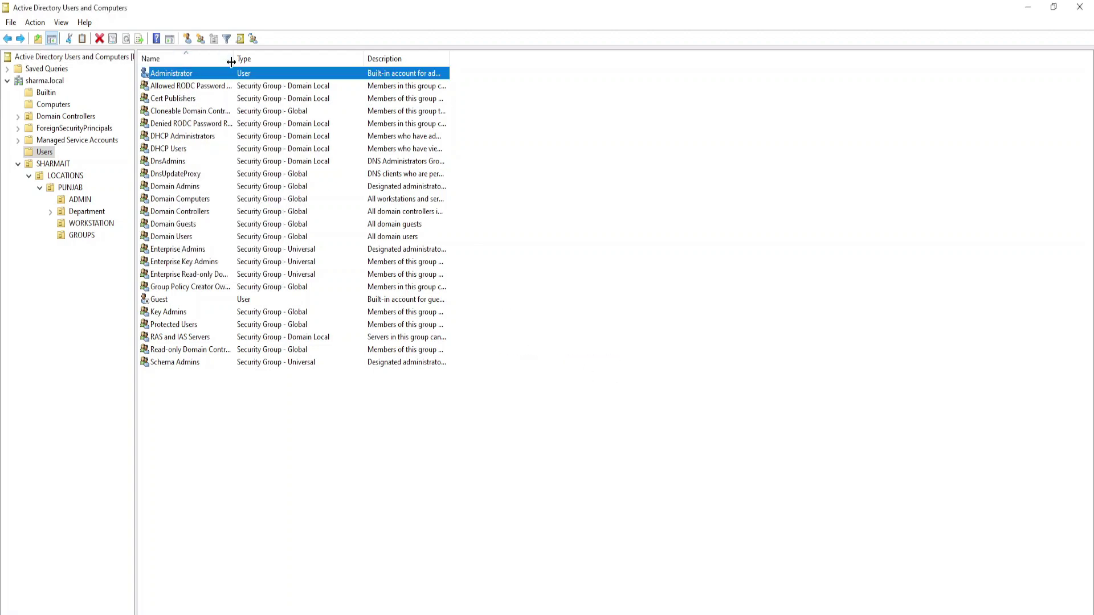
{"action": "left_click_drag", "start_coordinate": [234, 59], "coordinate": [276, 58]}
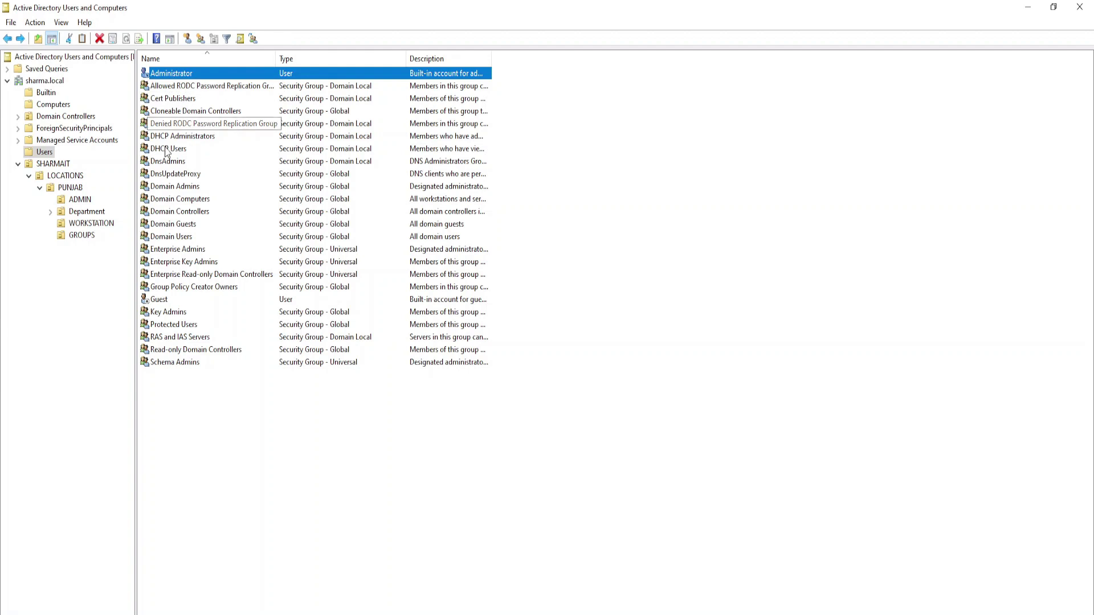
{"action": "left_click", "coordinate": [74, 201]}
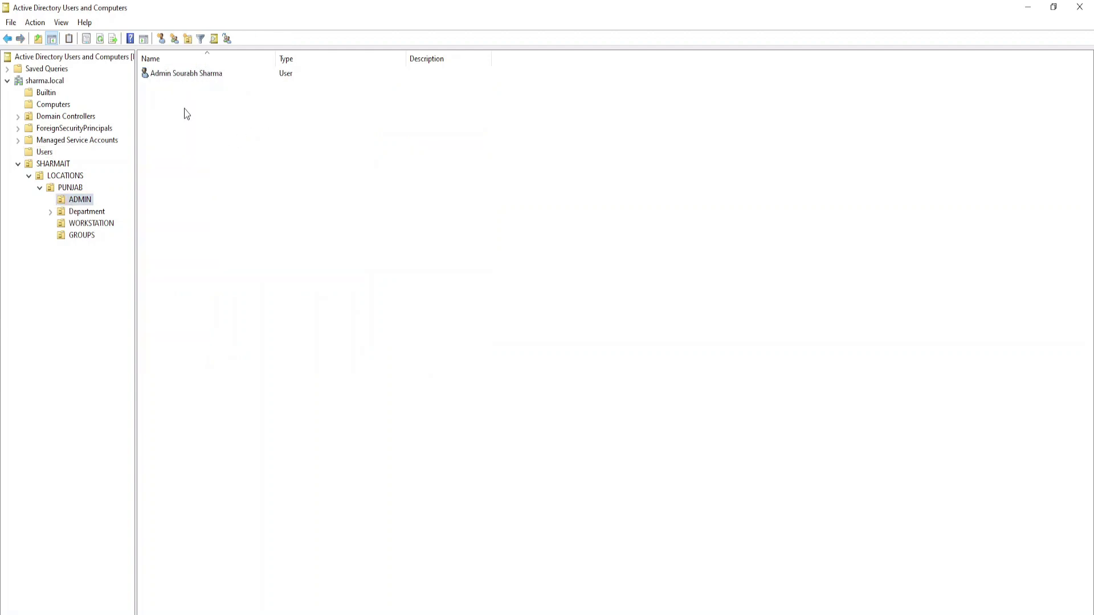
{"action": "key", "text": "Tab"}
{"action": "left_click", "coordinate": [211, 113]}
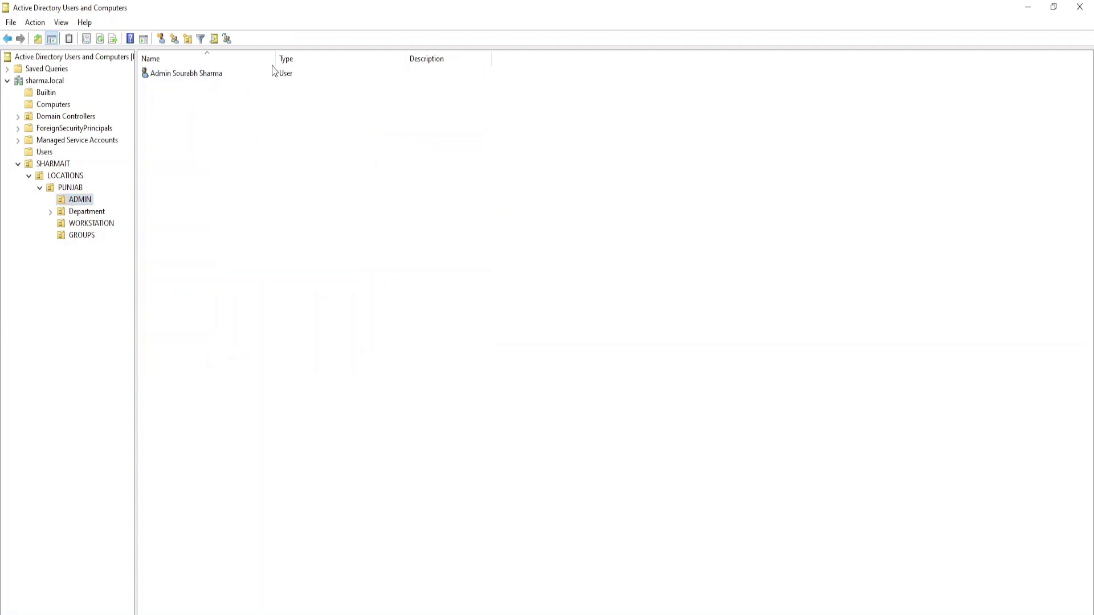
{"action": "left_click", "coordinate": [191, 76]}
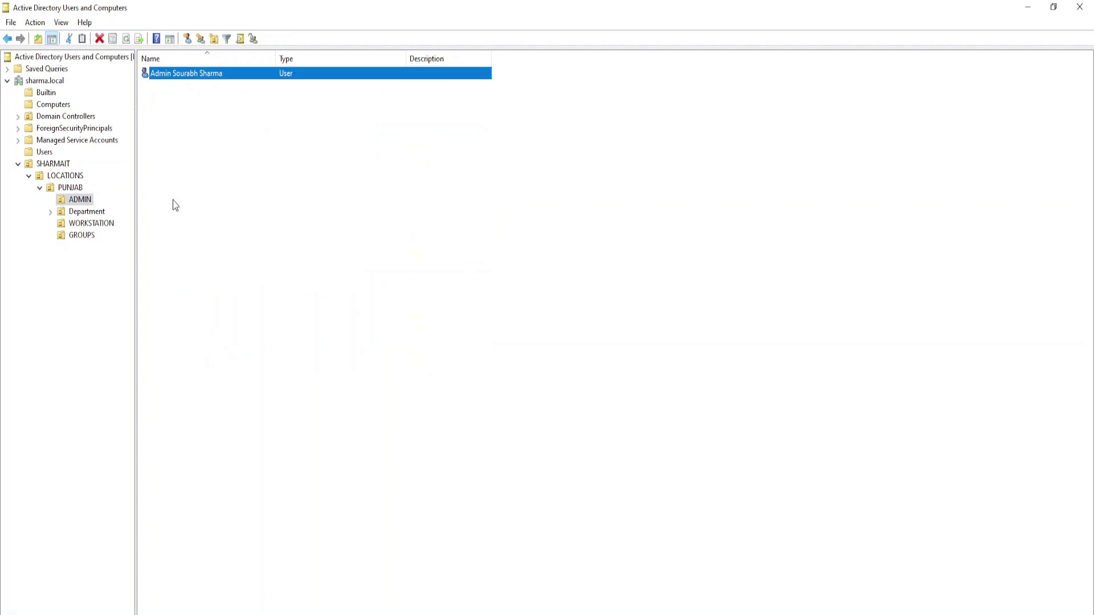
{"action": "left_click", "coordinate": [50, 212]}
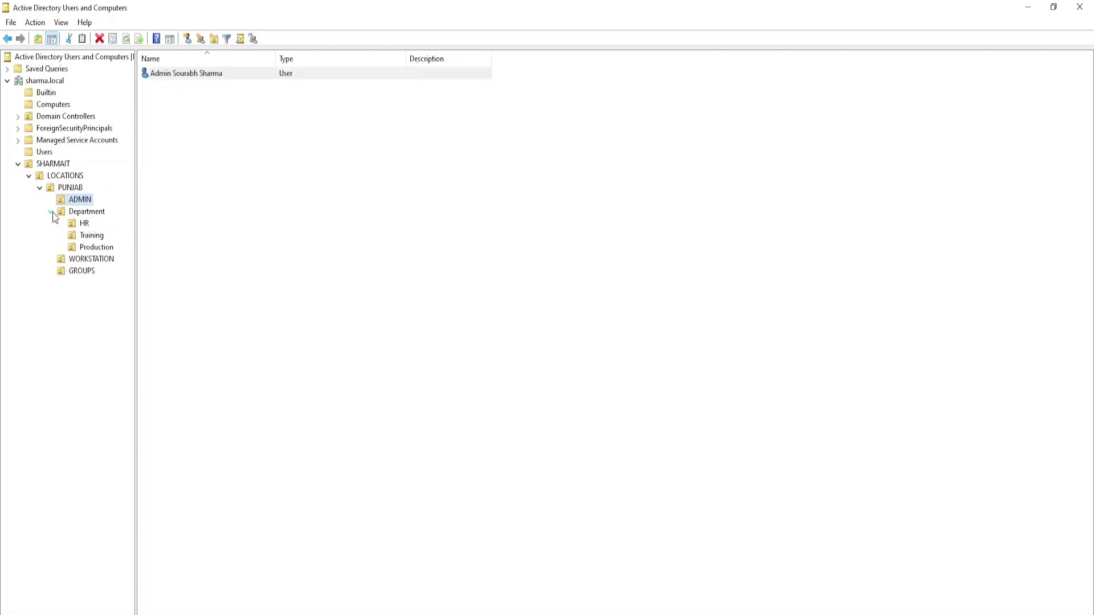
{"action": "left_click", "coordinate": [82, 224]}
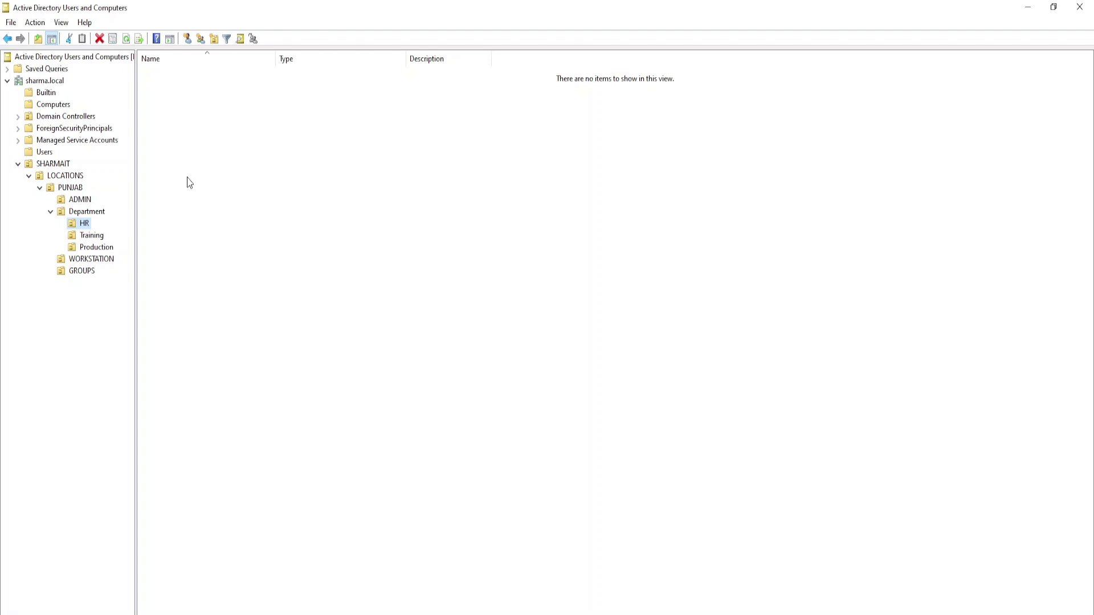
{"action": "left_click_drag", "start_coordinate": [181, 82], "coordinate": [337, 124]}
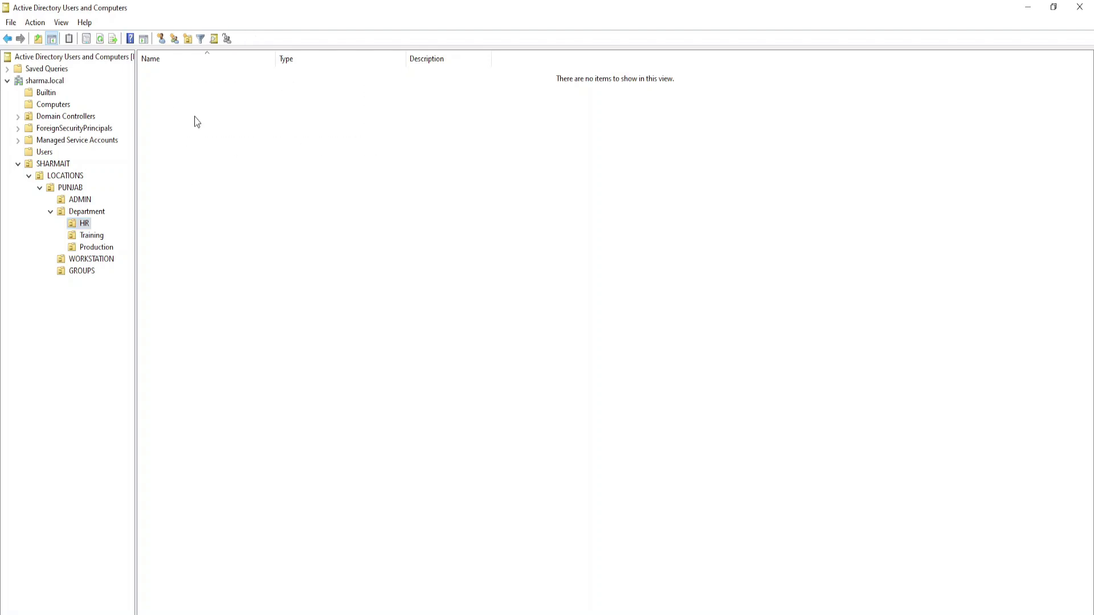
{"action": "left_click_drag", "start_coordinate": [157, 84], "coordinate": [331, 233]}
{"action": "left_click", "coordinate": [98, 237]}
{"action": "left_click_drag", "start_coordinate": [156, 123], "coordinate": [248, 259]}
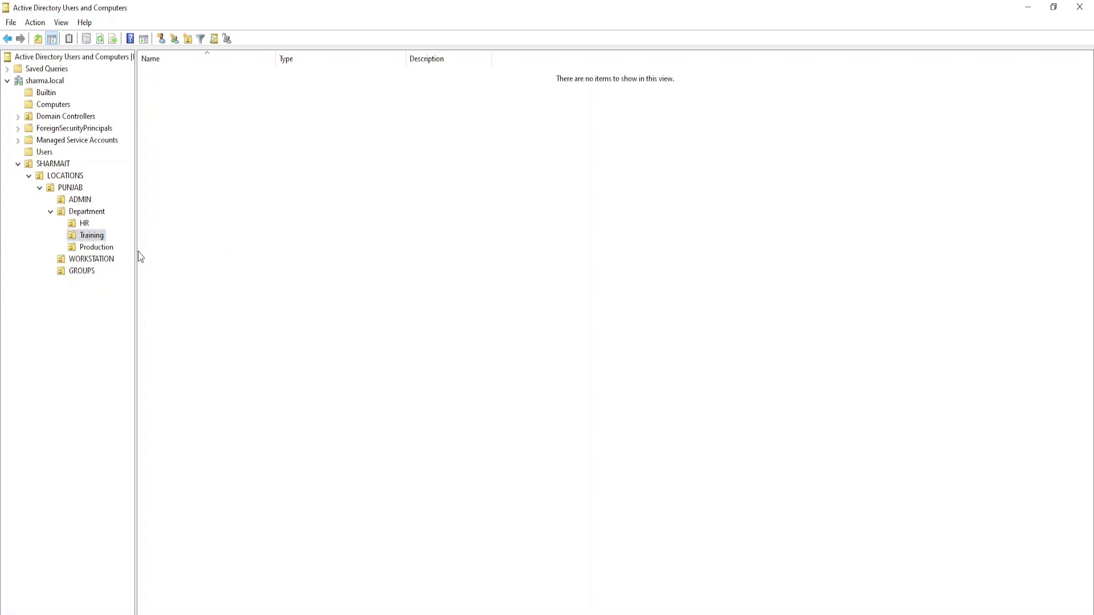
{"action": "left_click", "coordinate": [108, 247]}
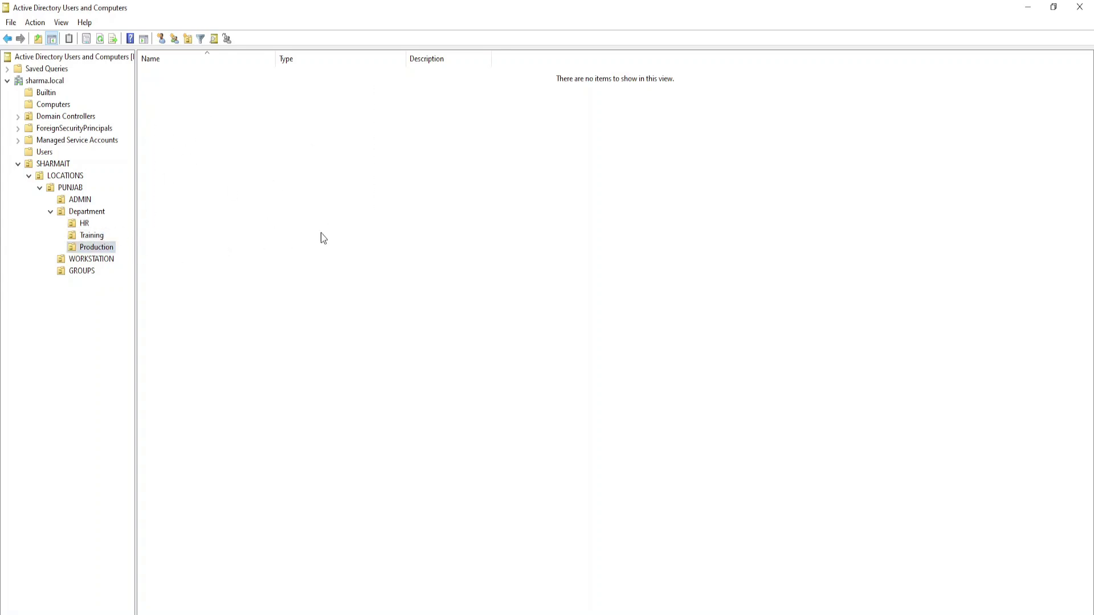
{"action": "left_click", "coordinate": [50, 211]}
{"action": "left_click", "coordinate": [80, 224]}
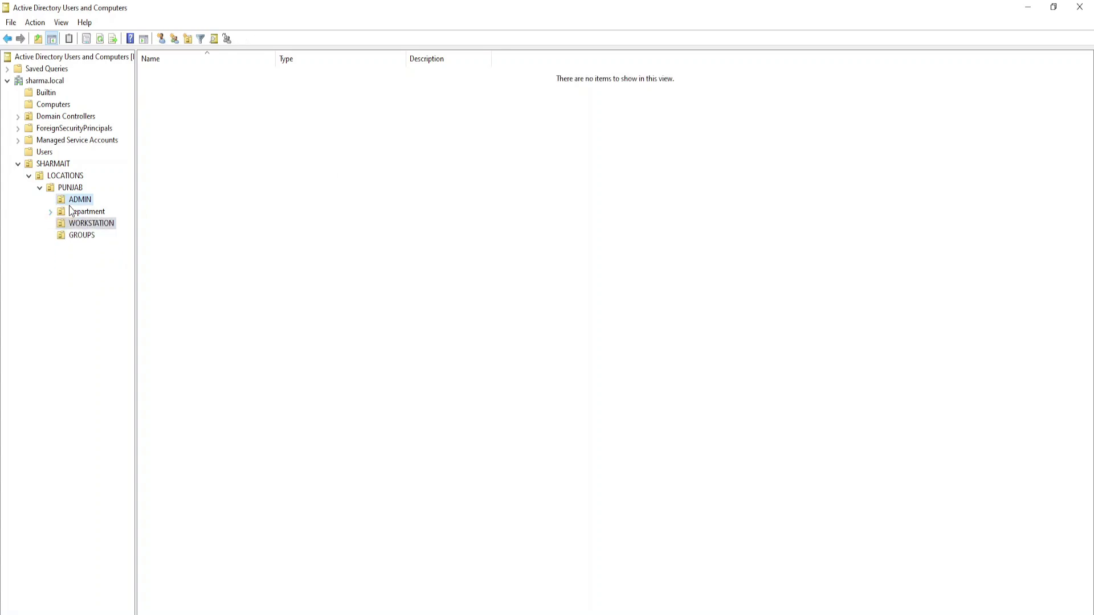
{"action": "left_click", "coordinate": [69, 203]}
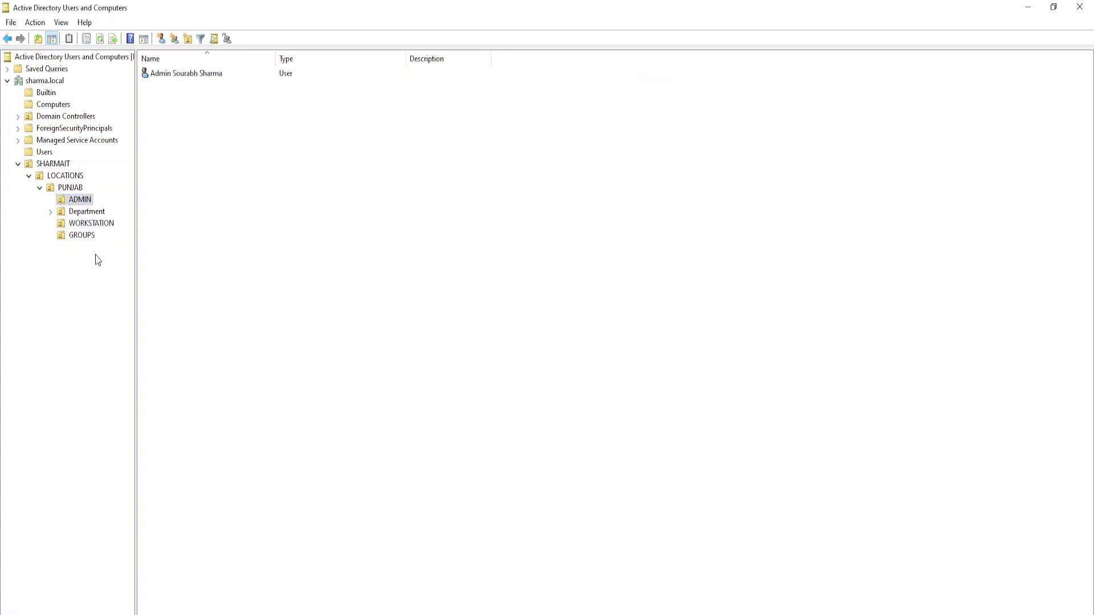
{"action": "left_click", "coordinate": [164, 74]}
{"action": "left_click", "coordinate": [175, 111]}
{"action": "left_click", "coordinate": [174, 74]}
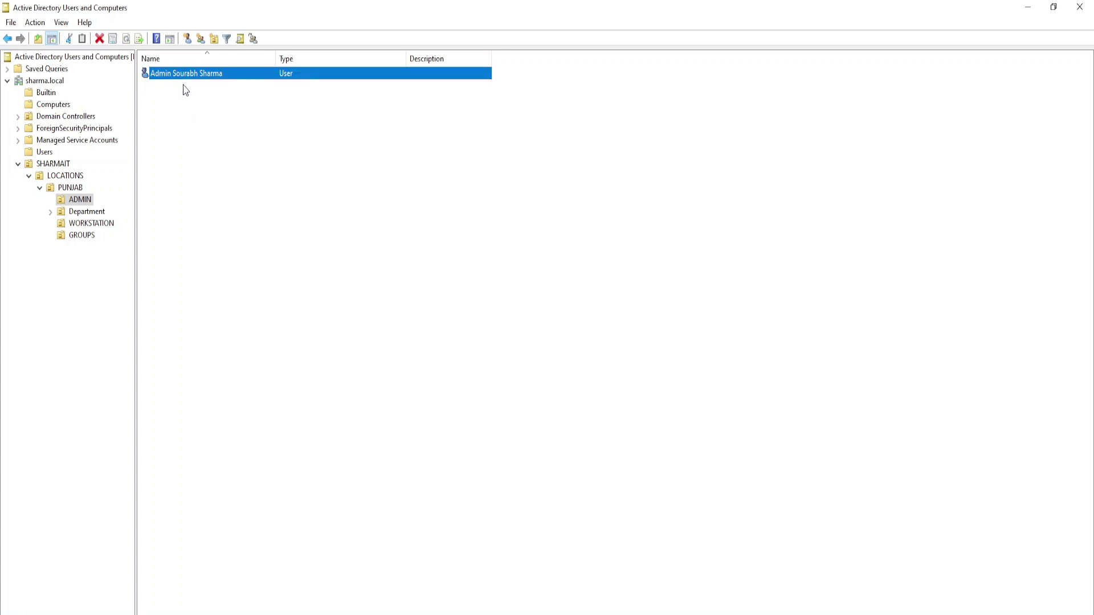
{"action": "left_click", "coordinate": [183, 102]}
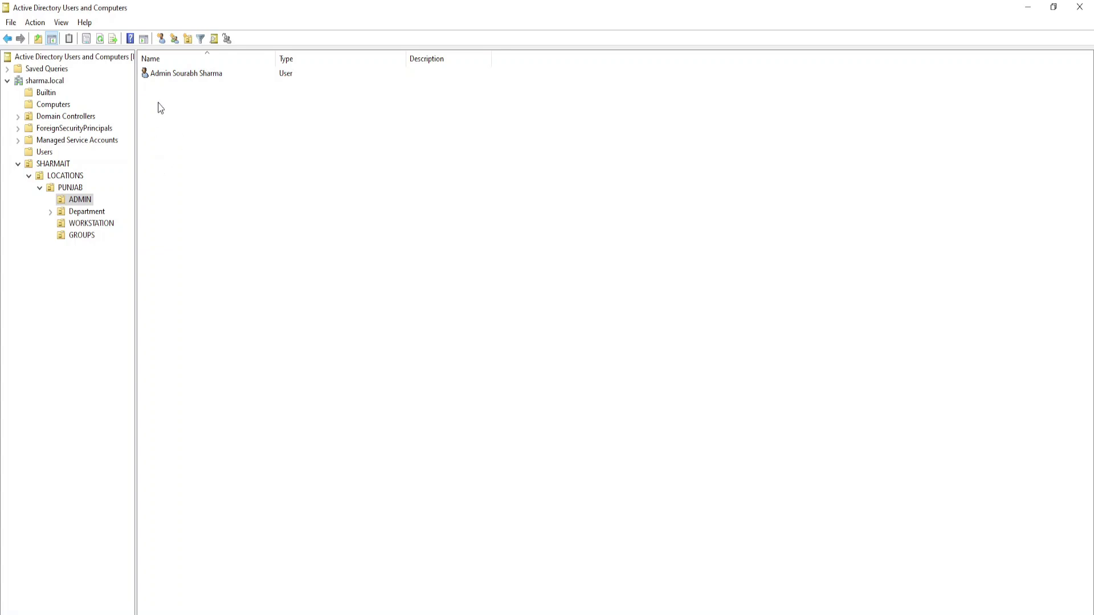
{"action": "left_click", "coordinate": [162, 74]}
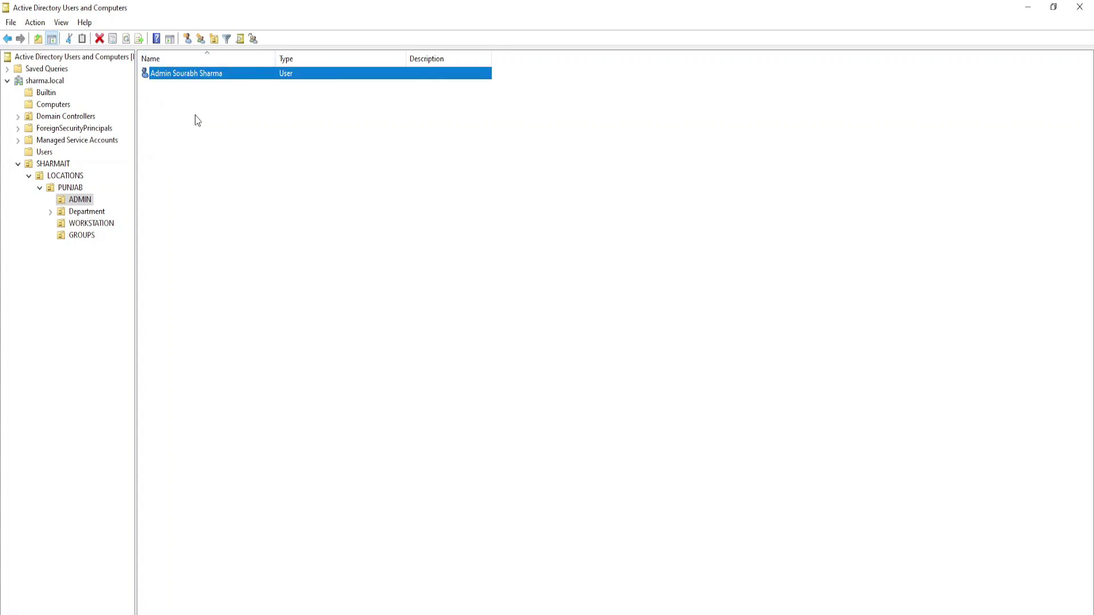
{"action": "left_click", "coordinate": [157, 140]}
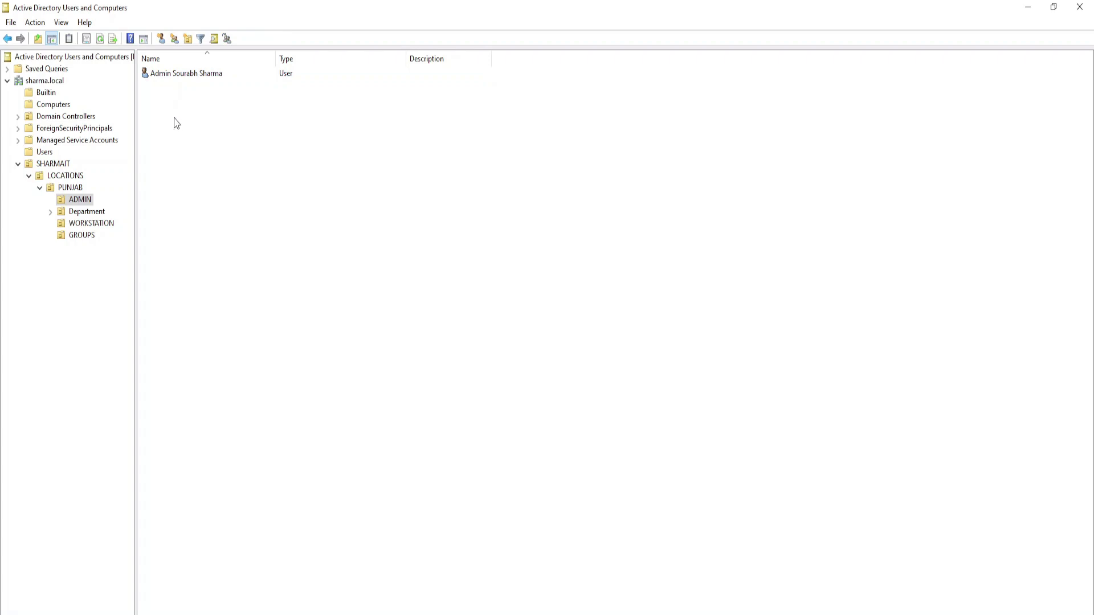
{"action": "left_click", "coordinate": [157, 76]}
- Open the admin user's Properties and clear the stray text from its General-tab Description field
{"action": "double_click", "coordinate": [159, 77]}
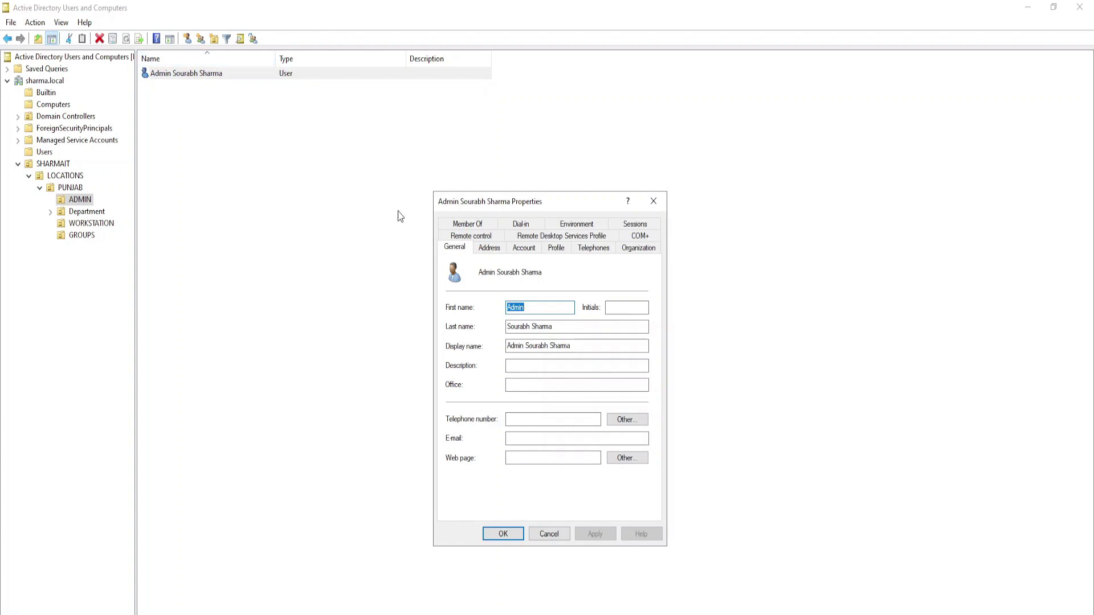
{"action": "left_click", "coordinate": [524, 368]}
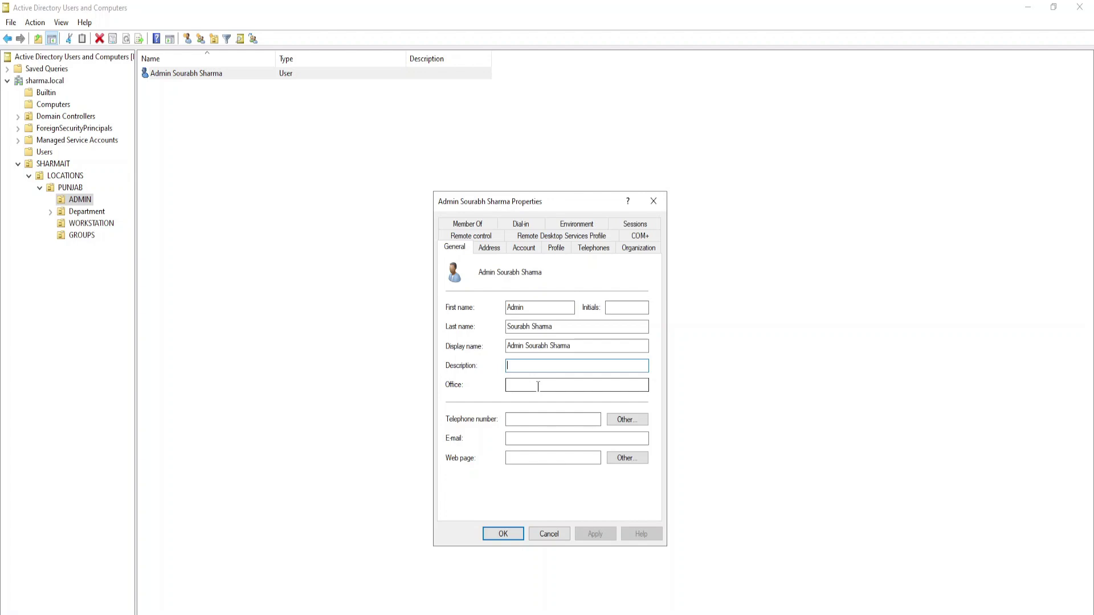
{"action": "type", "text": "This is an admin"}
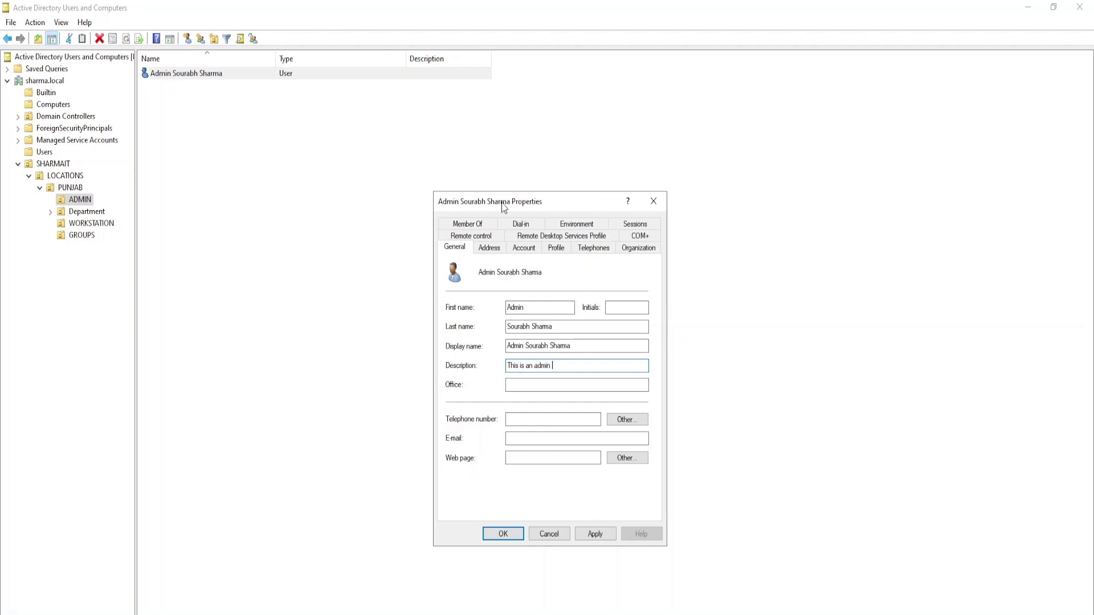
{"action": "left_click_drag", "start_coordinate": [566, 366], "coordinate": [506, 365]}
{"action": "key", "text": "shift+Tab"}
{"action": "key", "text": "shift+Tab"}
{"action": "key", "text": "shift+Tab"}
{"action": "key", "text": "shift+Tab"}
{"action": "left_click", "coordinate": [529, 308]}
{"action": "left_click_drag", "start_coordinate": [554, 365], "coordinate": [495, 374]}
{"action": "left_click", "coordinate": [559, 367]}
{"action": "key", "text": "ctrl+a"}
{"action": "key", "text": "BackSpace"}
{"action": "left_click_drag", "start_coordinate": [528, 366], "coordinate": [493, 364]}
- Enter a Description starting 'This account i' for the admin user, then clear the field again
{"action": "left_click", "coordinate": [531, 366]}
{"action": "key", "text": "BackSpace"}
{"action": "key", "text": "BackSpace"}
{"action": "key", "text": "BackSpace"}
{"action": "type", "text": "Tivcke"}
{"action": "left_click_drag", "start_coordinate": [508, 366], "coordinate": [550, 365]}
{"action": "left_click", "coordinate": [508, 368]}
{"action": "key", "text": "shift+Home"}
{"action": "type", "text": "This account i"}
{"action": "key", "text": "ctrl+a"}
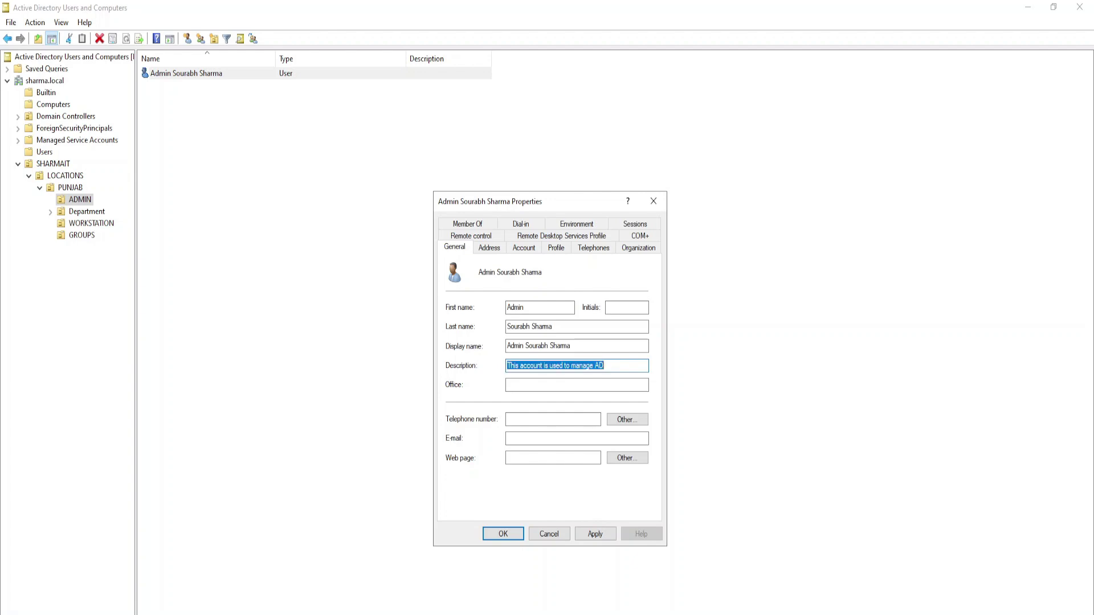
{"action": "key", "text": "BackSpace"}
- Close Properties without saving and browse Department, HR, WORKSTATION and GROUPS
{"action": "left_click", "coordinate": [550, 535]}
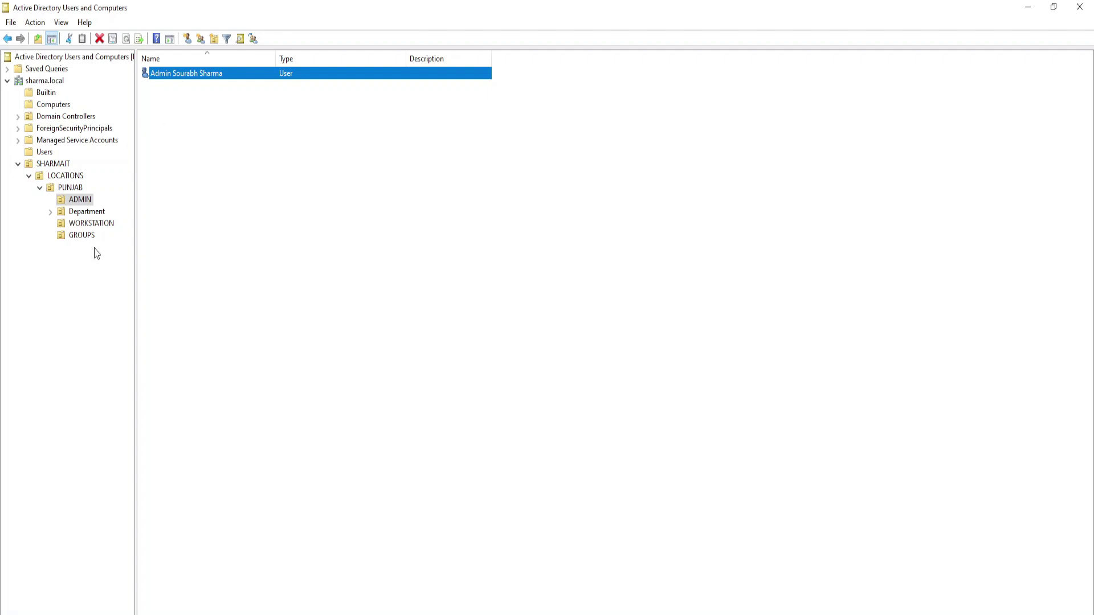
{"action": "left_click", "coordinate": [72, 213]}
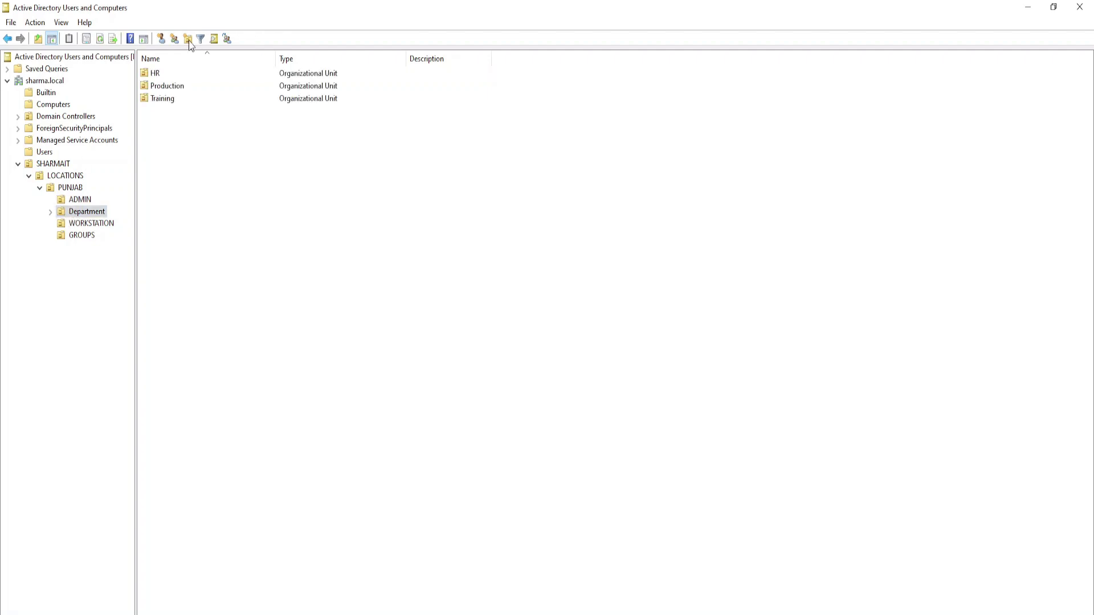
{"action": "double_click", "coordinate": [172, 77]}
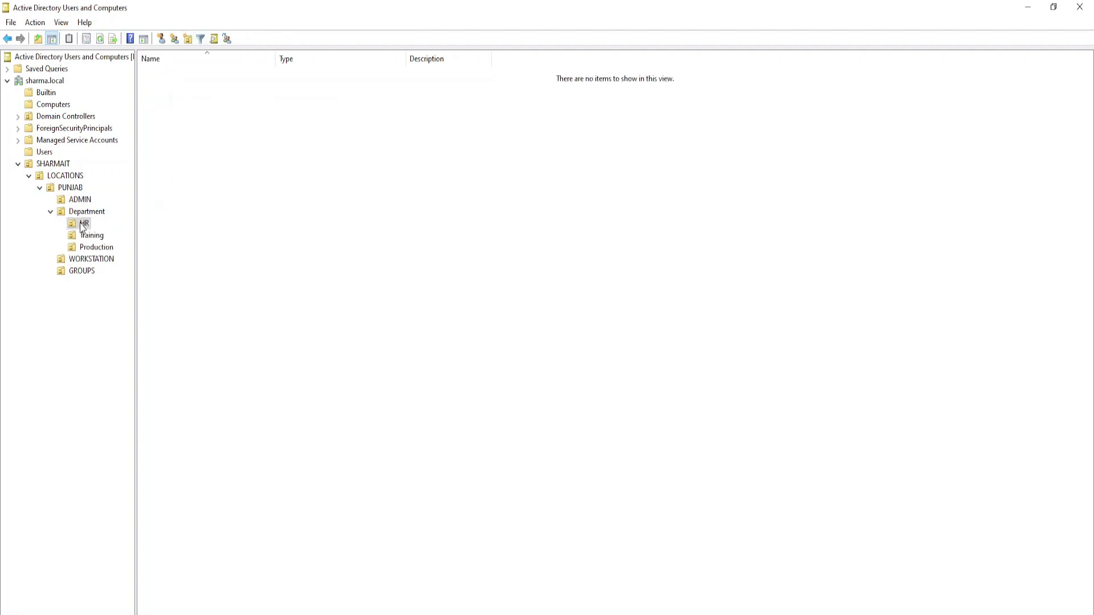
{"action": "left_click", "coordinate": [50, 211]}
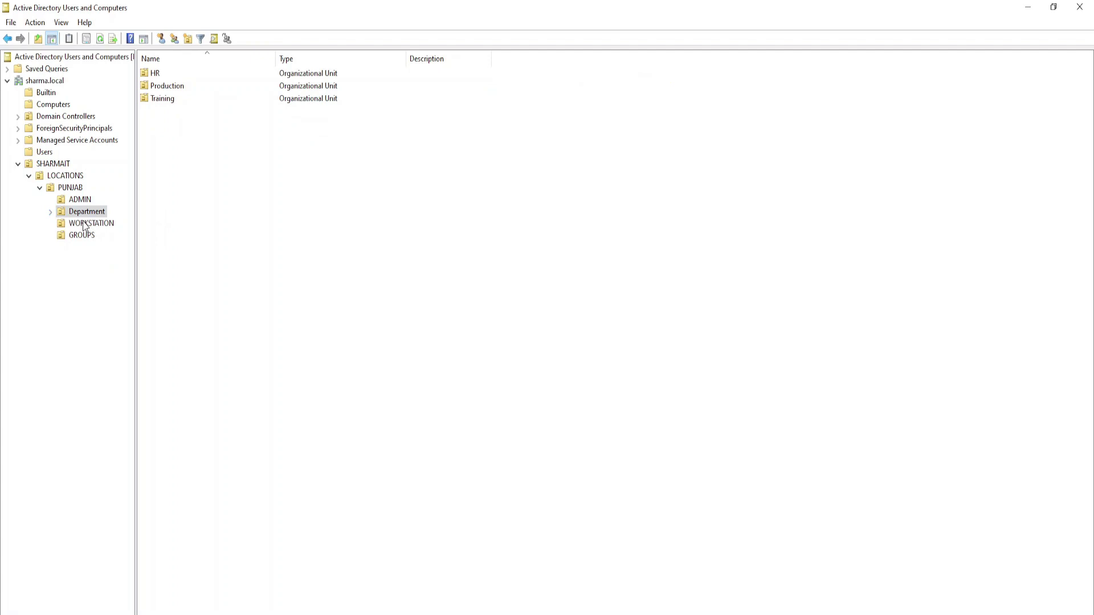
{"action": "left_click", "coordinate": [84, 224]}
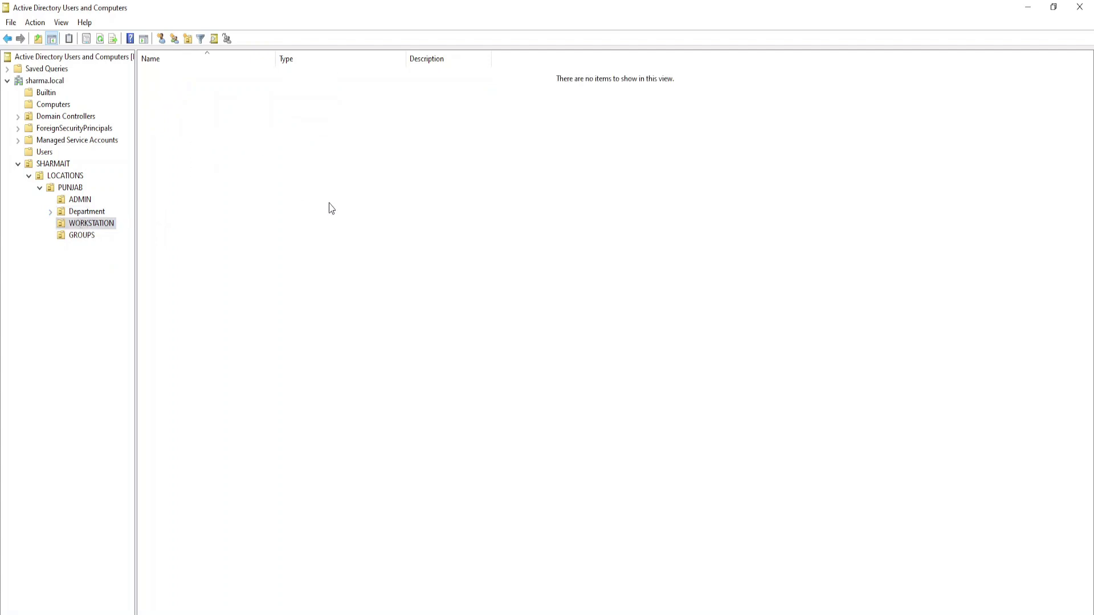
{"action": "left_click", "coordinate": [77, 236]}
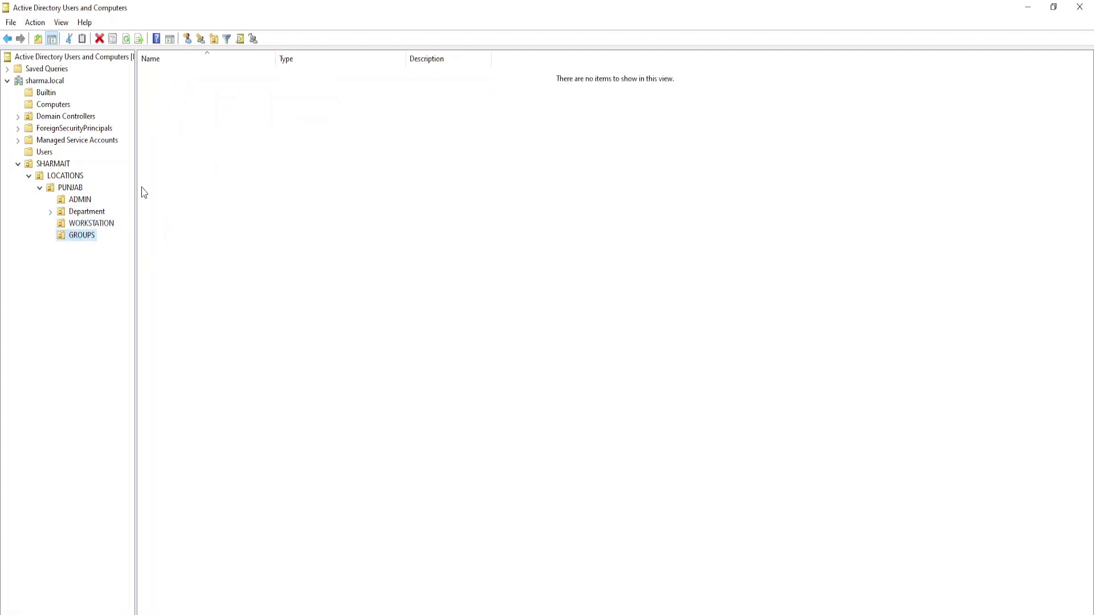
{"action": "left_click_drag", "start_coordinate": [214, 84], "coordinate": [408, 262]}
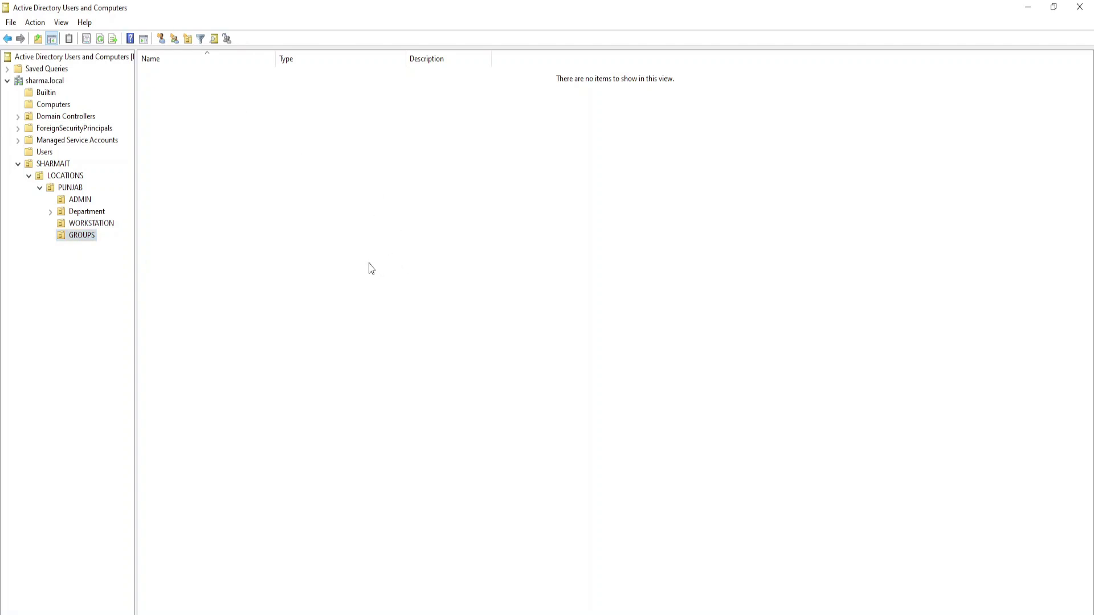
- Collapse and re-expand LOCATIONS and PUNJAB, then review Training, ADMIN, WORKSTATION and Department
{"action": "left_click", "coordinate": [40, 188]}
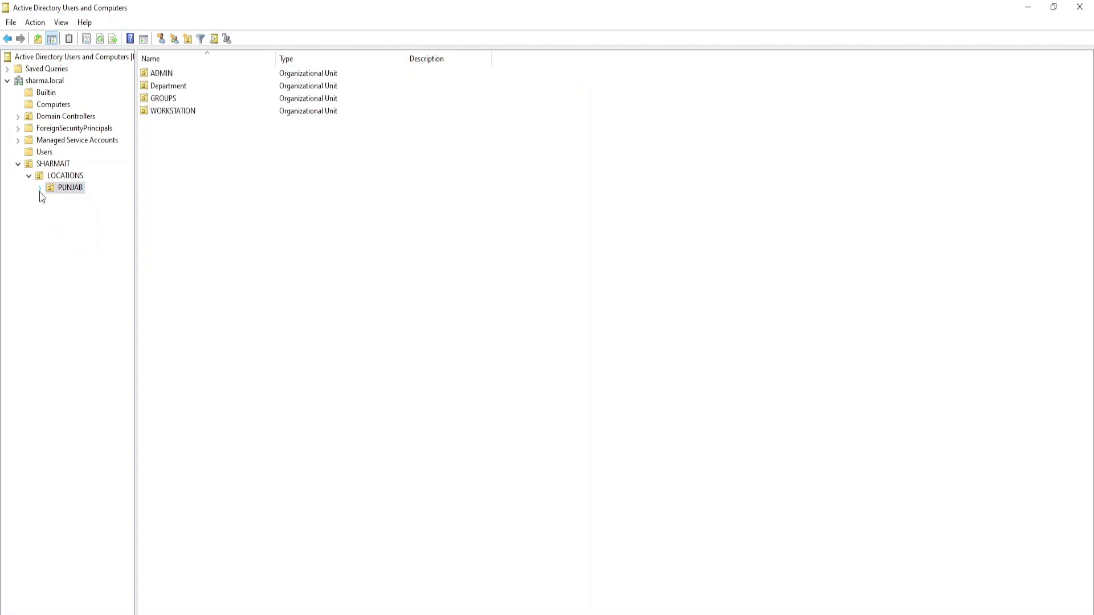
{"action": "left_click", "coordinate": [28, 176]}
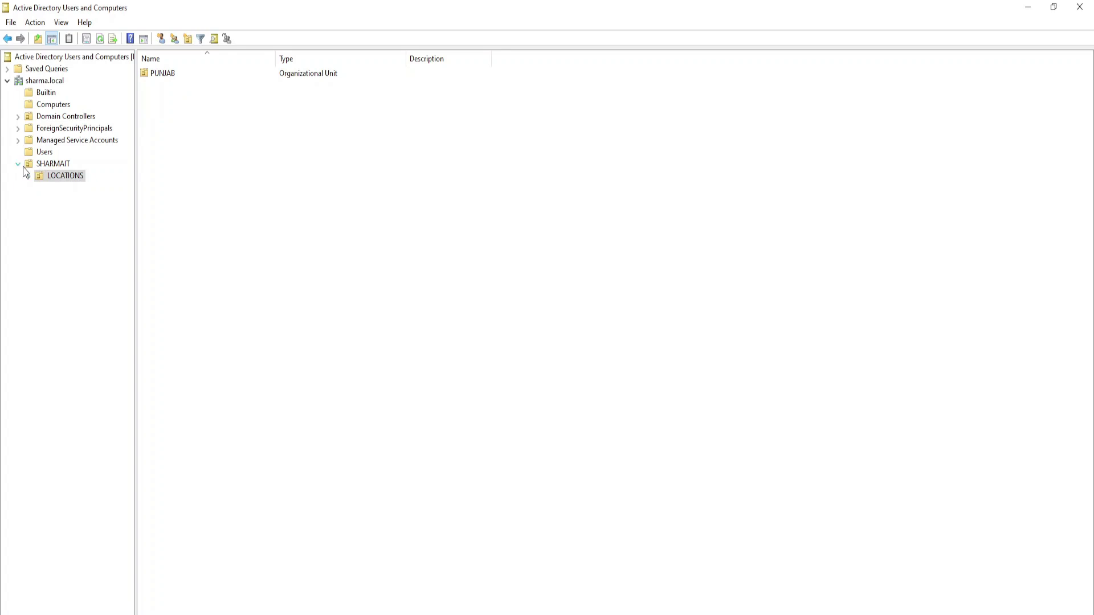
{"action": "left_click", "coordinate": [28, 176]}
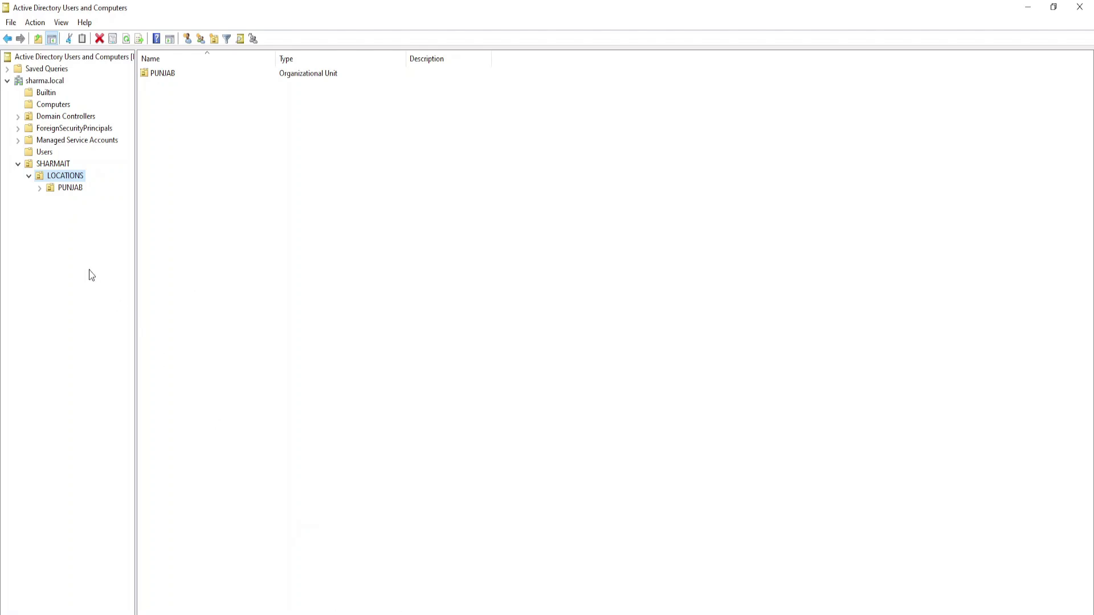
{"action": "left_click", "coordinate": [39, 189]}
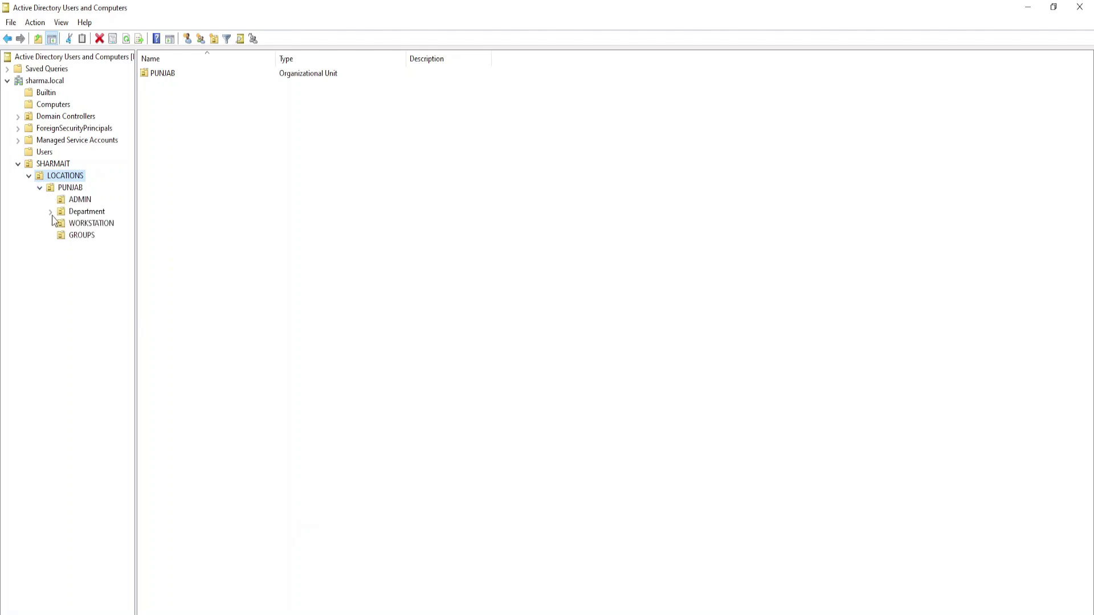
{"action": "left_click", "coordinate": [50, 212]}
{"action": "left_click", "coordinate": [86, 235]}
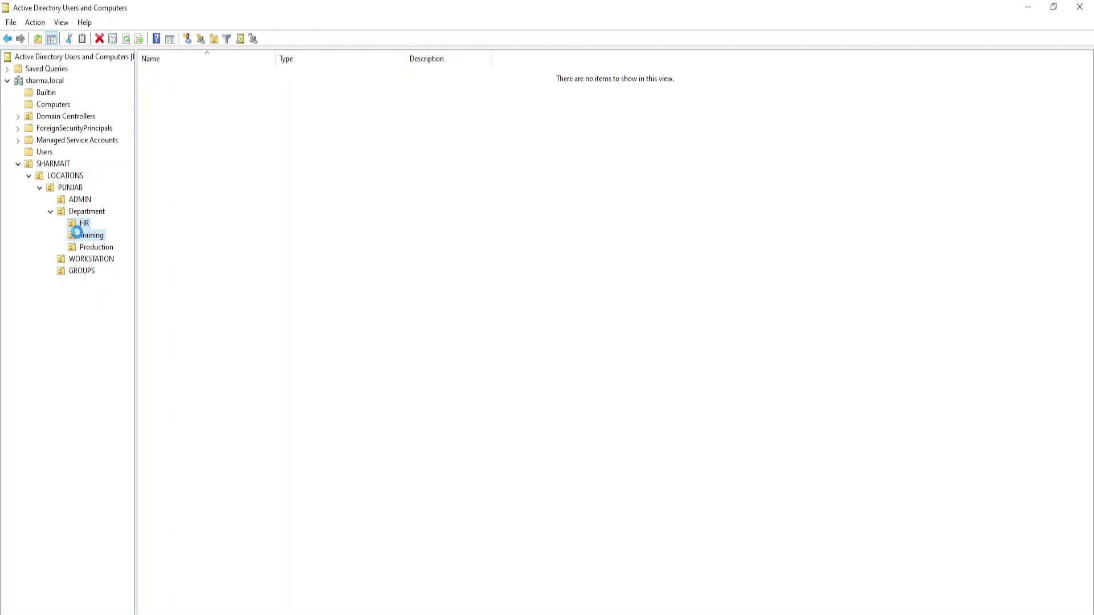
{"action": "left_click", "coordinate": [51, 212]}
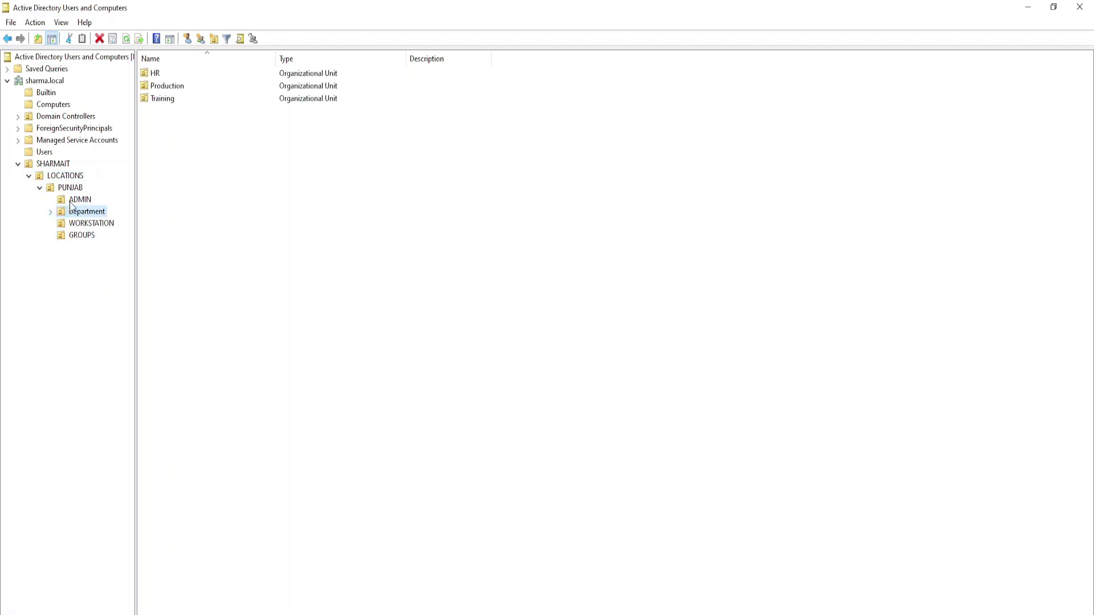
{"action": "left_click", "coordinate": [76, 200]}
{"action": "left_click", "coordinate": [77, 212]}
{"action": "left_click", "coordinate": [77, 226]}
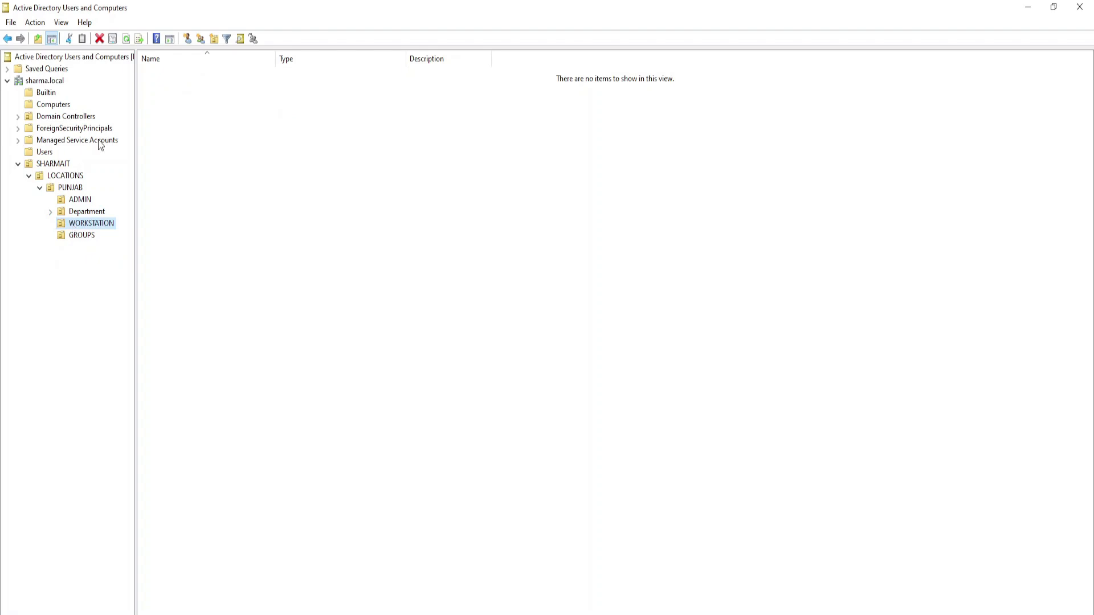
{"action": "left_click", "coordinate": [78, 212]}
{"action": "left_click", "coordinate": [50, 212]}
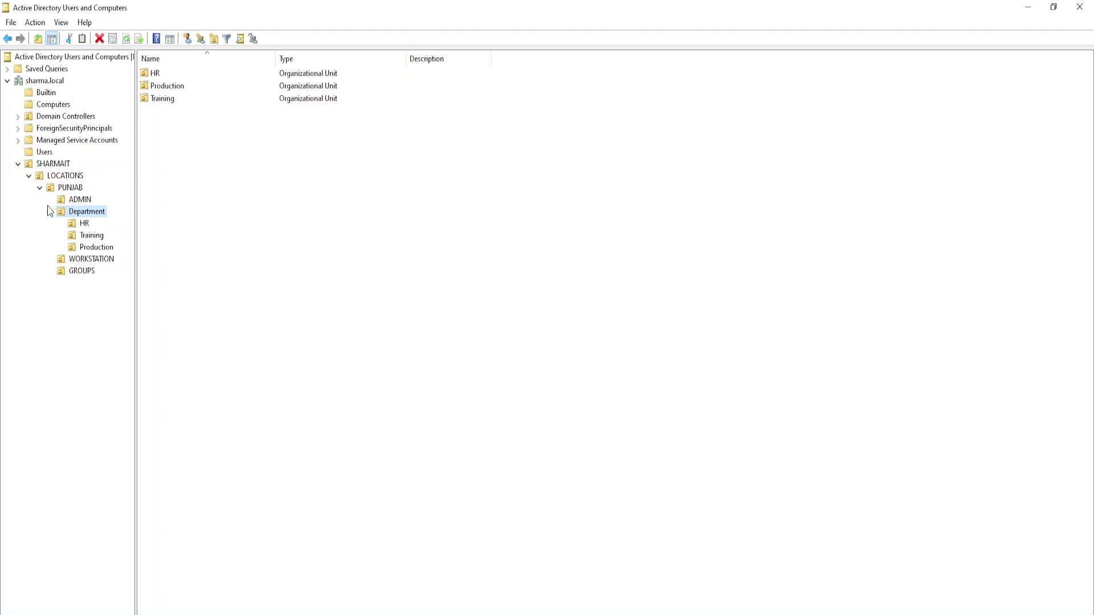
- Collapse the Department branch in the console tree
{"action": "left_click", "coordinate": [51, 213]}
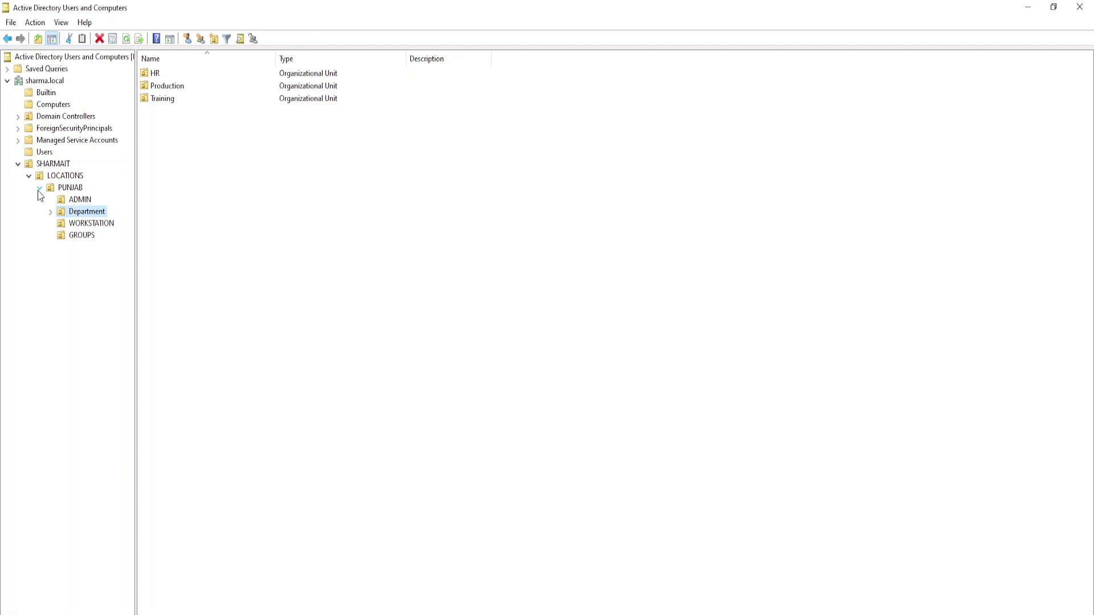
- Browse ADMIN, WORKSTATION and the empty GROUPS OU, then list PUNJAB's four OUs
{"action": "left_click", "coordinate": [68, 201]}
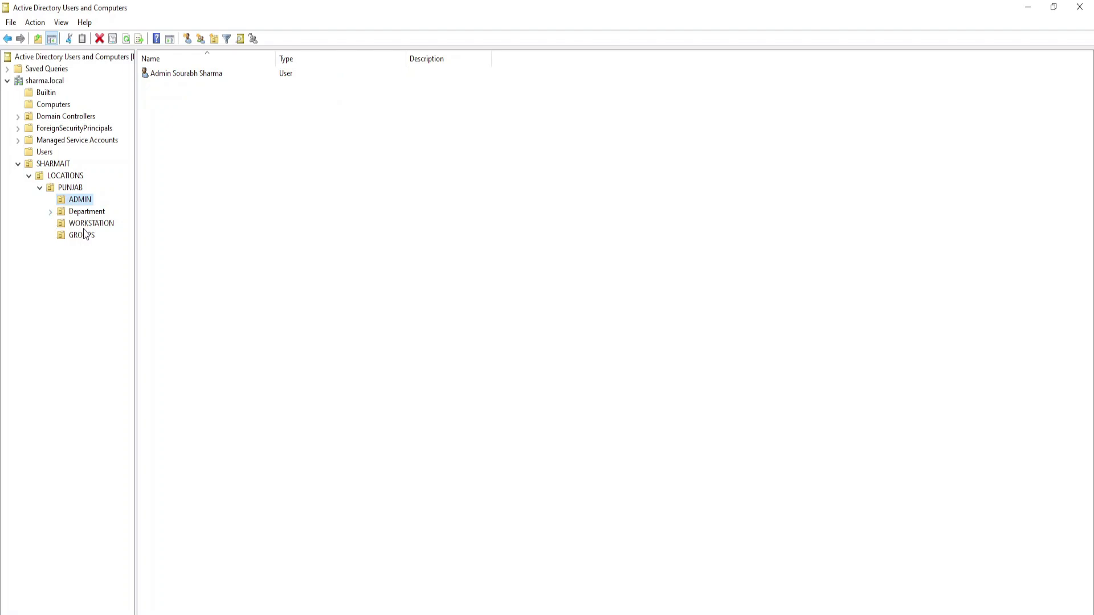
{"action": "left_click", "coordinate": [87, 224]}
{"action": "left_click", "coordinate": [80, 237]}
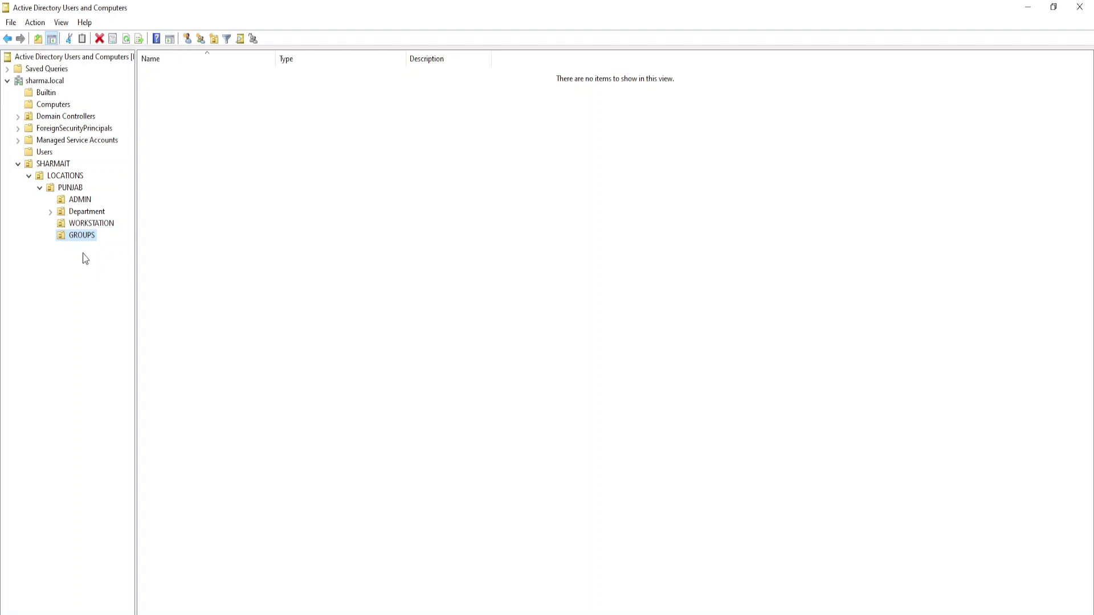
{"action": "left_click", "coordinate": [259, 223]}
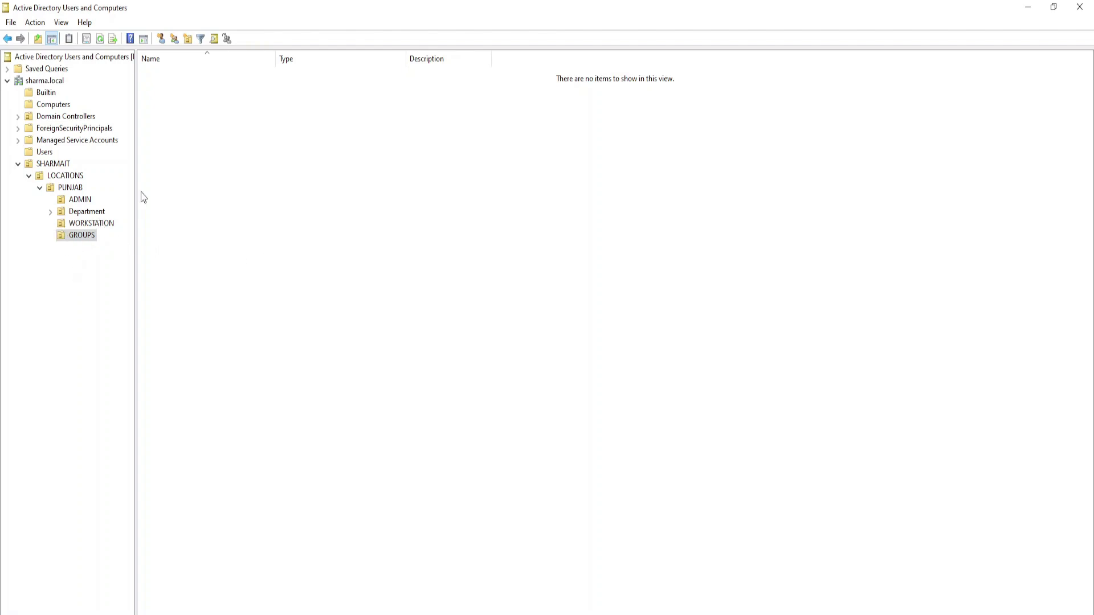
{"action": "left_click", "coordinate": [55, 189]}
- Create the 'Service Accoutns' OU in PUNJAB via New > Organizational Unit
{"action": "right_click", "coordinate": [55, 190]}
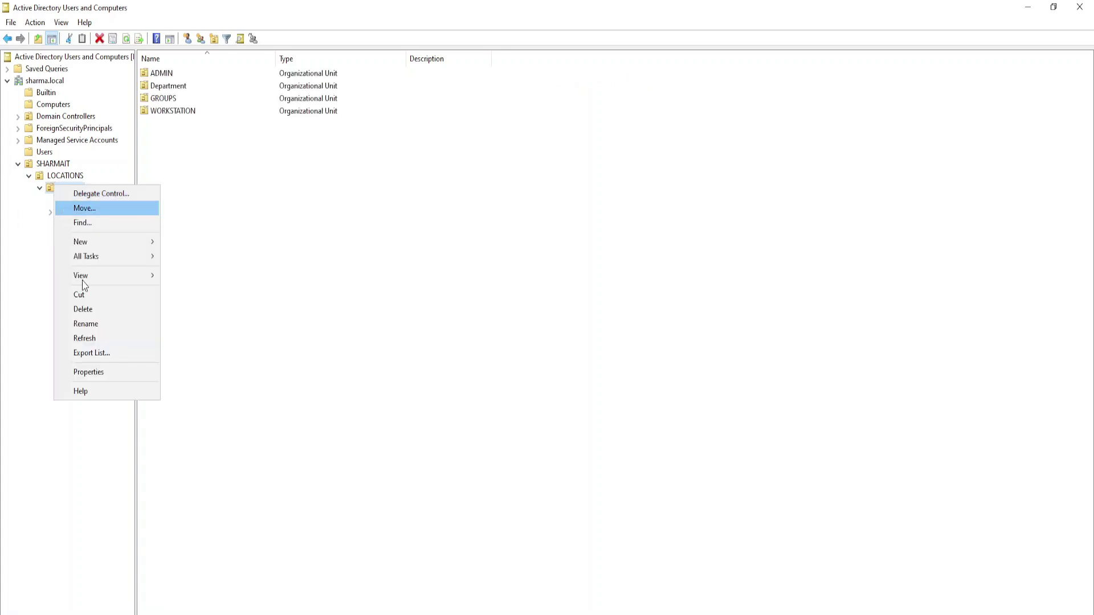
{"action": "mouse_move", "coordinate": [94, 244]}
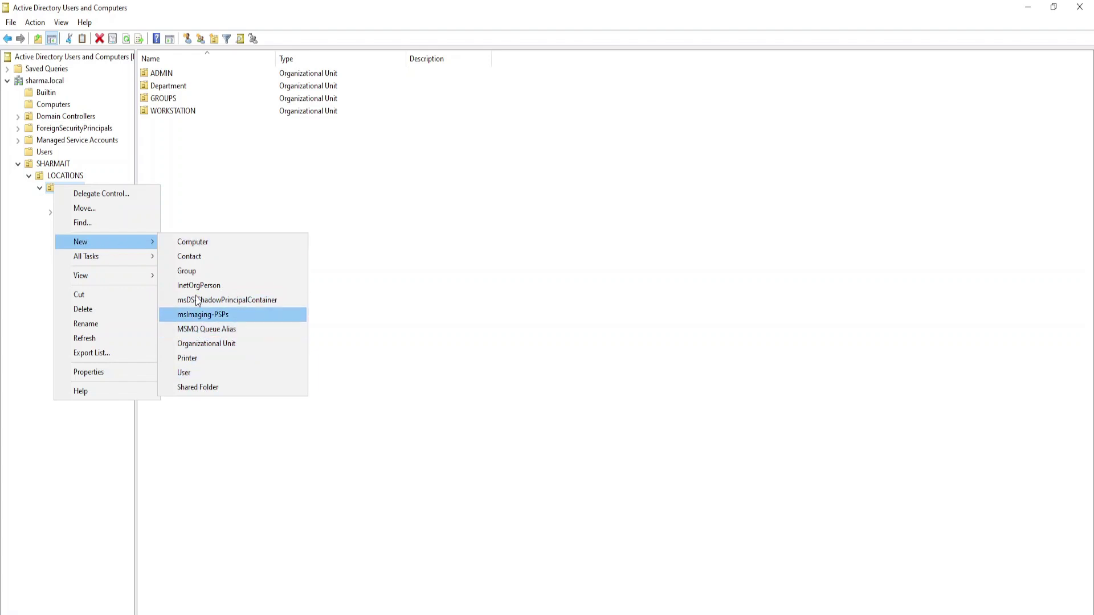
{"action": "left_click", "coordinate": [208, 343]}
{"action": "type", "text": "Se"}
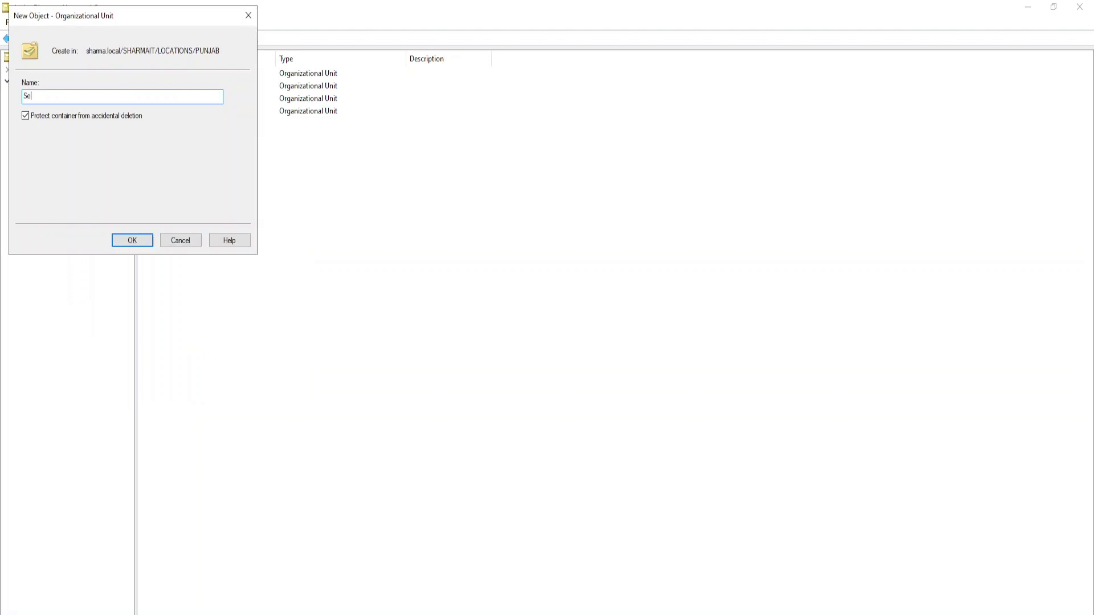
{"action": "type", "text": "rvice Accoutns"}
{"action": "key", "text": "Return"}
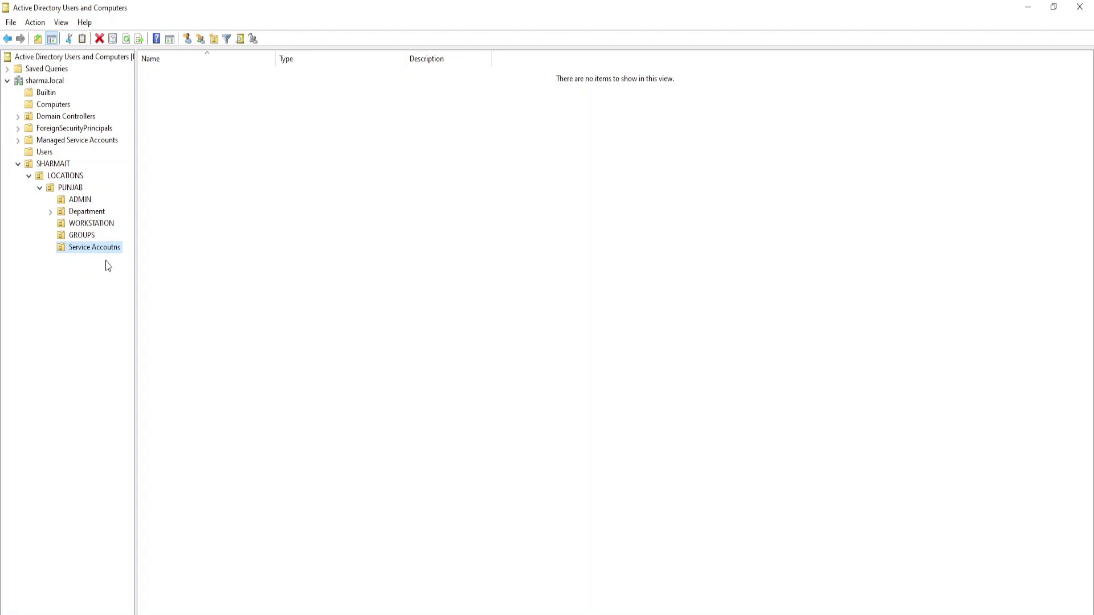
{"action": "left_click", "coordinate": [428, 198]}
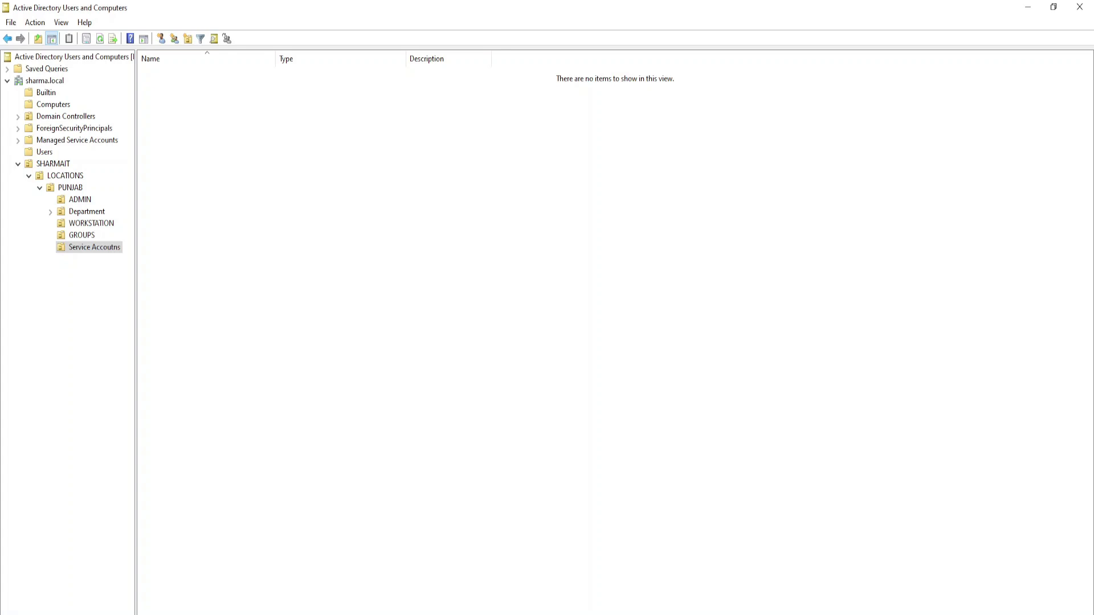
- Browse ADMIN, Department and WORKSTATION, collapse and re-expand PUNJAB, then reselect Department
{"action": "left_click", "coordinate": [81, 248]}
{"action": "left_click", "coordinate": [74, 200]}
{"action": "left_click", "coordinate": [73, 210]}
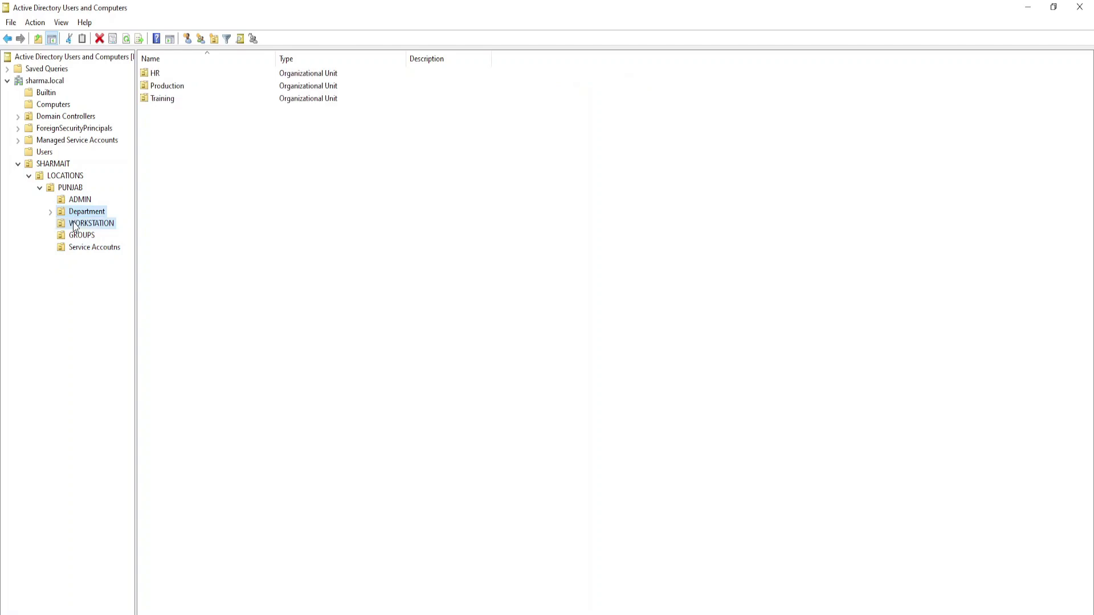
{"action": "left_click", "coordinate": [76, 224]}
{"action": "left_click", "coordinate": [40, 188]}
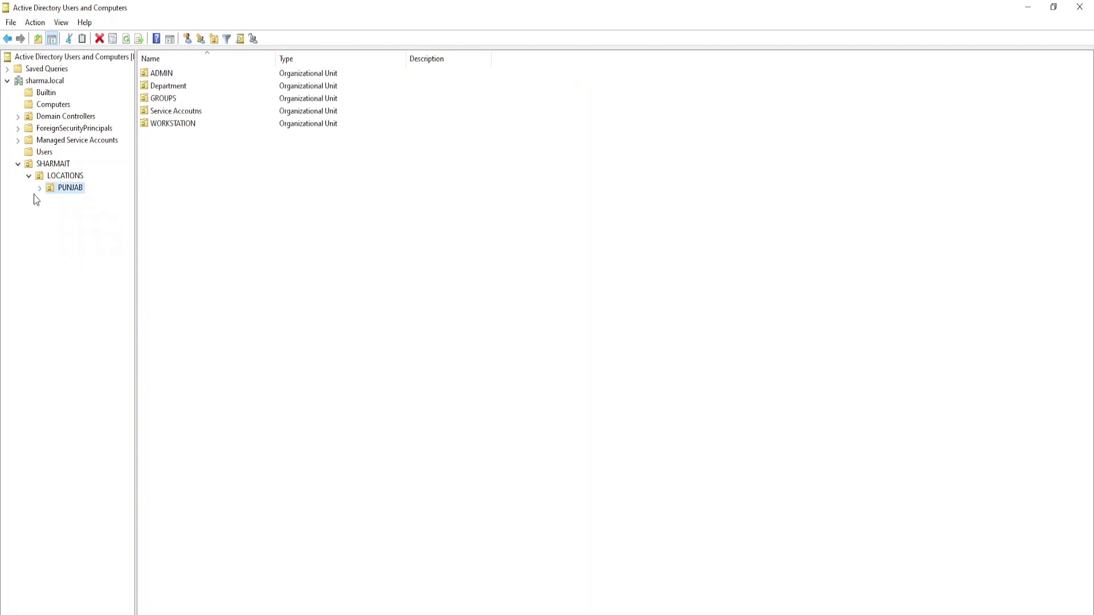
{"action": "left_click", "coordinate": [40, 190]}
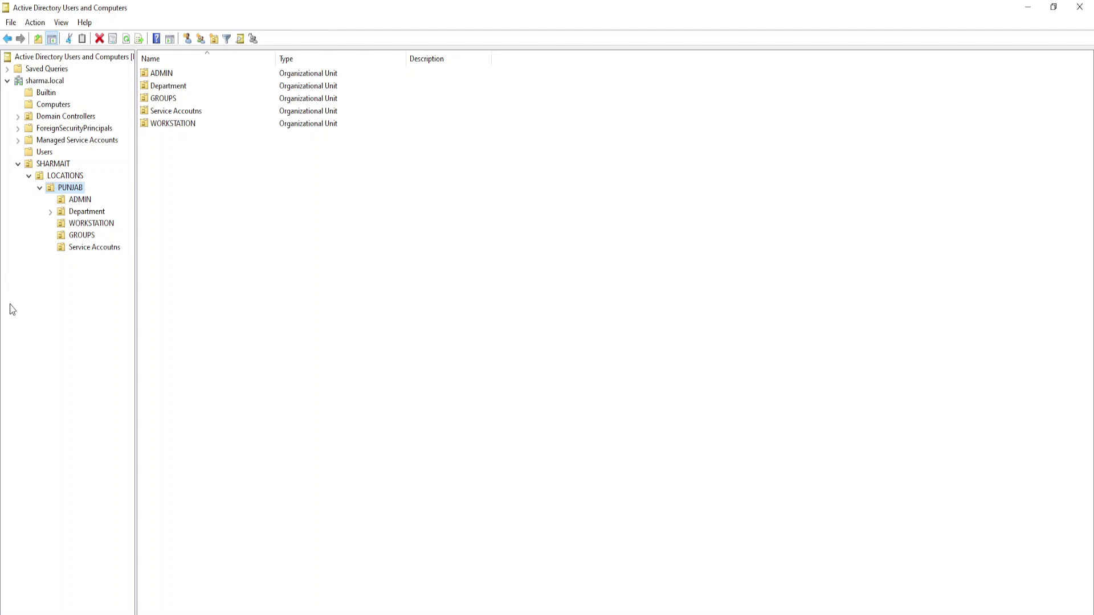
{"action": "left_click", "coordinate": [75, 212]}
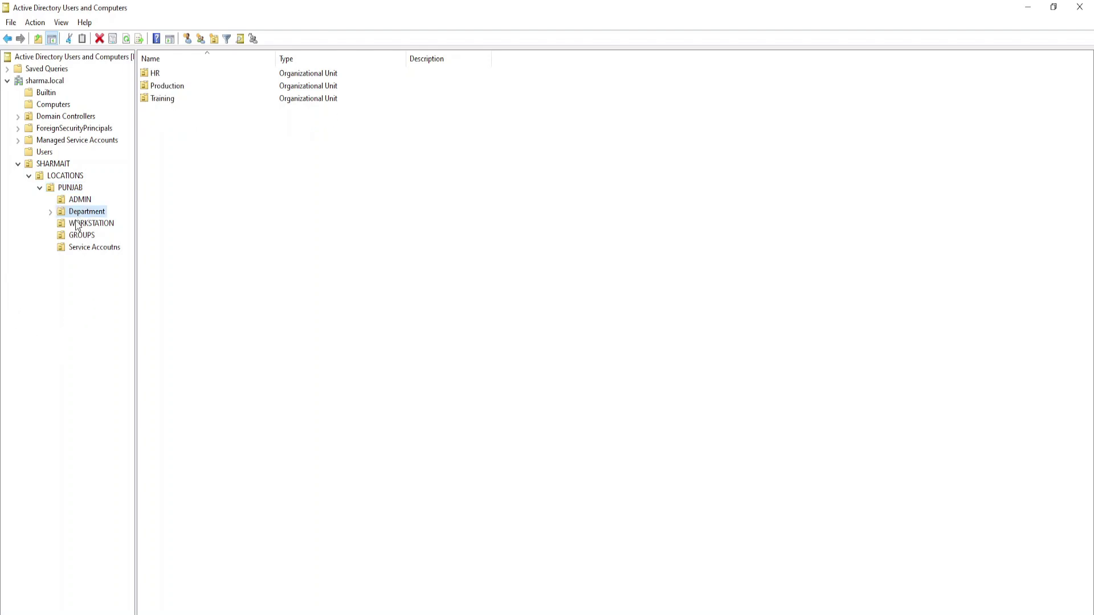